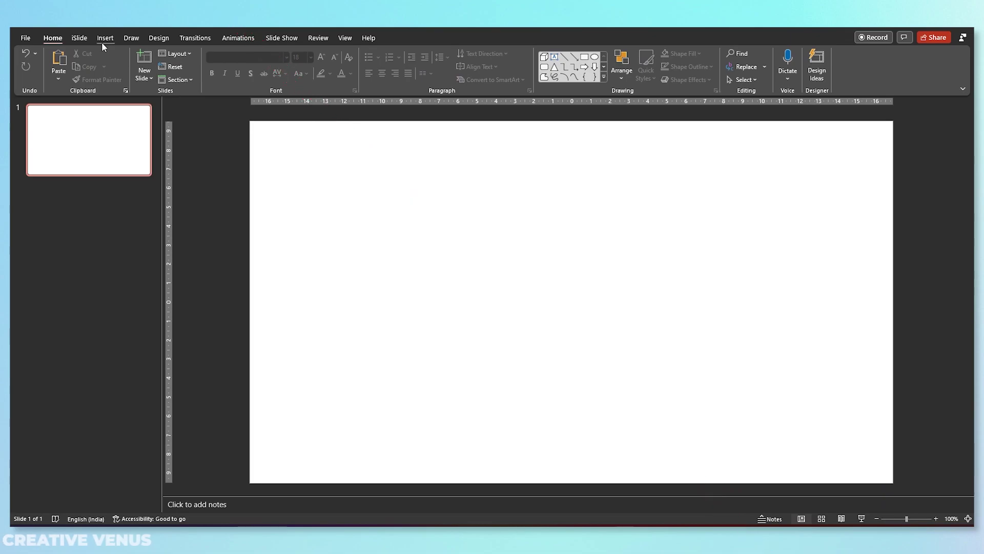
Step: Draw a rectangle on the blank slide and size it to 3 cm high by 3.1 cm wide
click(104, 40)
click(180, 80)
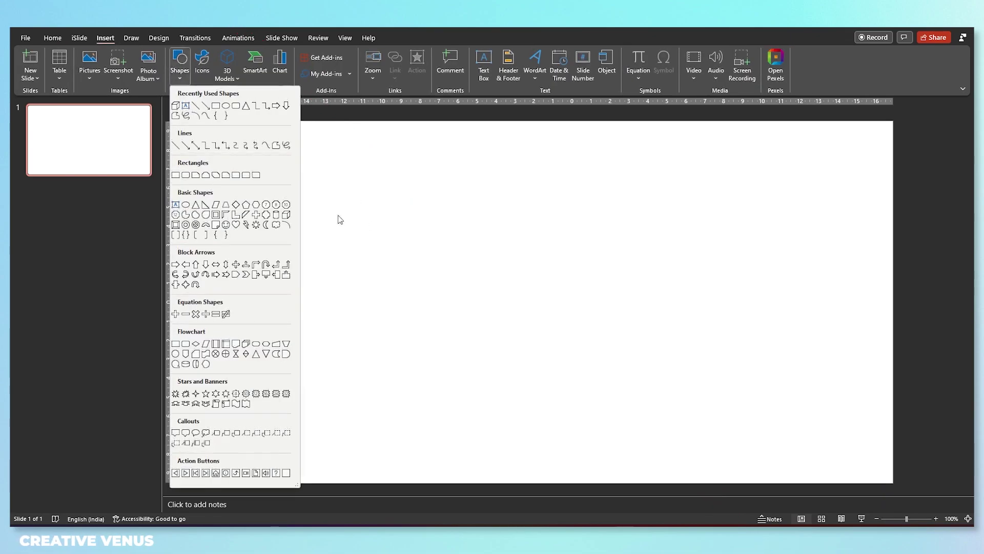
click(216, 112)
drag(402, 259, 460, 314)
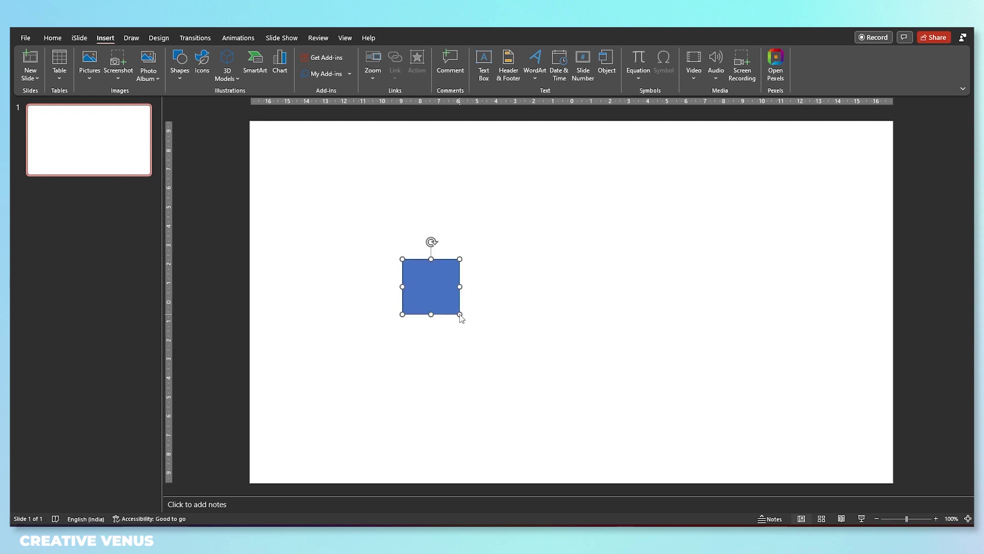
click(855, 55)
click(855, 72)
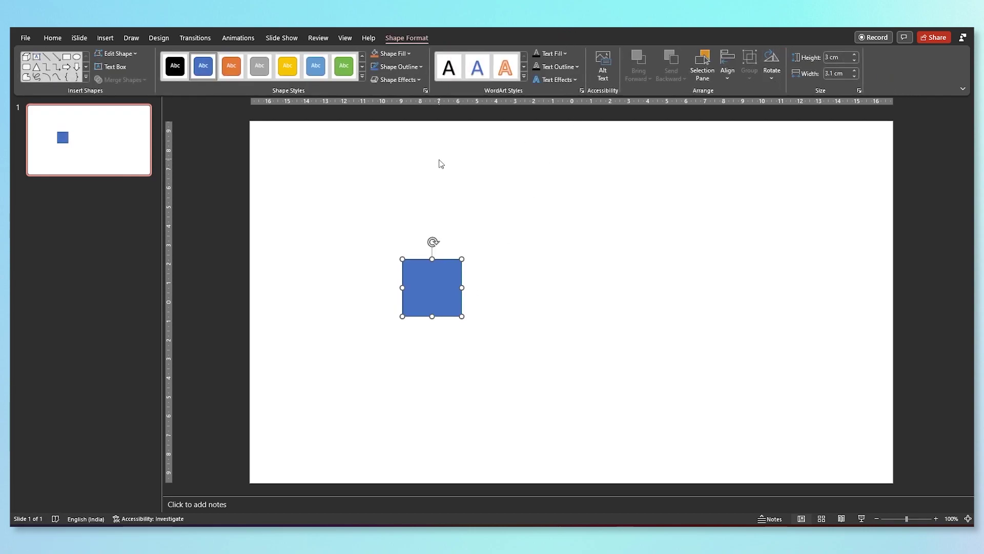
Step: Fill the rectangle with the lightest grey shade of white (Darker 5%) and remove its outline
click(404, 54)
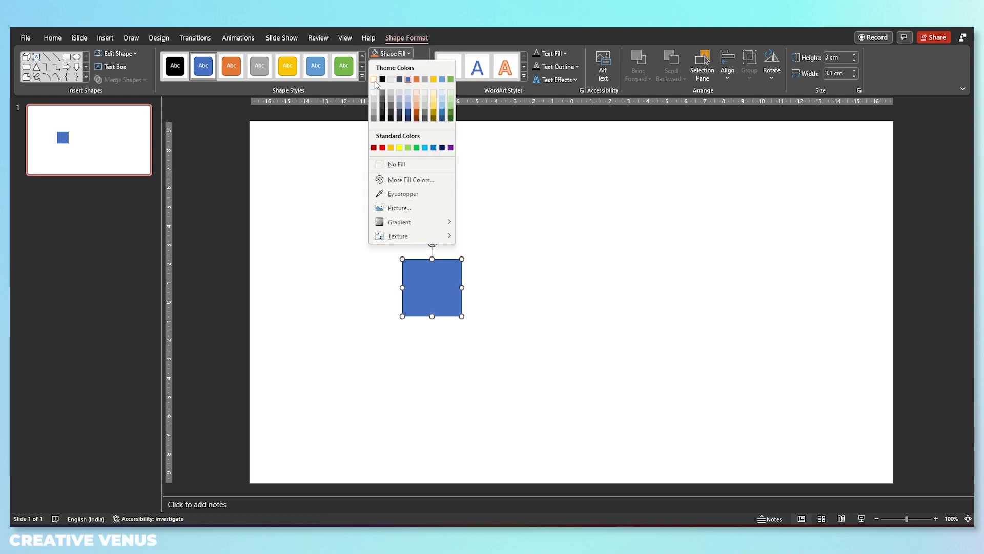
click(374, 93)
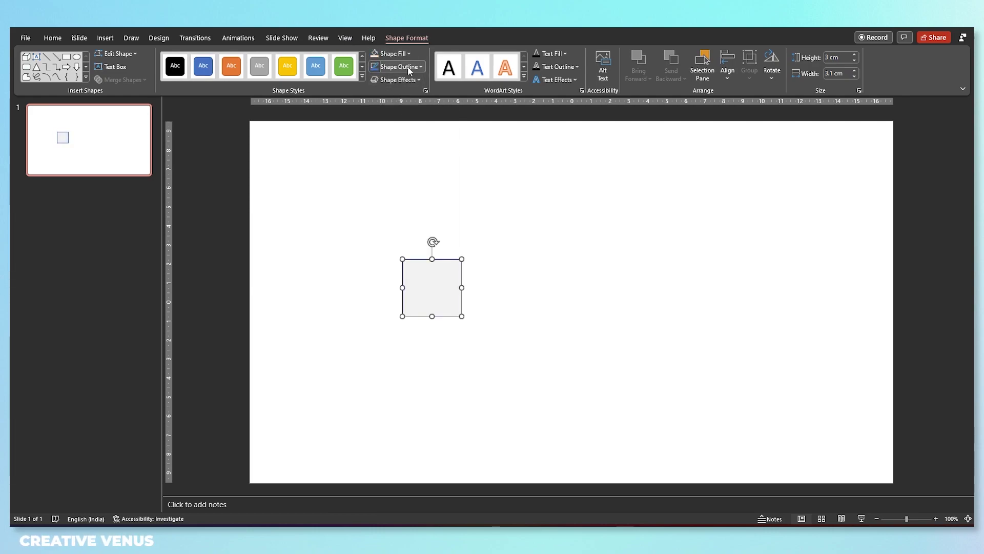
click(409, 71)
click(404, 176)
Step: Give the slide background a gradient fill and reduce it to two gradient stops
click(518, 248)
right_click(518, 248)
click(560, 362)
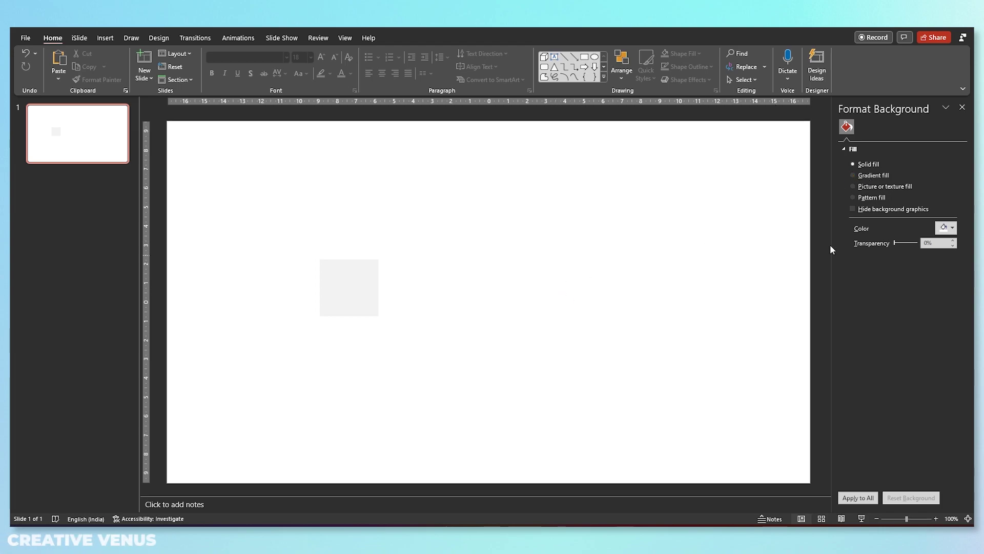
click(866, 176)
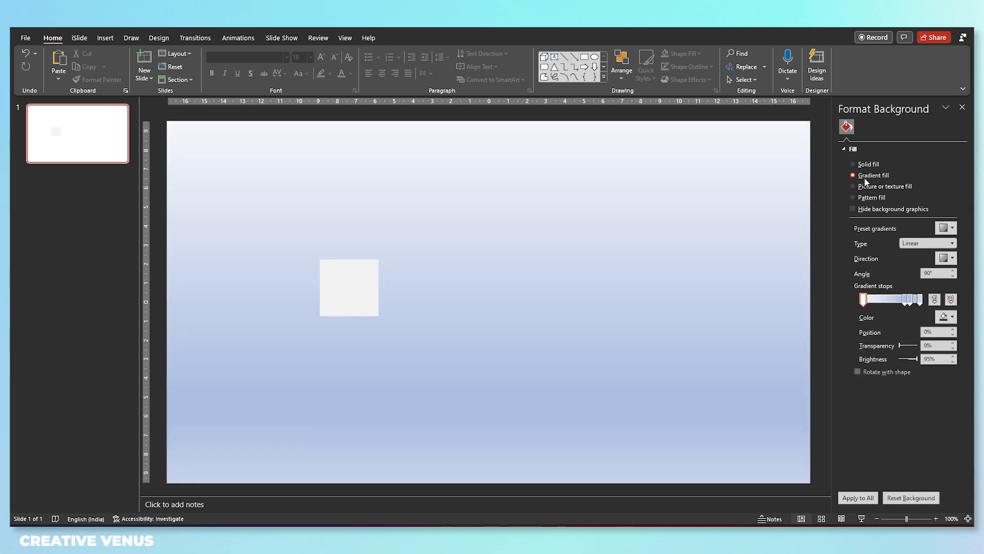
click(951, 299)
click(951, 300)
click(951, 299)
Step: Set the background gradient's first stop to a deep pure blue from the standard colours
click(863, 299)
click(945, 317)
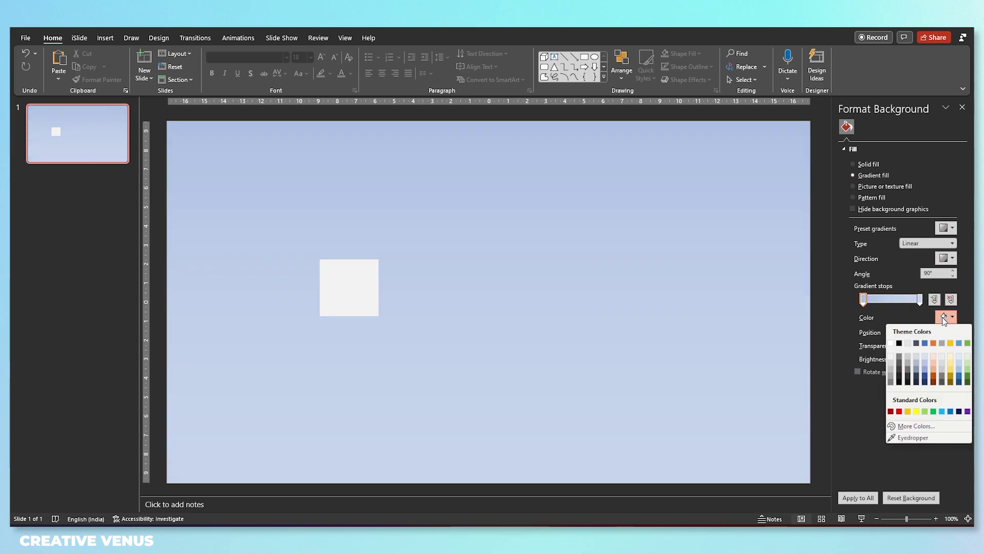
click(916, 426)
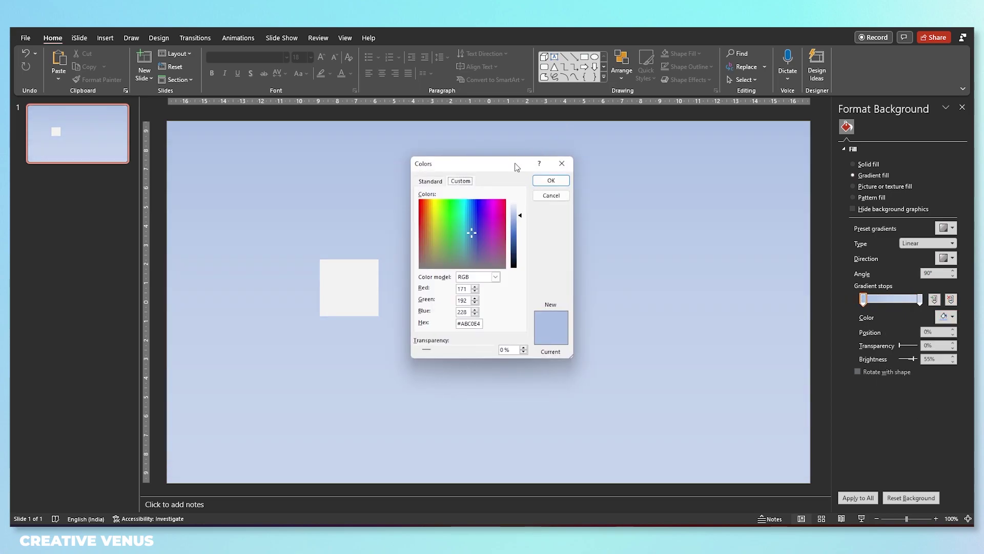
click(440, 181)
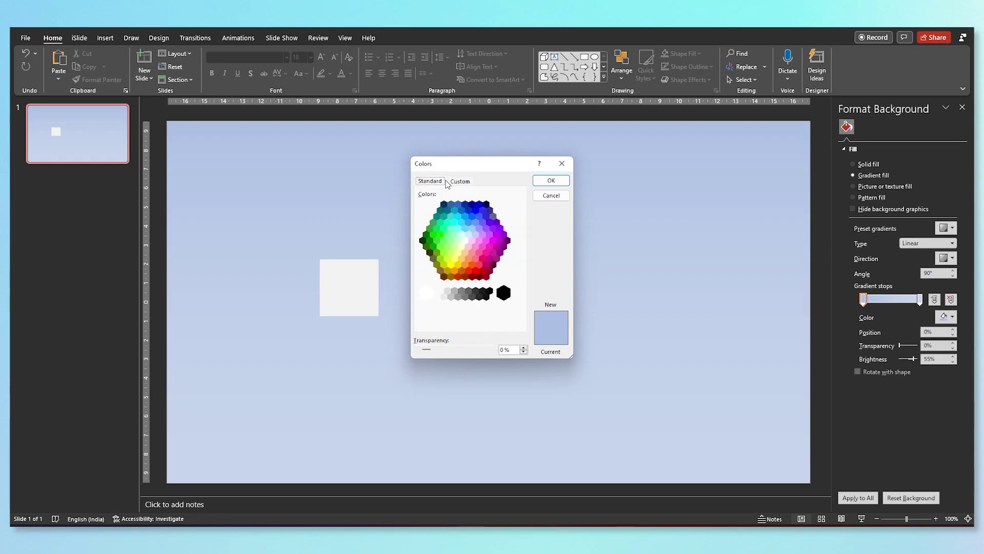
click(479, 204)
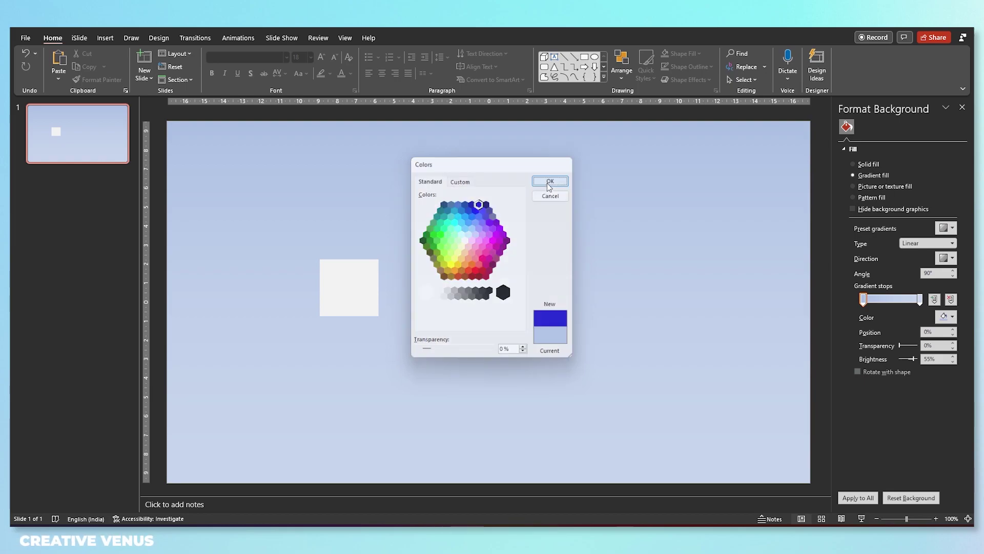
click(551, 180)
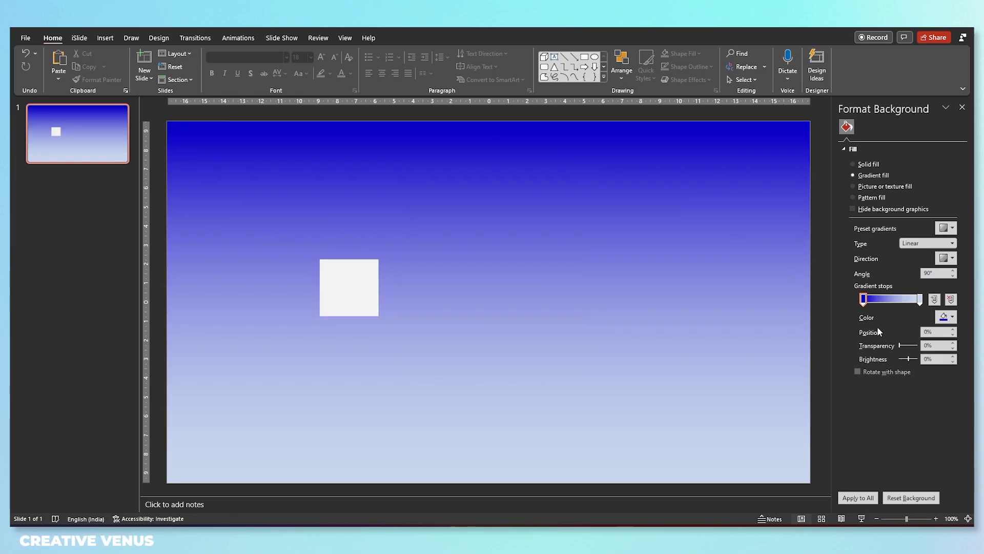
Step: Set the background gradient's last stop at 100% to a darker navy blue from the standard colours
click(946, 316)
click(897, 453)
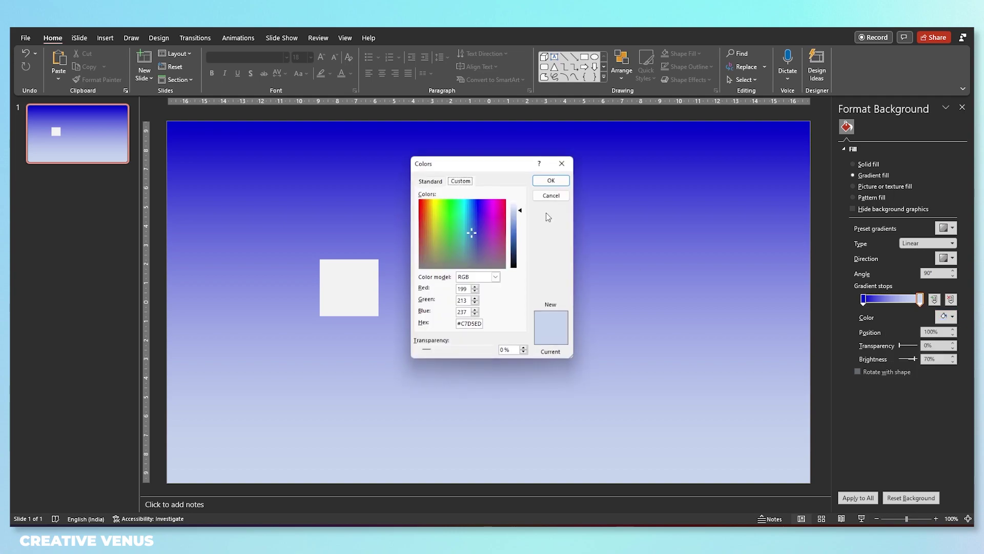
click(439, 183)
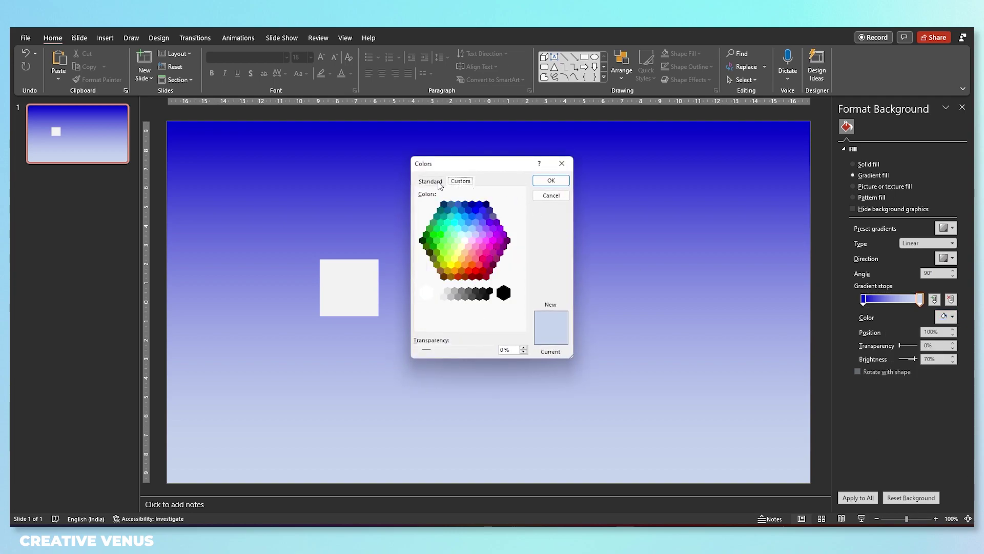
click(468, 206)
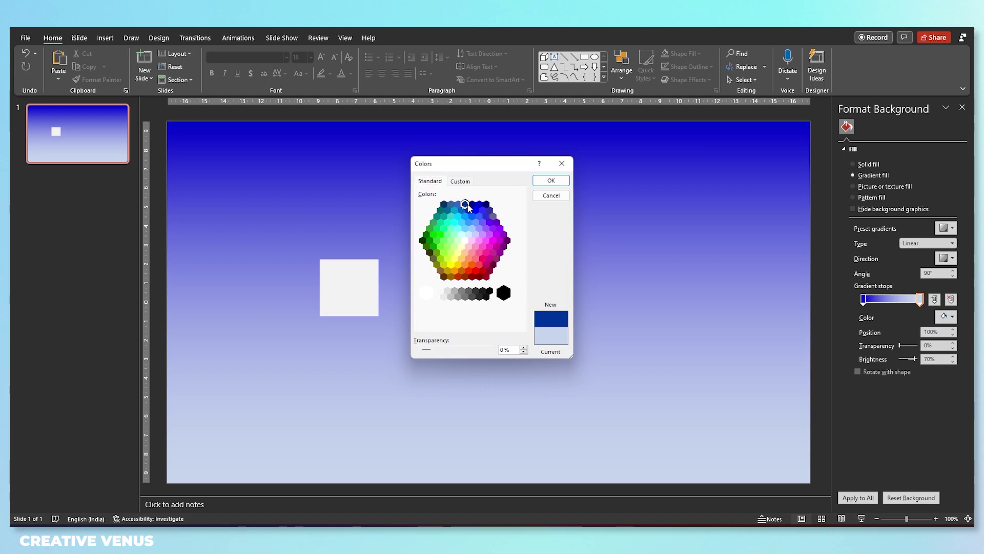
click(550, 182)
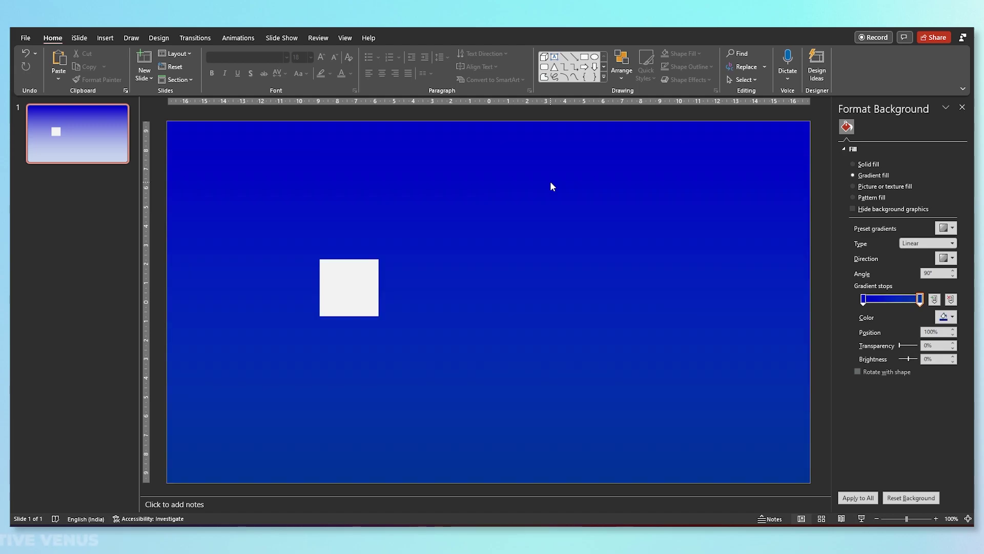
Step: Make the background gradient Radial, with its direction from the top right corner
click(951, 243)
click(947, 257)
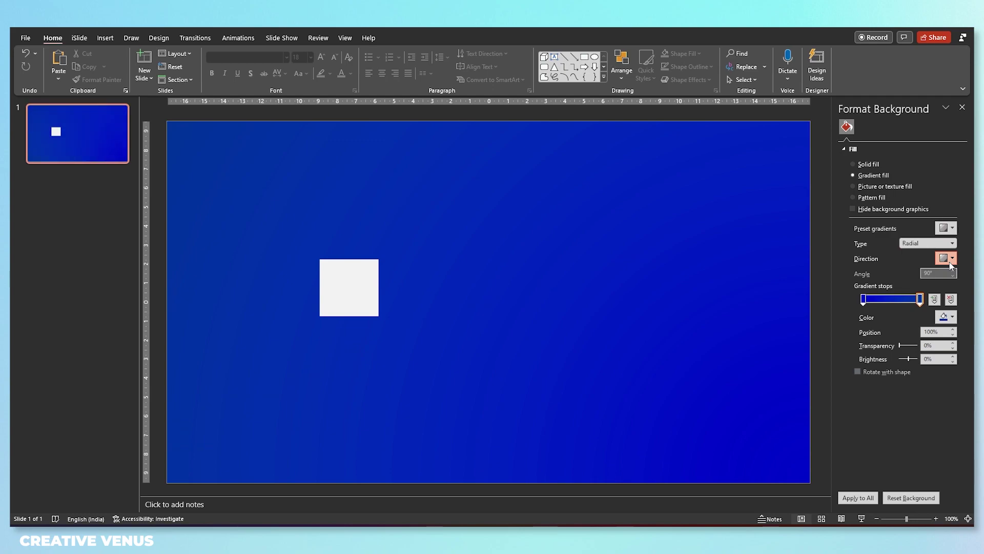
click(951, 261)
click(940, 276)
Step: Change the square's solid fill colour to white
click(372, 287)
click(948, 253)
click(894, 279)
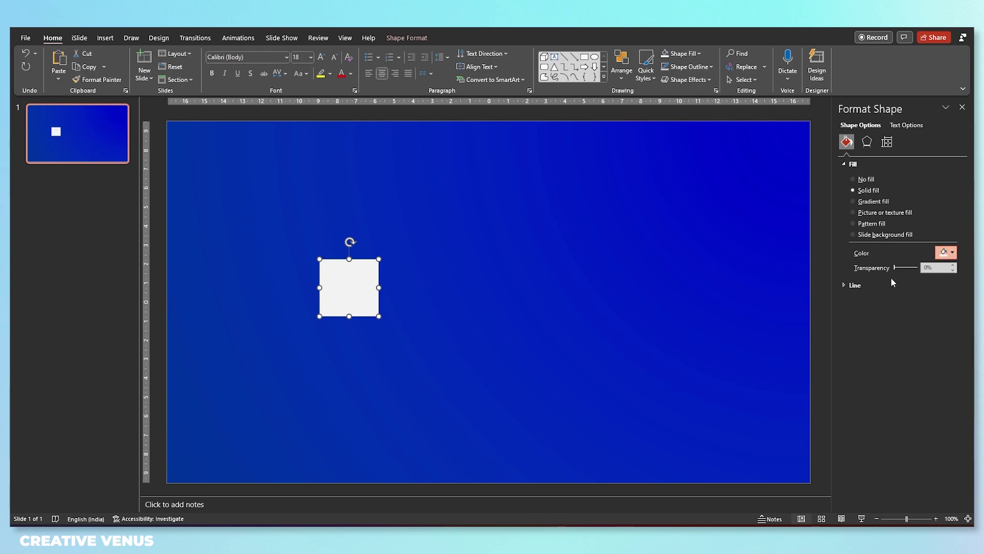
Step: Apply the Isometric Top Up 3-D rotation preset to the white square
click(867, 144)
click(894, 230)
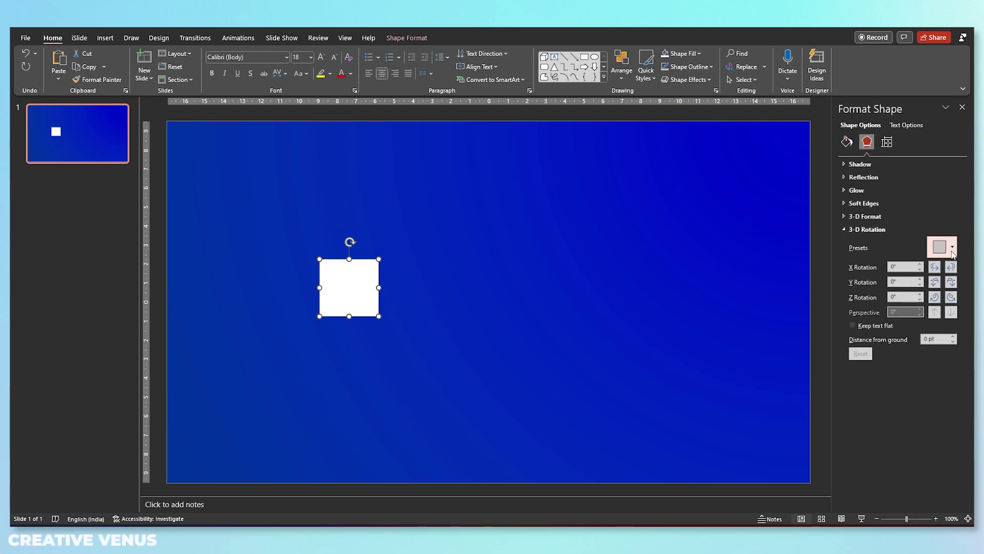
click(953, 247)
click(921, 333)
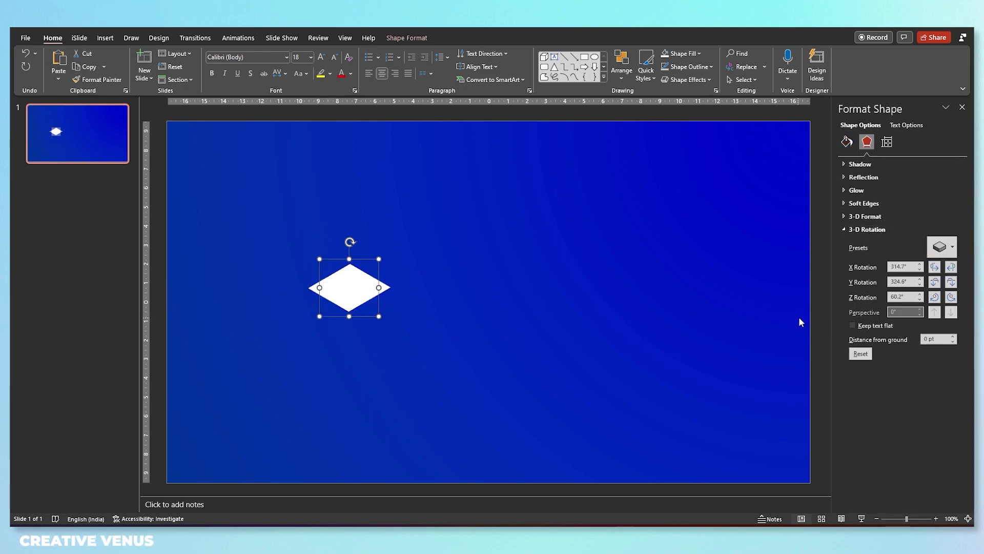
Step: Set the 3-D depth of the rotated square to 20 pt
click(871, 217)
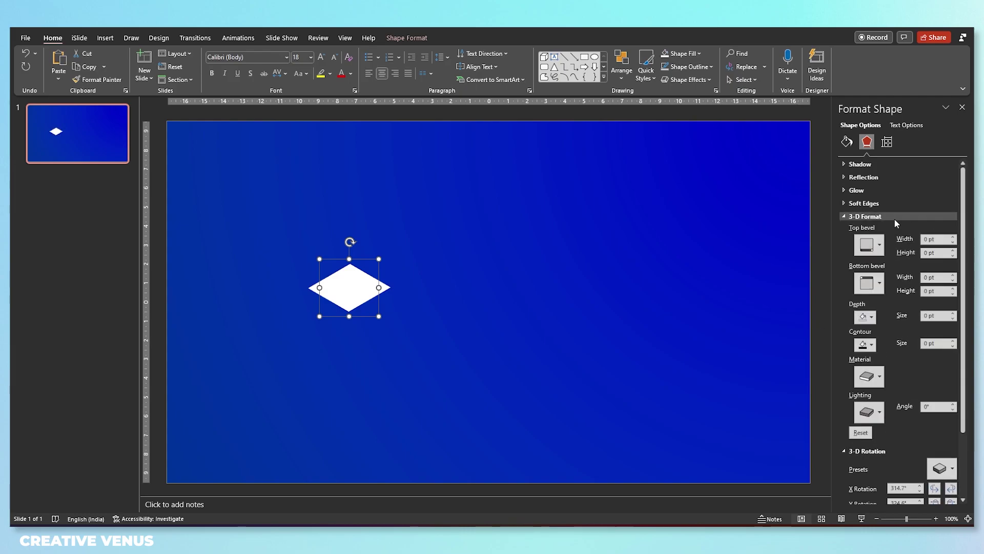
click(952, 313)
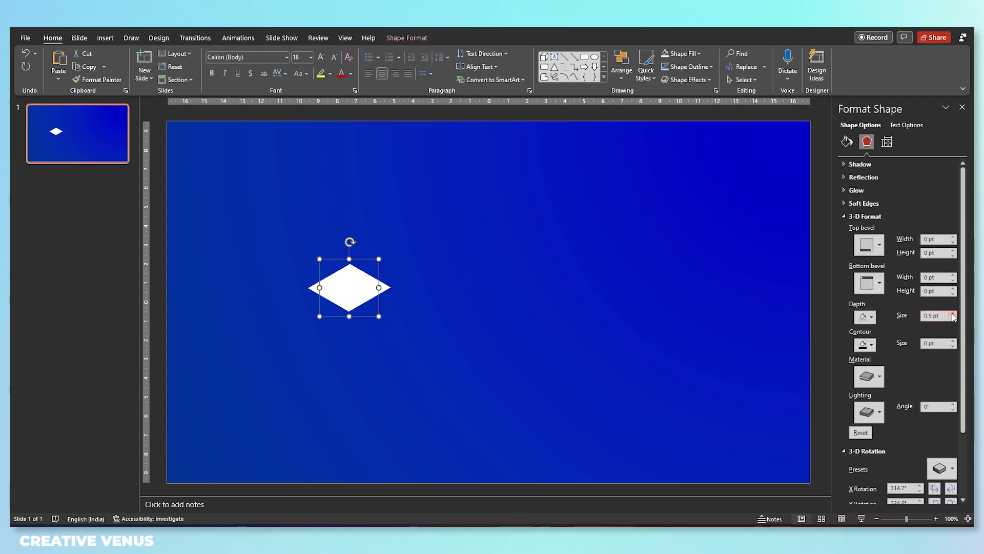
click(952, 314)
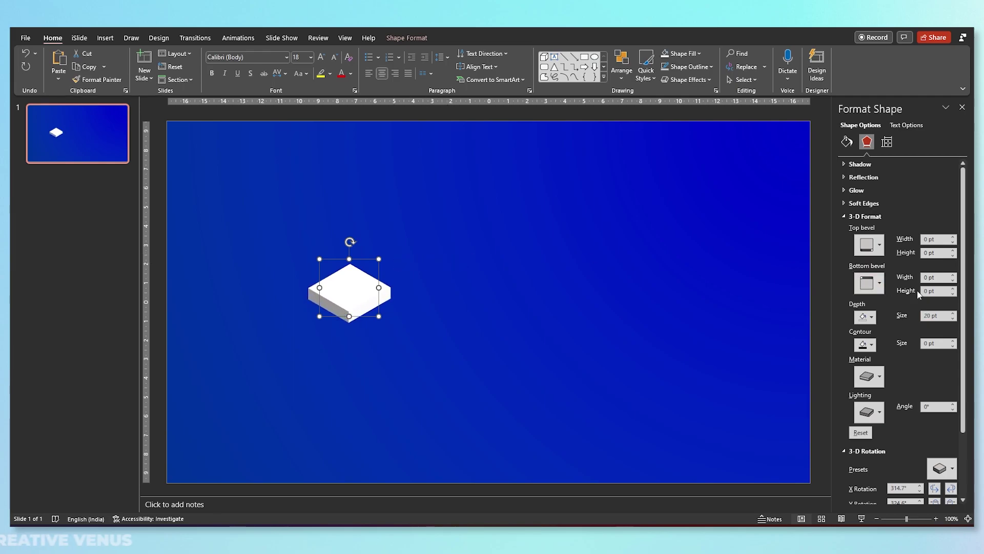
Step: Give the 3-D block the standard Metal material and the neutral Balance lighting
click(869, 378)
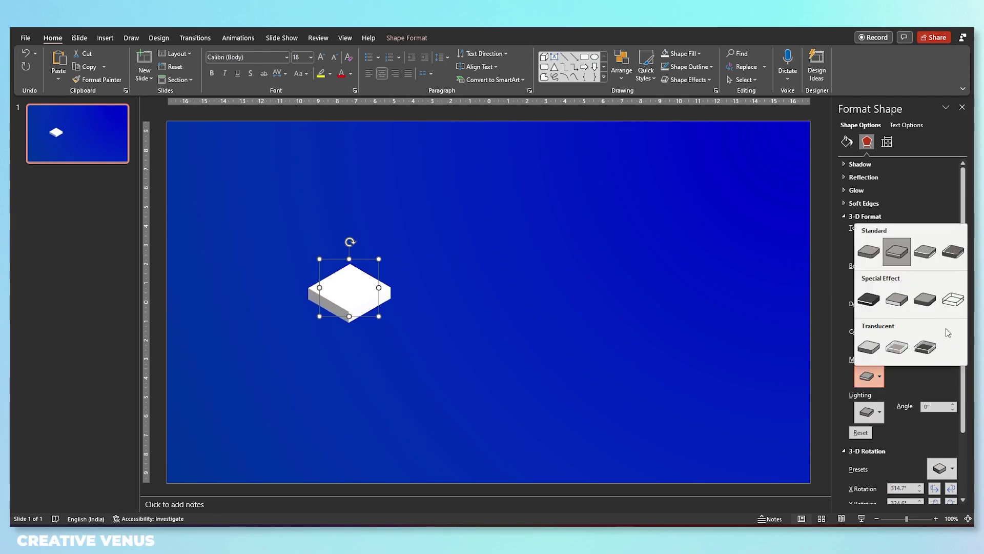
click(957, 260)
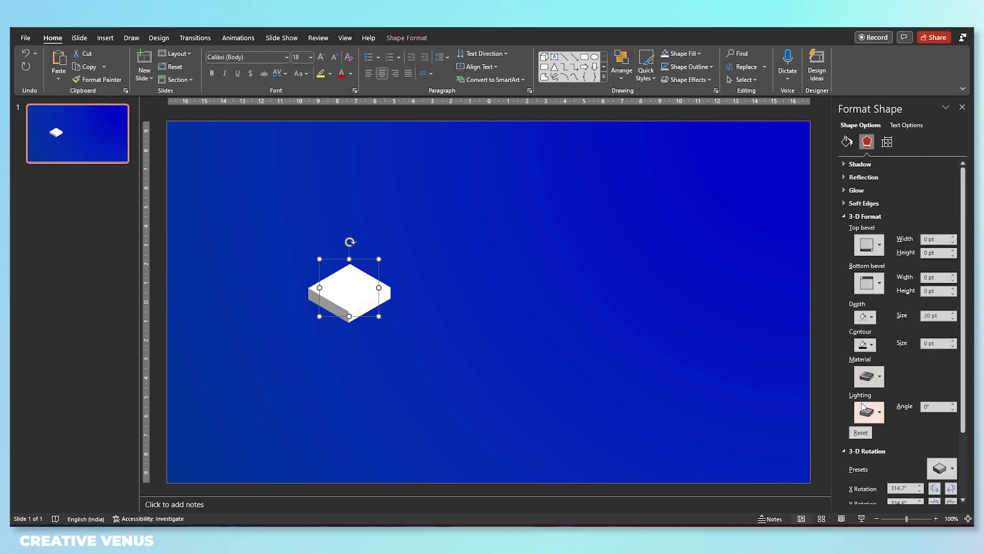
click(876, 416)
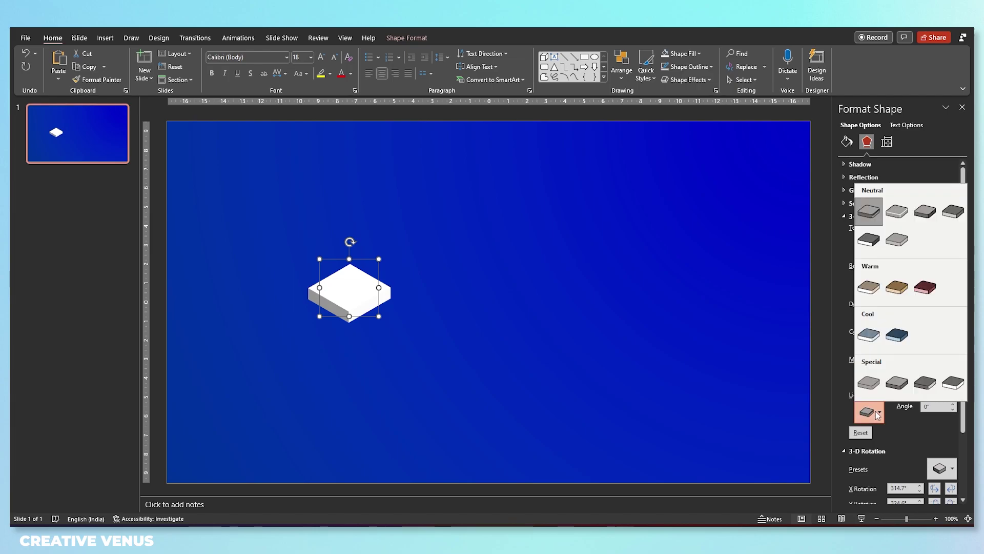
click(903, 223)
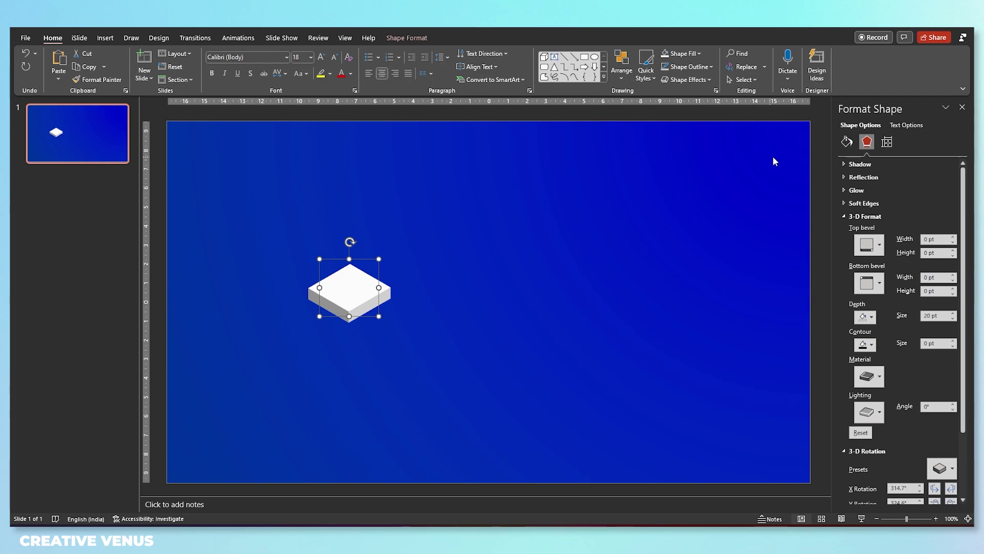
Step: Switch the block to a gradient fill and set its first gradient stop to white
click(846, 143)
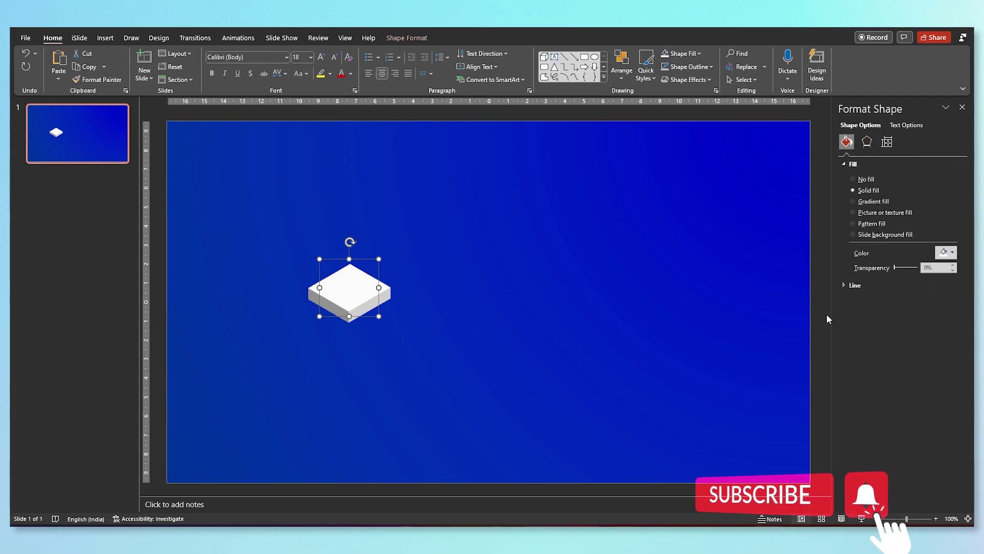
click(871, 202)
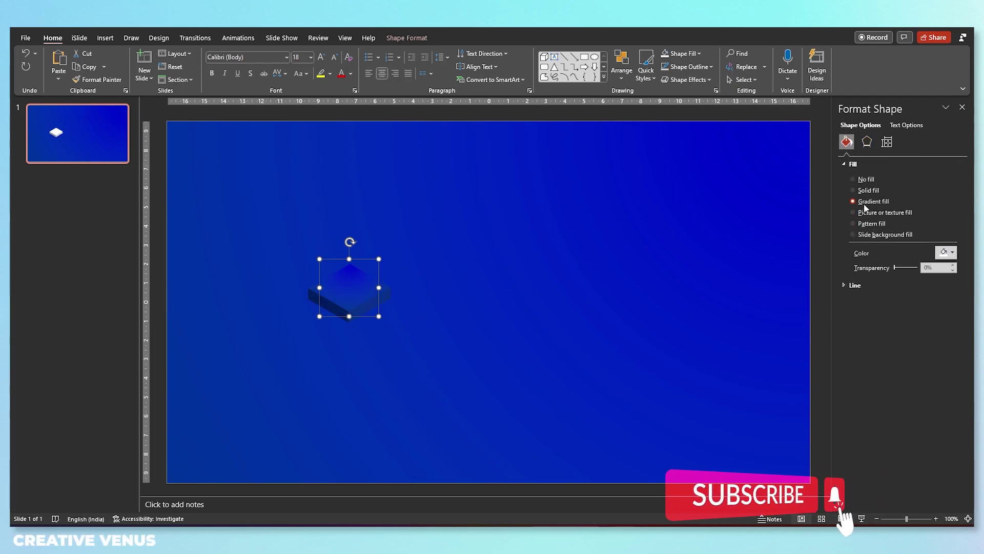
click(944, 343)
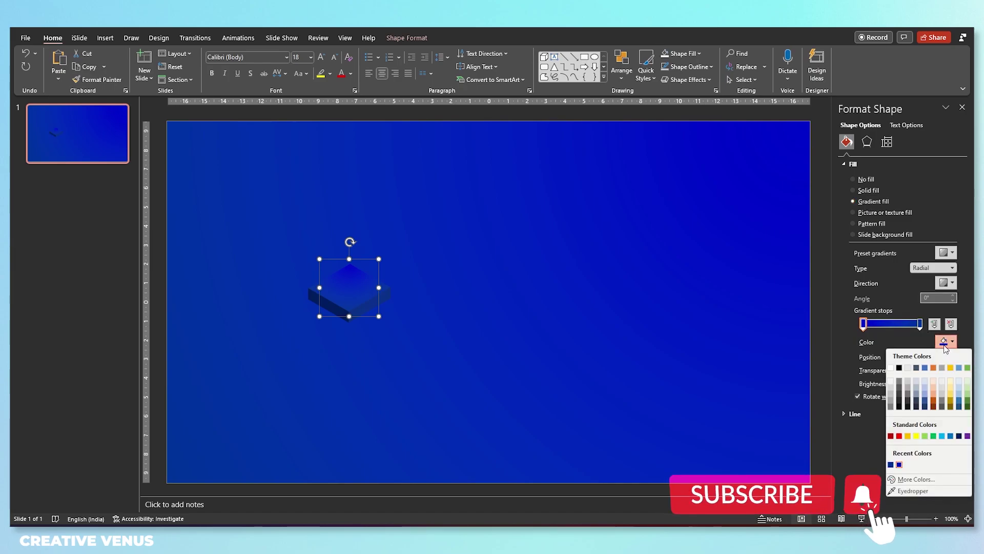
click(891, 368)
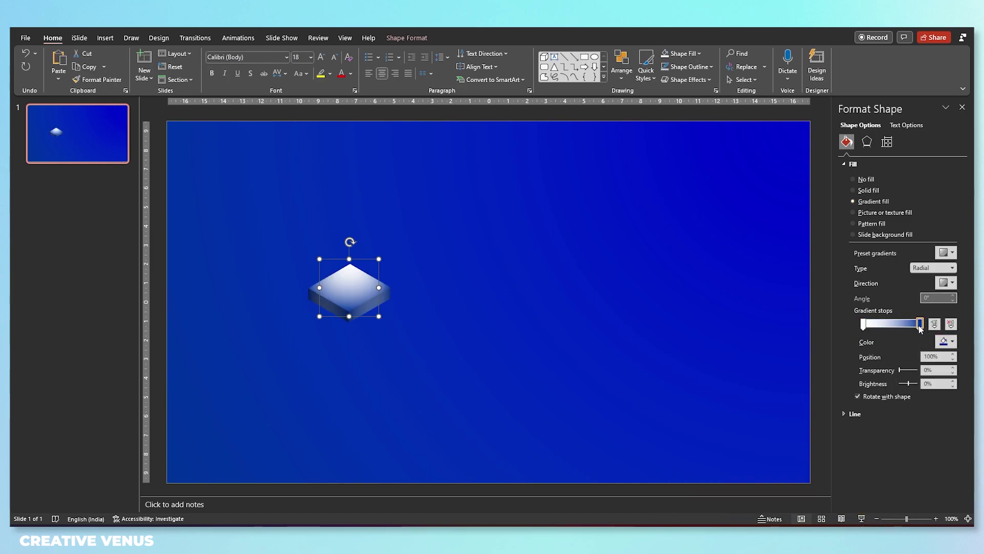
Step: Set the block gradient's last stop at 100% to the grey White, Darker 25%
click(945, 341)
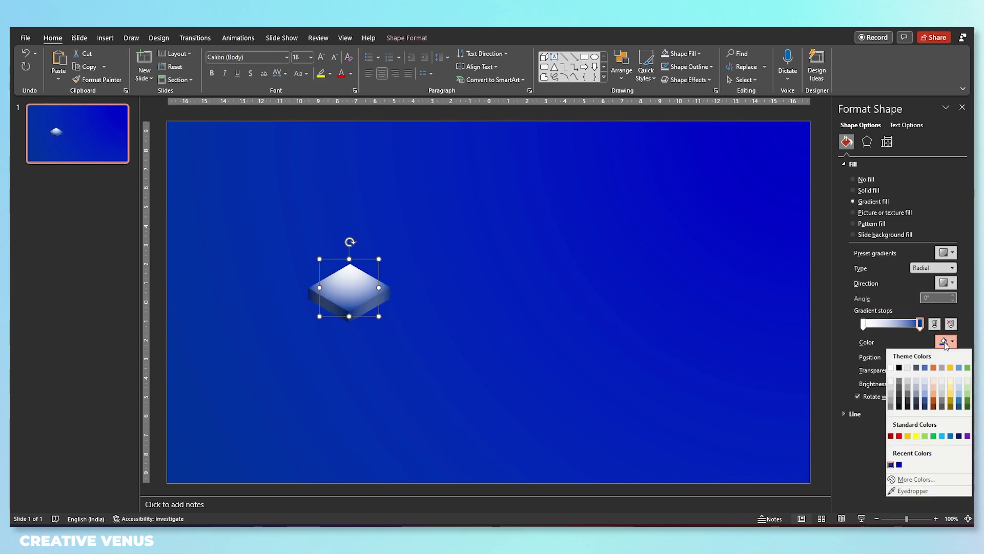
click(892, 388)
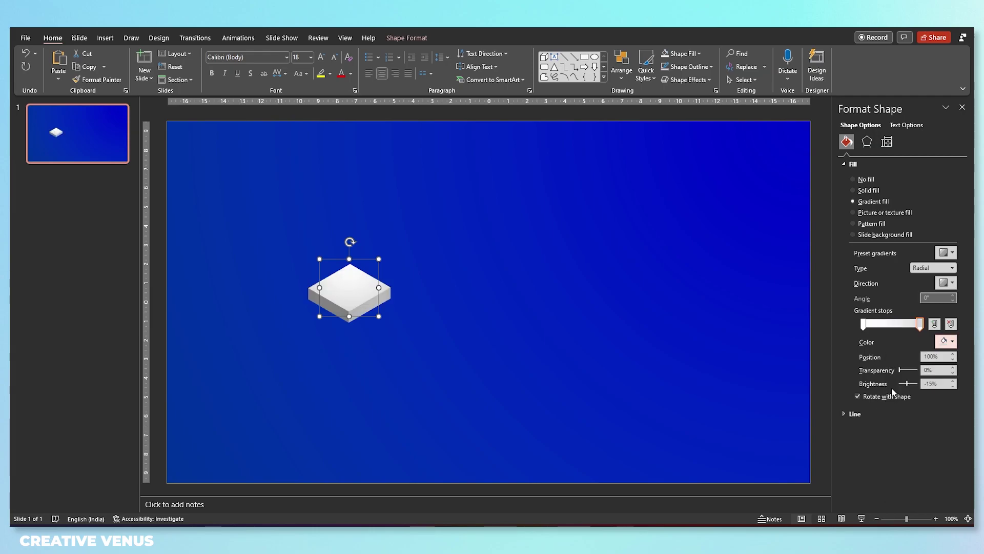
click(945, 341)
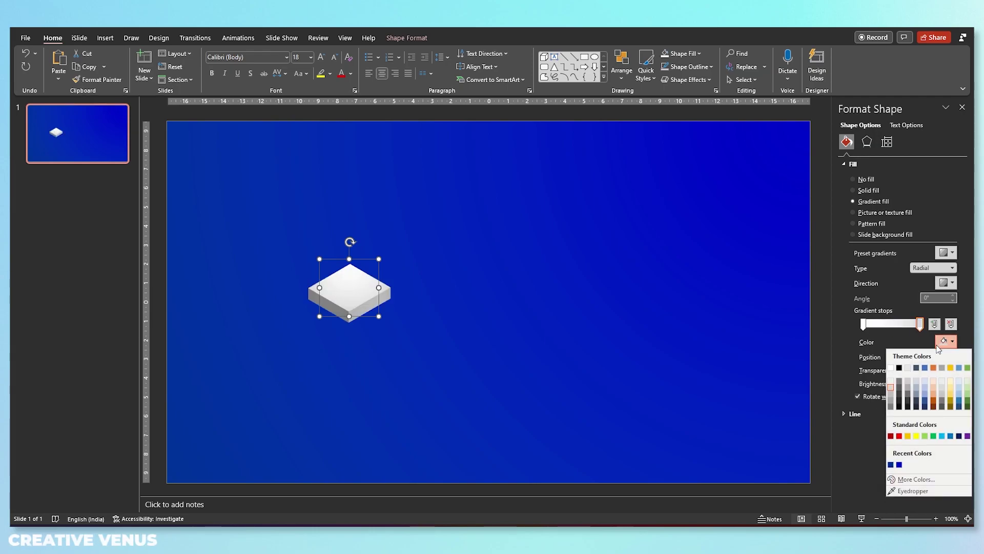
click(892, 396)
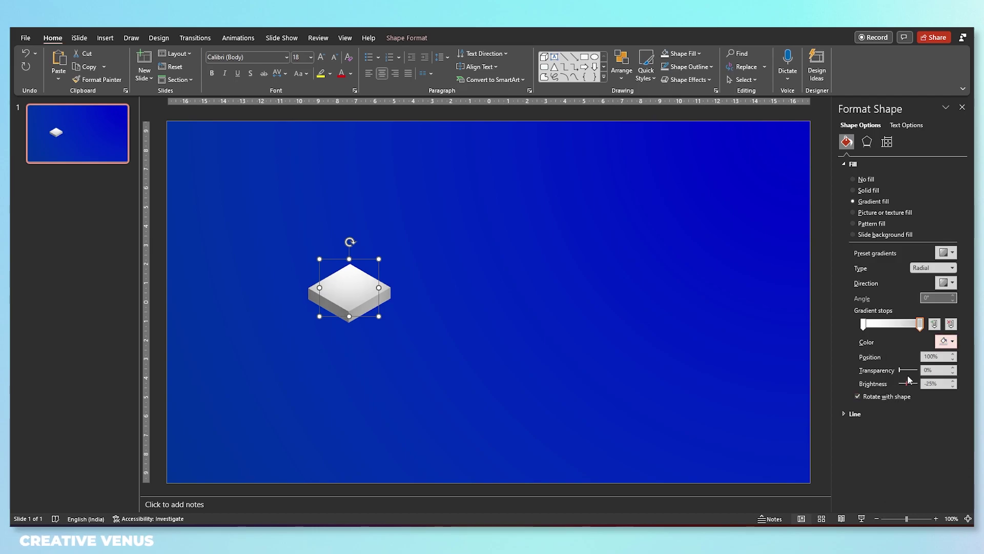
Step: Change the block gradient's last stop to white and its first stop to White, Darker 5%
click(945, 342)
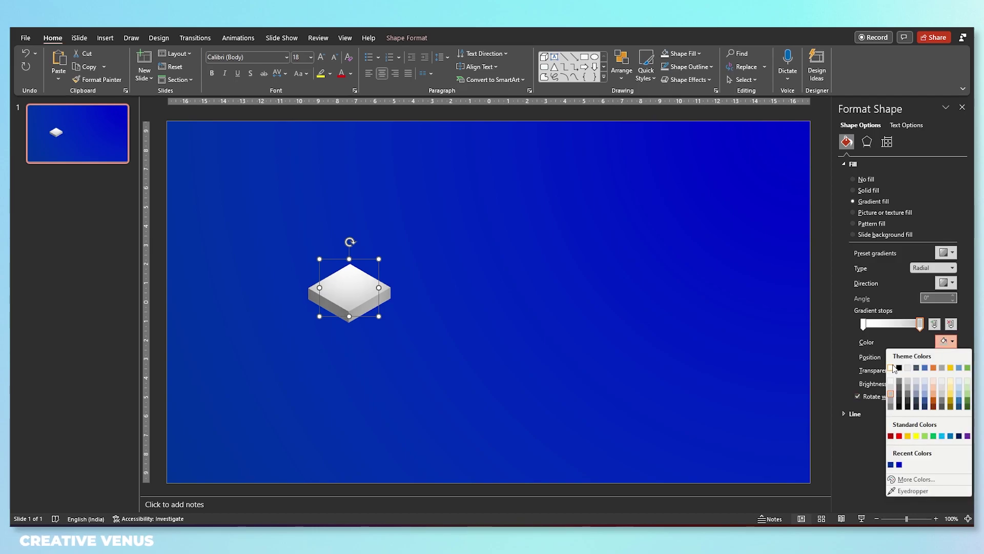
click(892, 368)
click(864, 325)
click(946, 342)
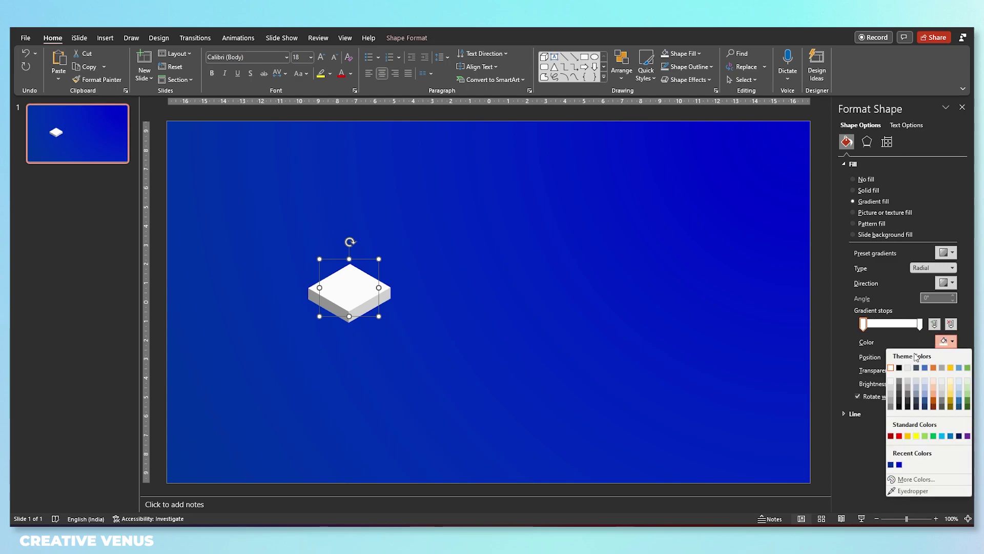
click(891, 384)
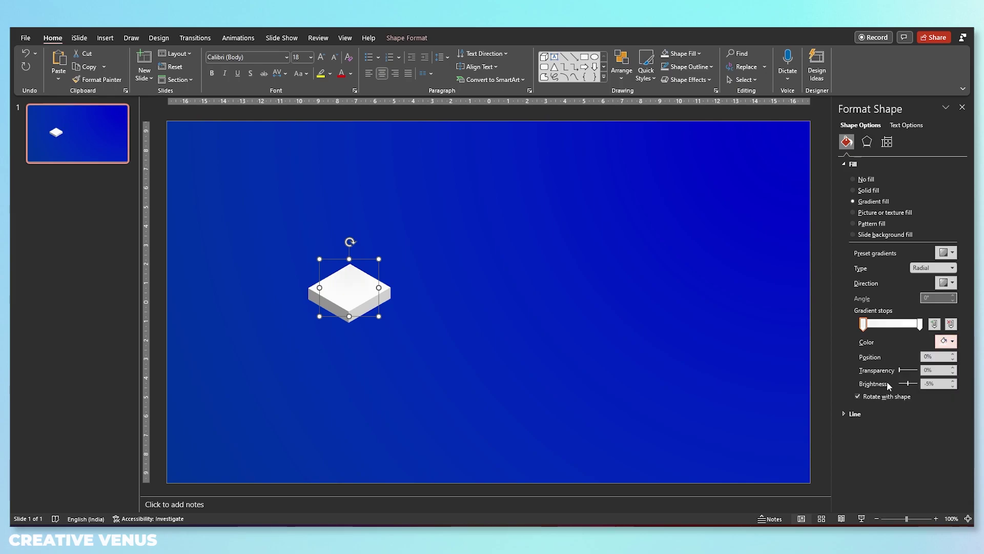
Step: Move the white block into the slide's lower-left area and enlarge it proportionally to about 4.17 cm high and 4.31 cm wide
click(567, 350)
click(371, 299)
drag(371, 299, 344, 347)
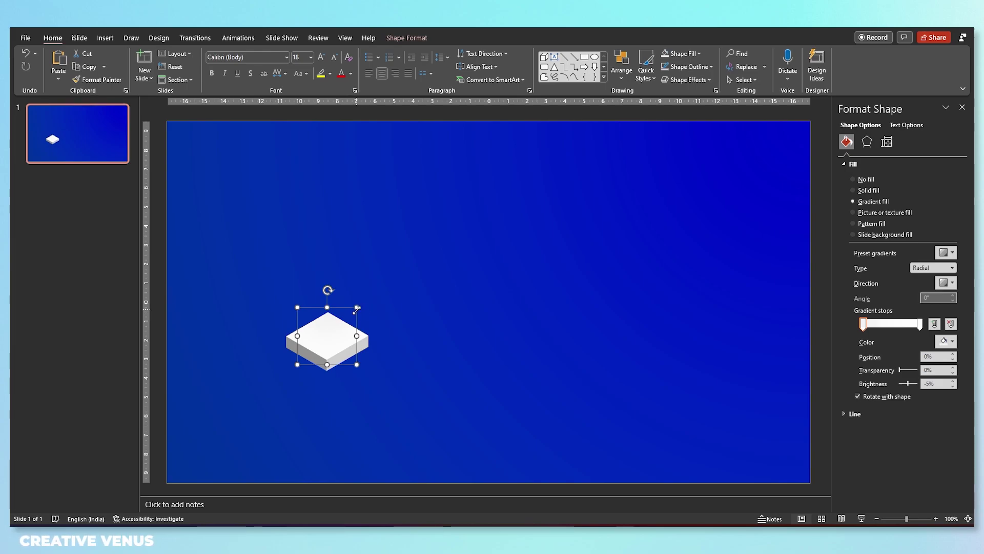
drag(358, 307, 375, 301)
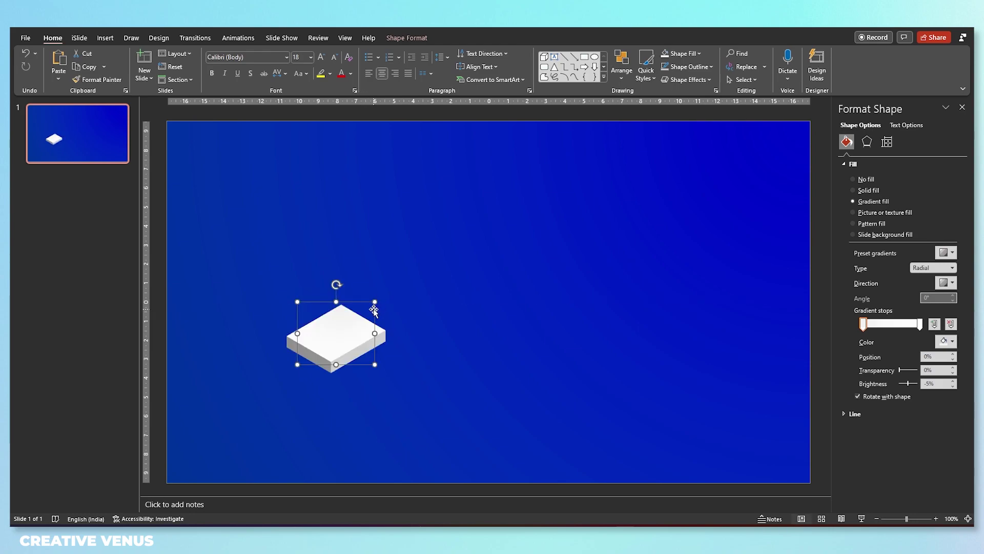
key(ctrl+z)
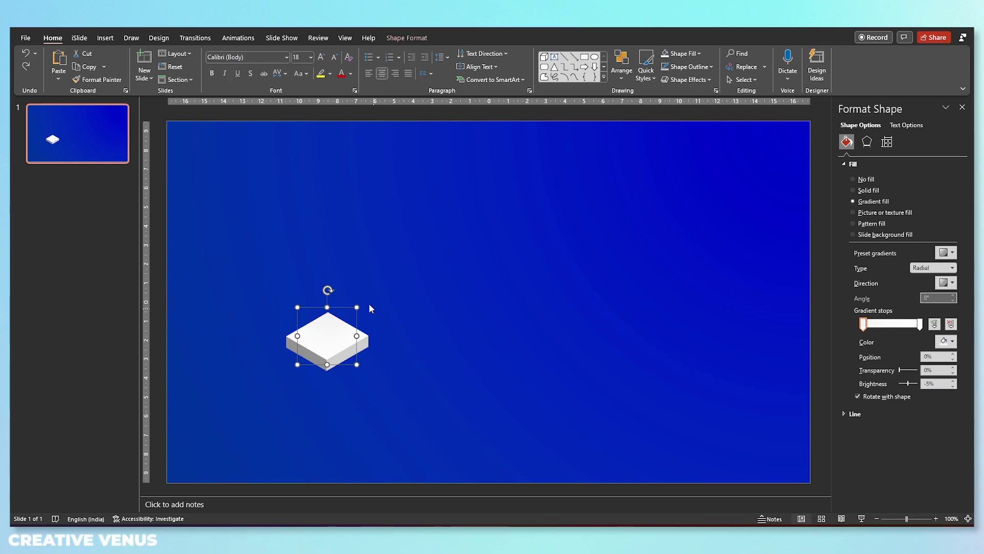
drag(357, 307, 350, 344)
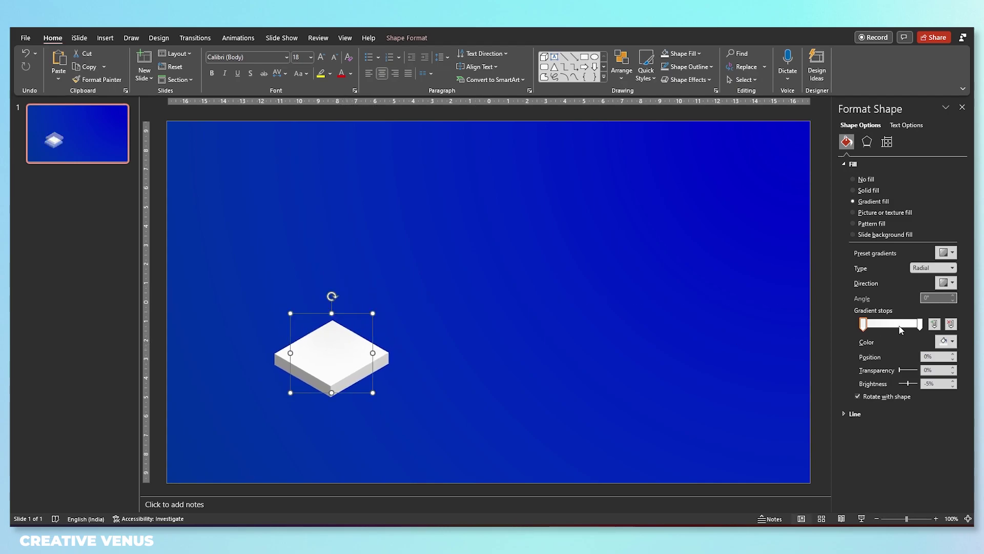
Step: Set the block's 3-D depth to 25 pt and shift the block slightly down and left
click(866, 142)
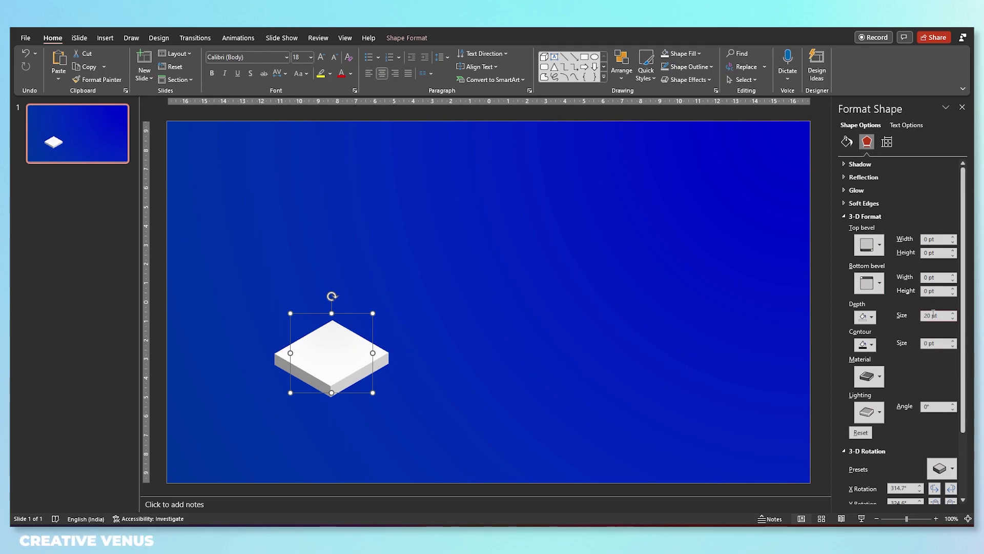
click(953, 313)
mouse_move(357, 342)
mouse_down()
mouse_move(336, 367)
mouse_move(349, 351)
mouse_up()
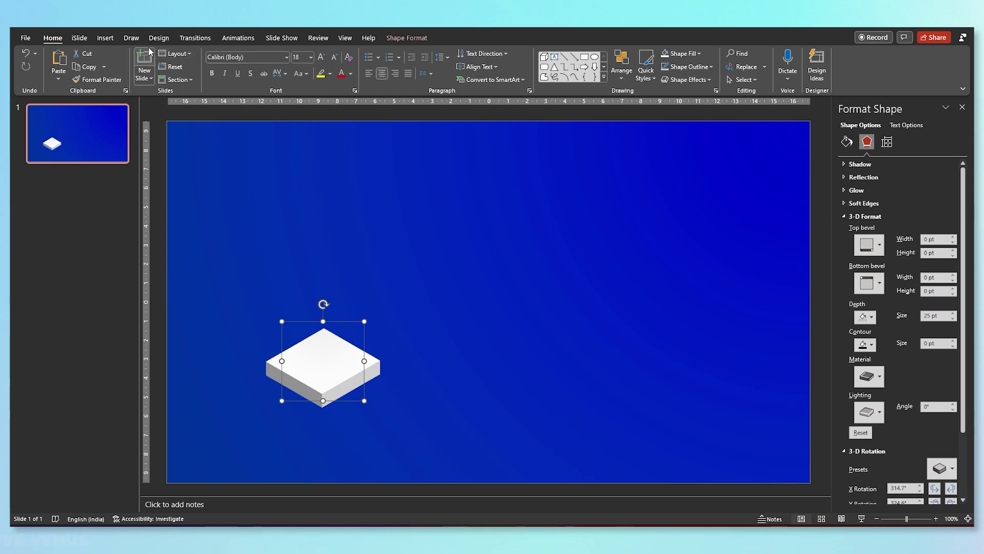
Step: Draw an upright rectangle about 7.38 cm high and 3.39 cm wide near the middle of the slide
click(105, 38)
click(179, 64)
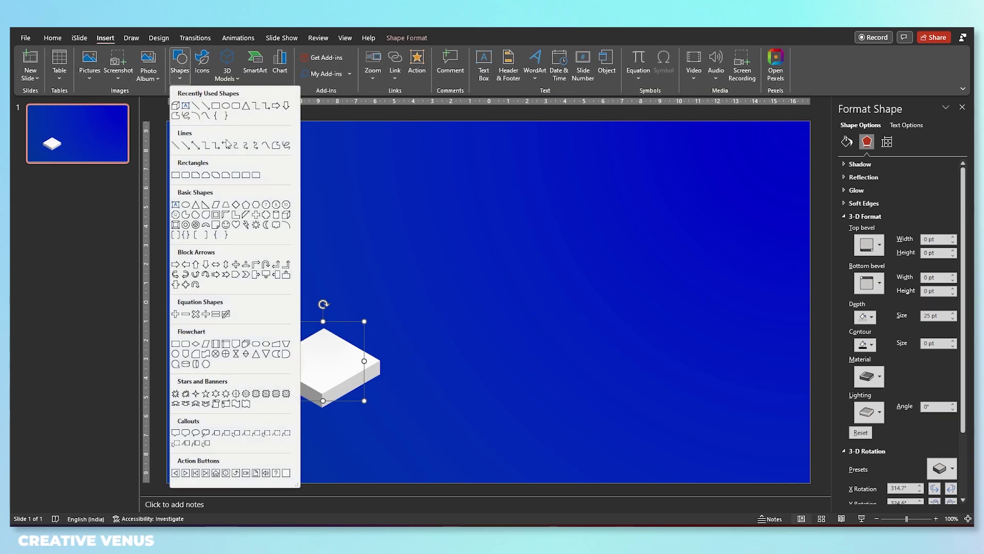
click(219, 115)
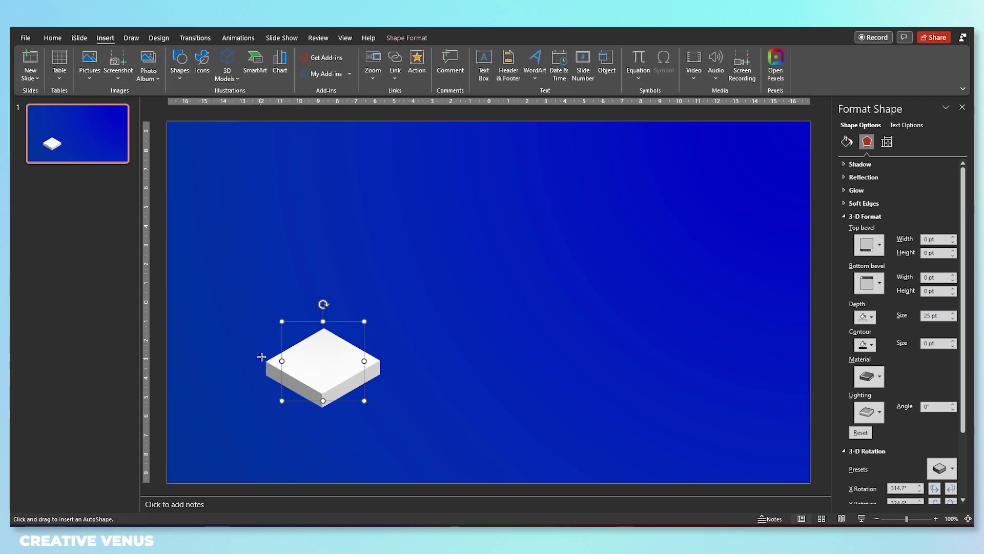
drag(486, 321, 532, 195)
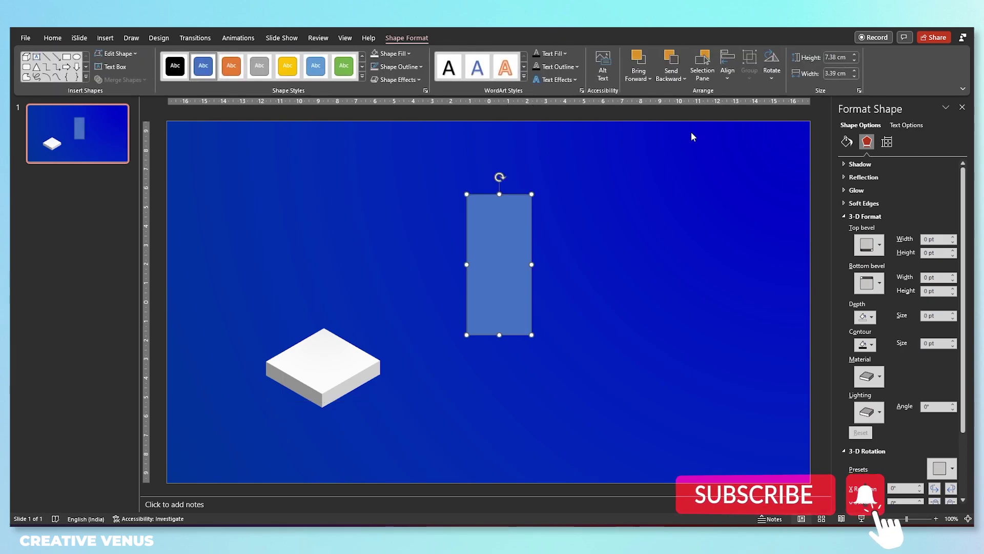
Step: Set the white block's height to 4.3 cm and its width to 4.2 cm
click(341, 352)
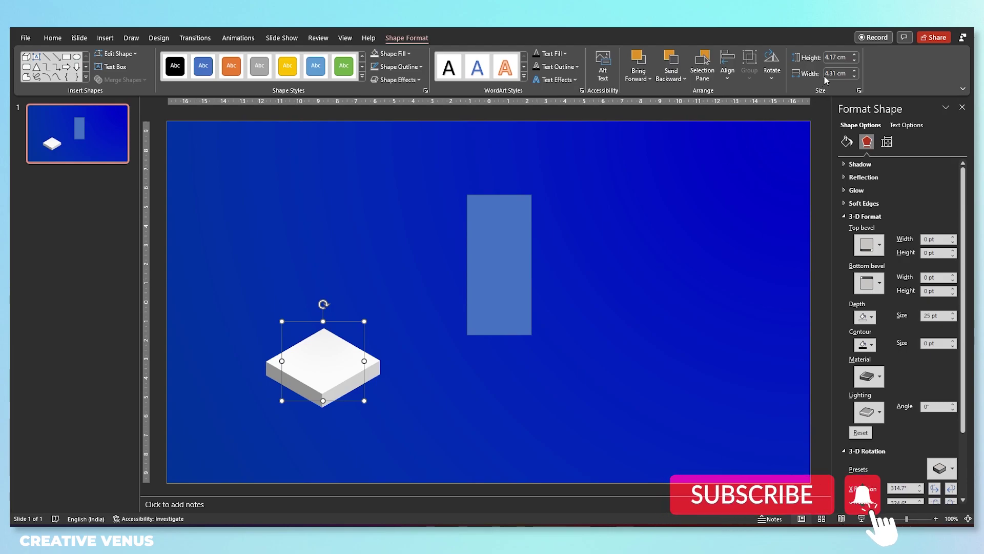
click(855, 55)
click(855, 56)
click(854, 76)
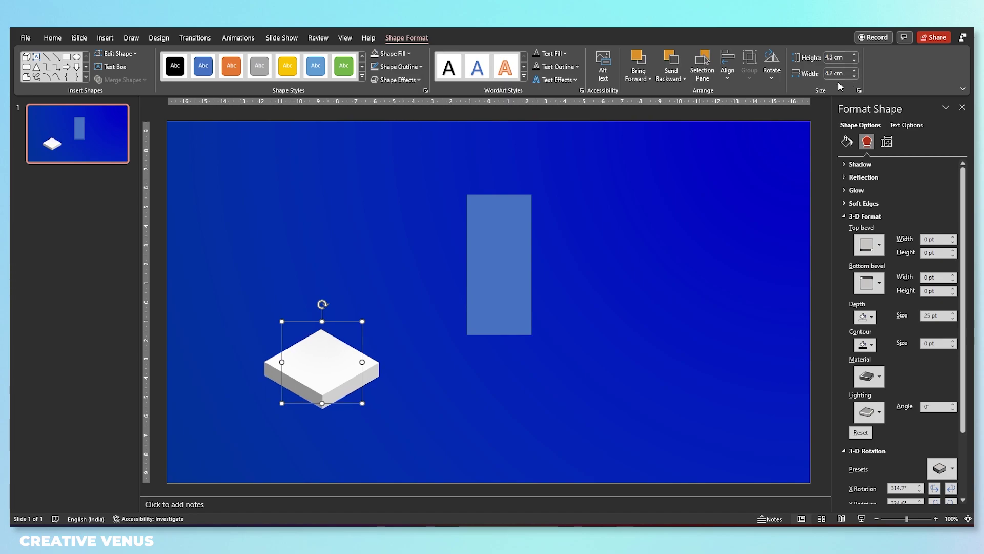
Step: Set the blue rectangle's width to 4.3 cm and its height to 7.9 cm
click(502, 246)
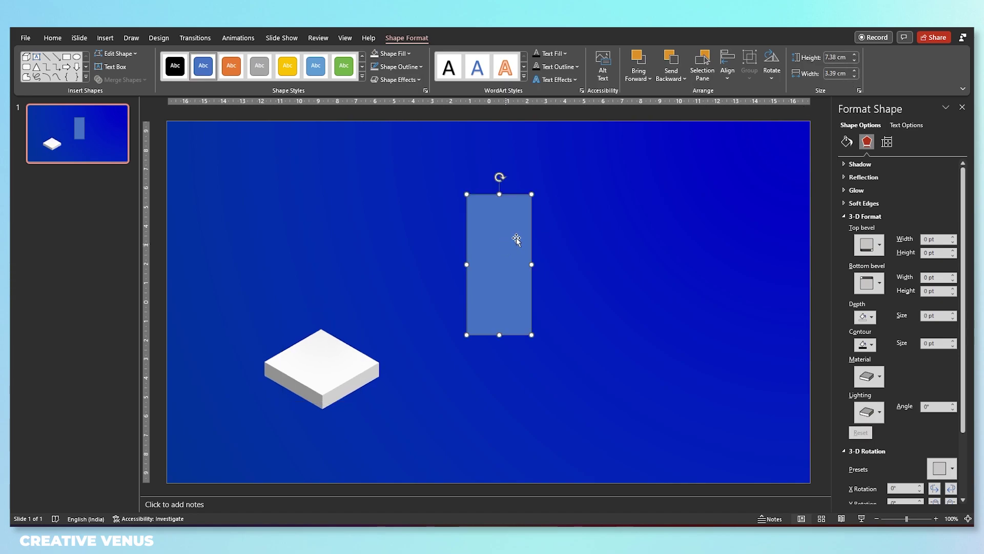
click(855, 71)
click(855, 71)
click(855, 70)
click(854, 71)
click(855, 71)
click(854, 71)
click(854, 70)
click(854, 71)
click(854, 71)
click(855, 71)
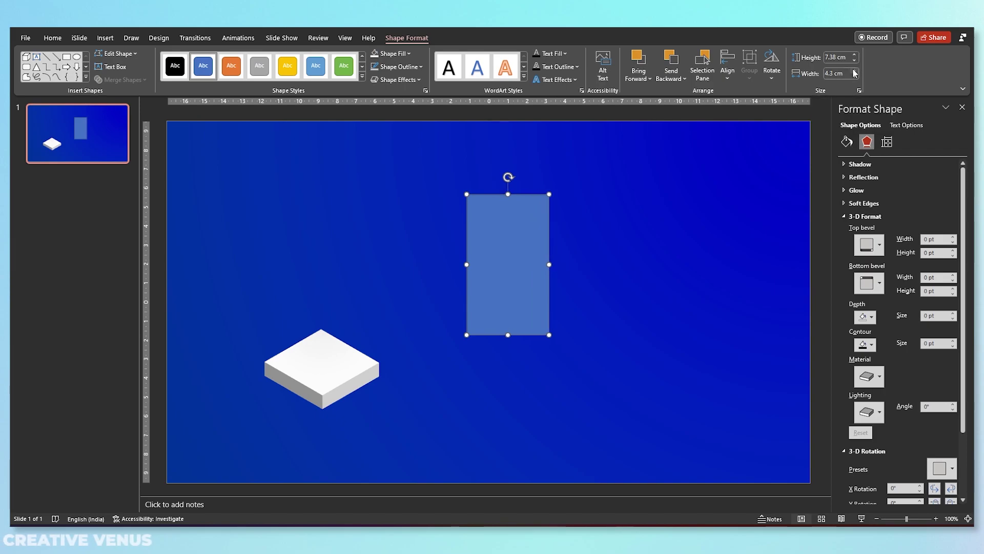
click(854, 55)
click(854, 54)
click(855, 55)
click(854, 55)
click(855, 54)
click(854, 55)
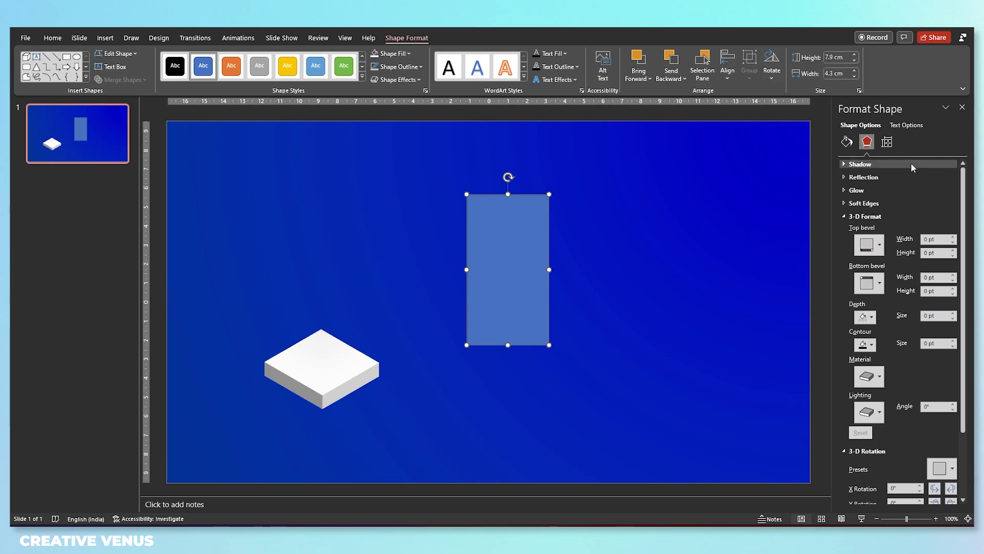
Step: Remove the rectangle's outline and apply an isometric 3-D rotation preset that makes it a vertical wall rising to the right
click(852, 145)
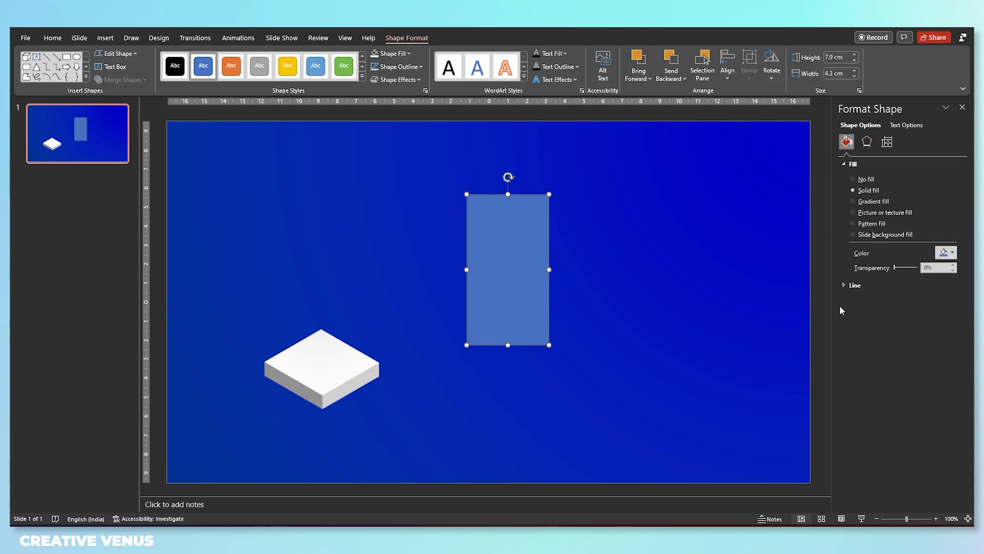
click(847, 285)
click(853, 301)
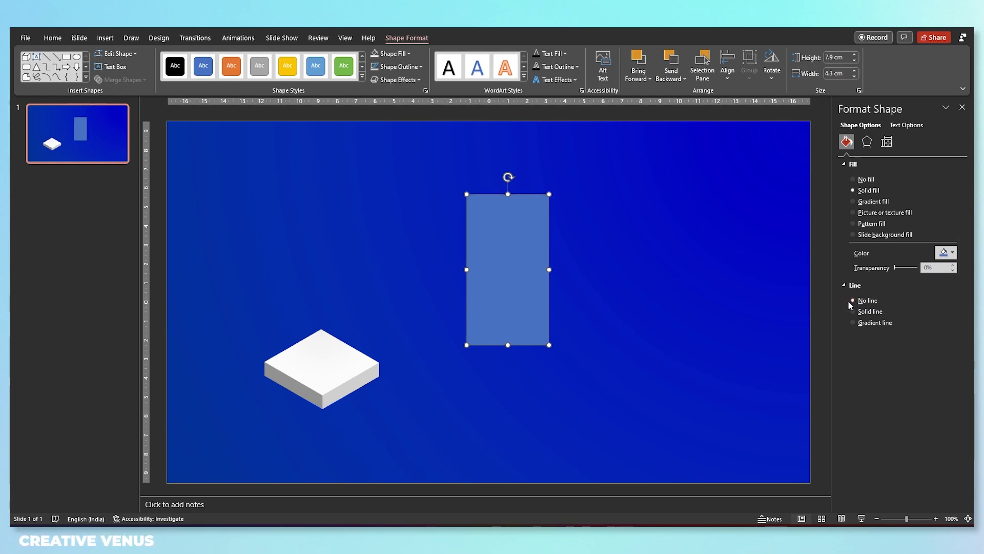
click(866, 142)
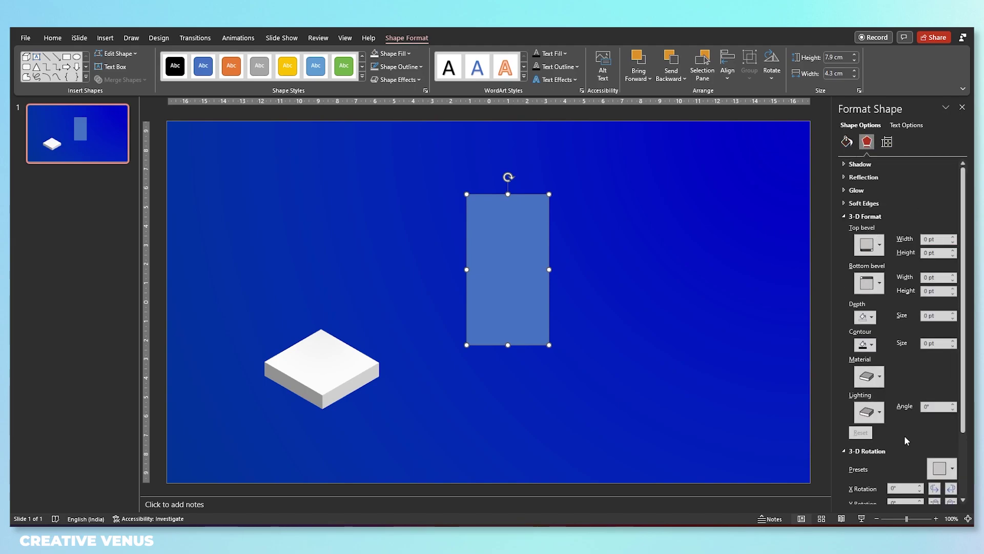
click(942, 468)
click(902, 236)
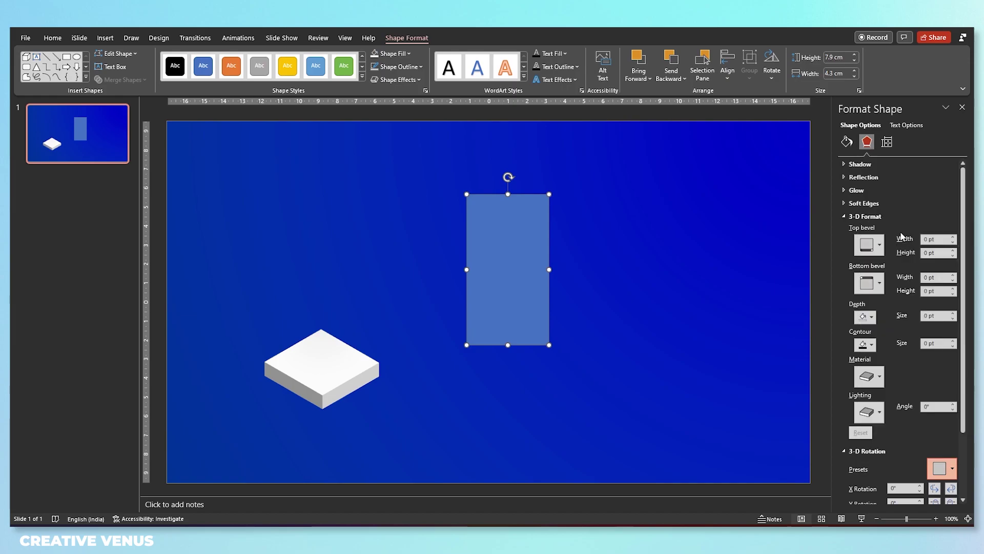
Step: Give the rotated rectangle a linear gradient fill running straight down at 90°
click(847, 141)
click(871, 202)
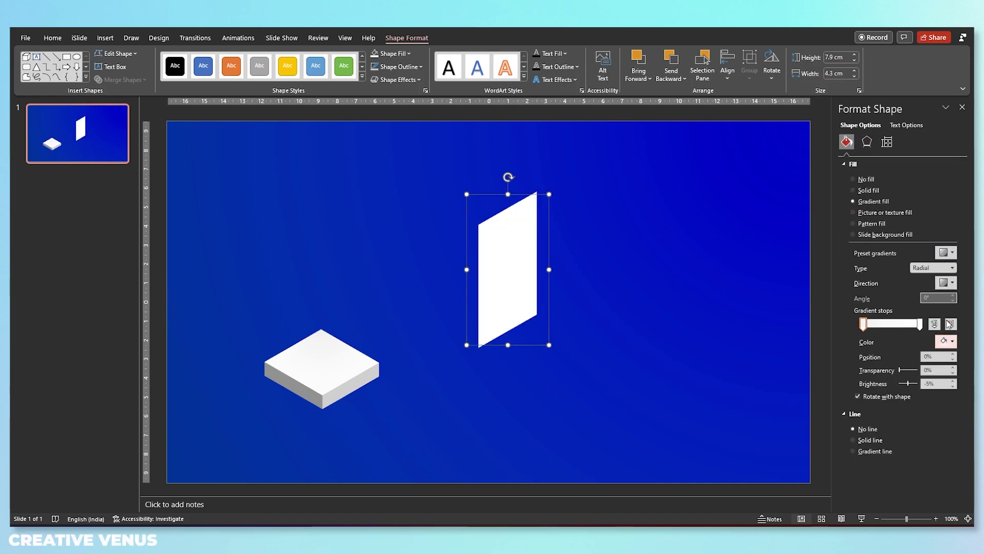
click(946, 267)
click(940, 280)
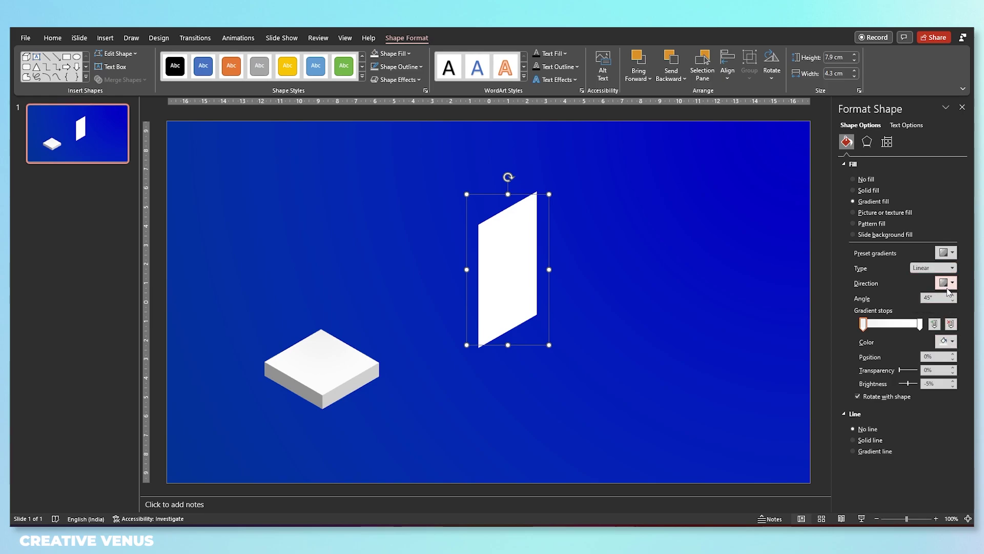
click(941, 283)
click(897, 305)
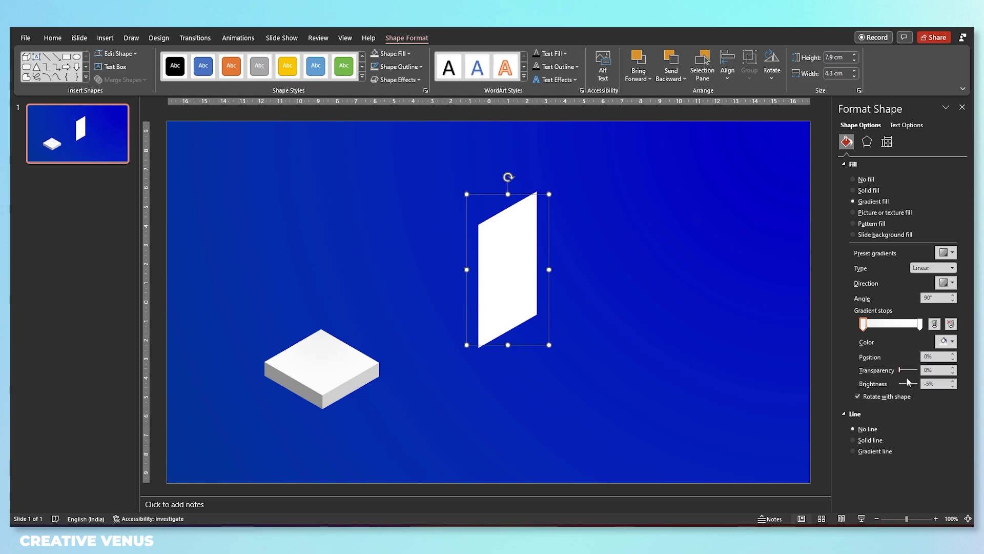
Step: Set the wall gradient's first stop to 100% transparency and its last stop to 39% transparency
drag(923, 373, 944, 377)
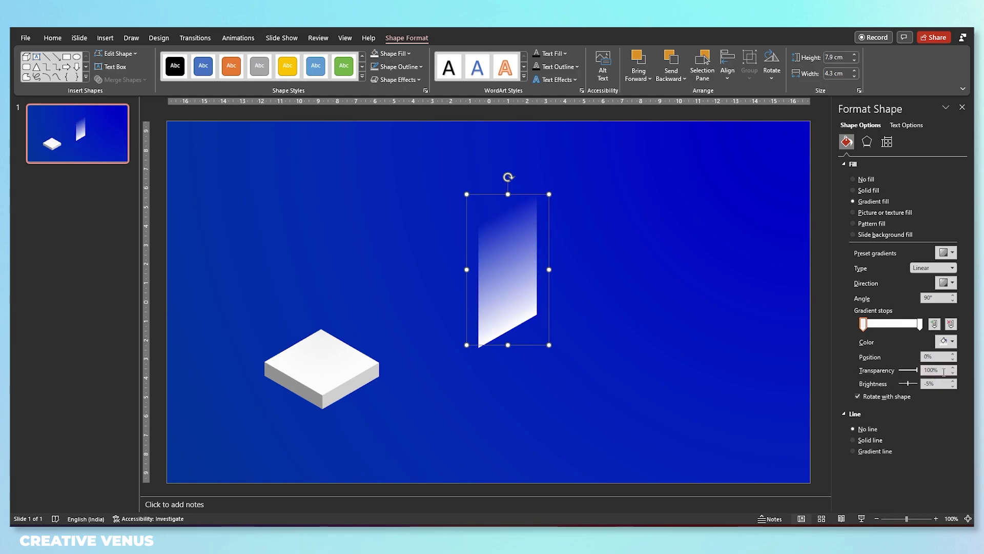
click(919, 324)
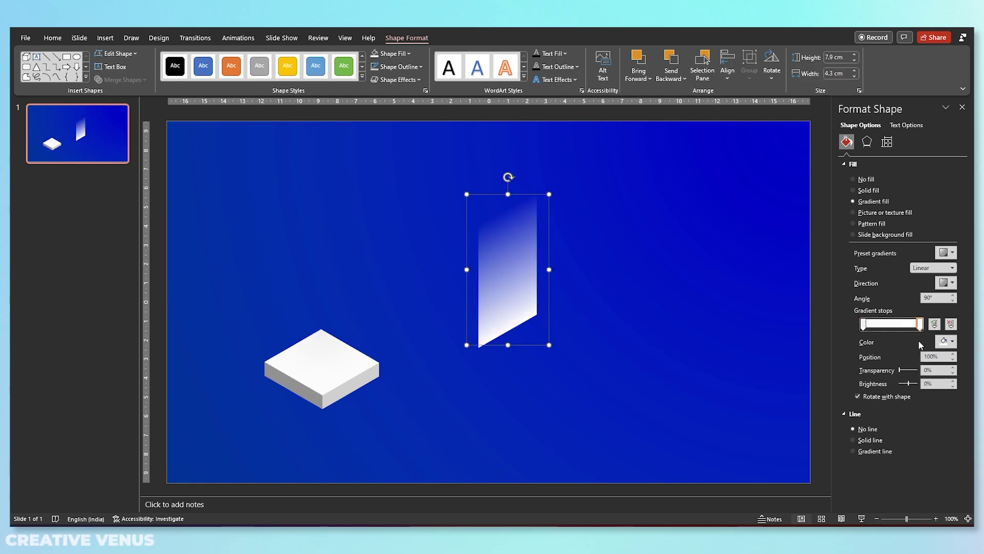
drag(900, 370, 909, 373)
Step: Align the transparent wall's lower edge with the block's back-left edge and narrow the wall to 4.2 cm
drag(510, 259, 292, 275)
drag(293, 274, 294, 270)
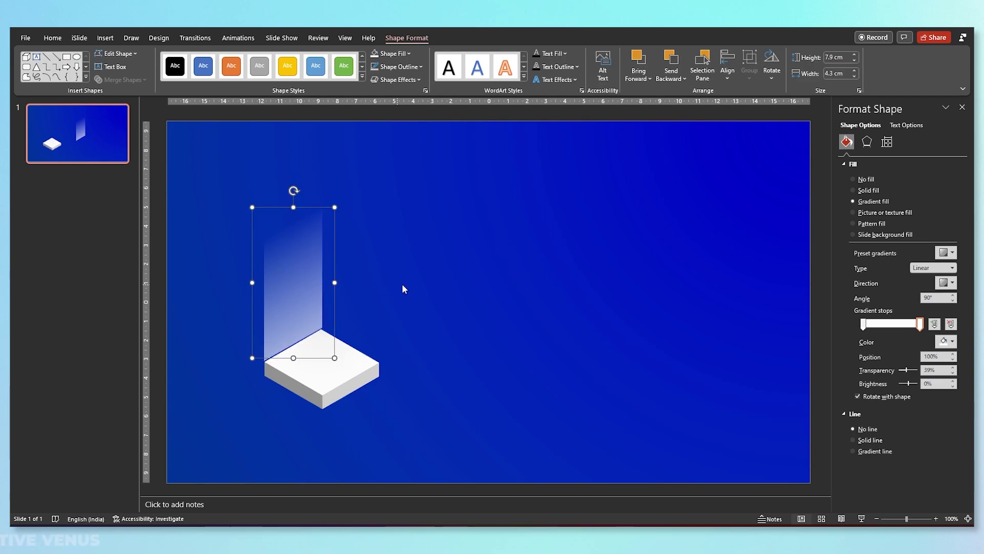
key(Down)
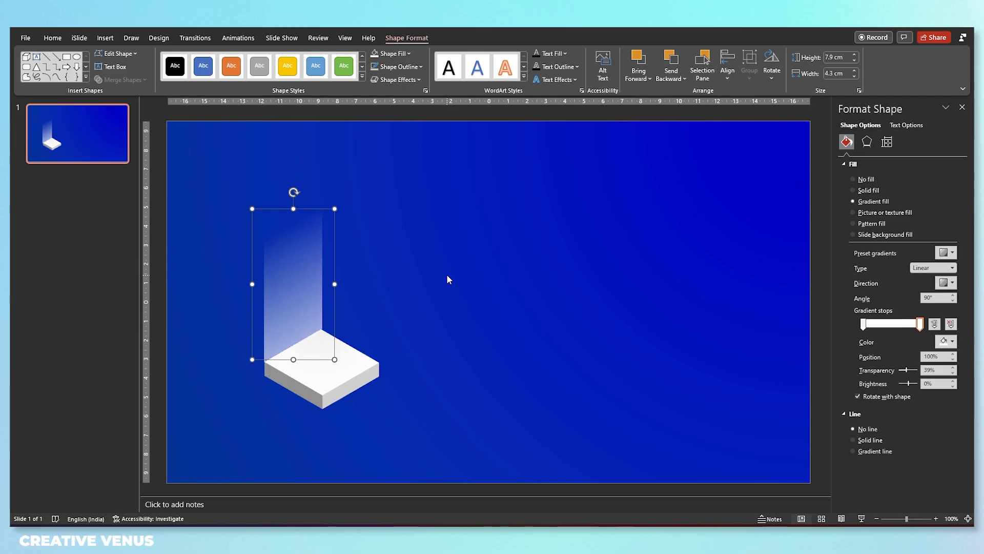
key(Left)
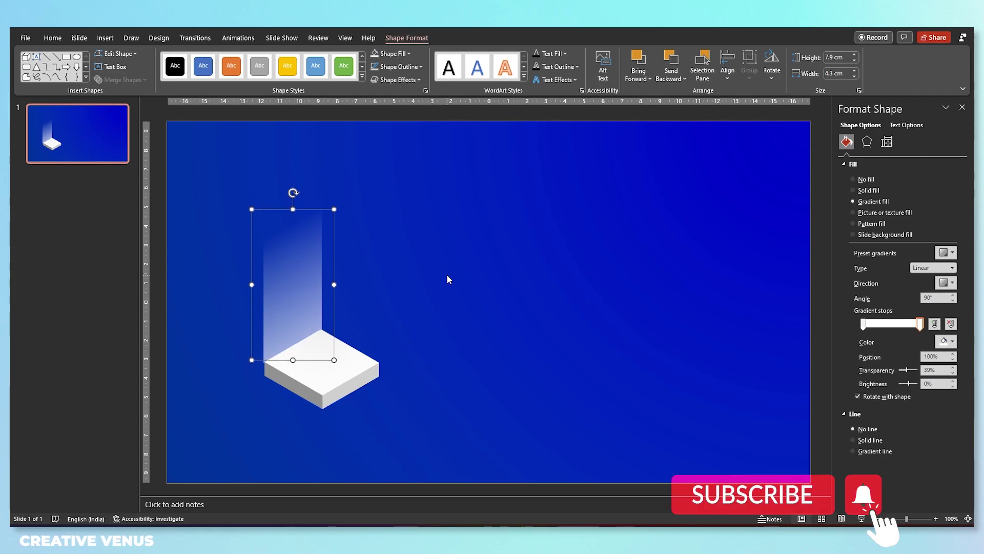
key(Right)
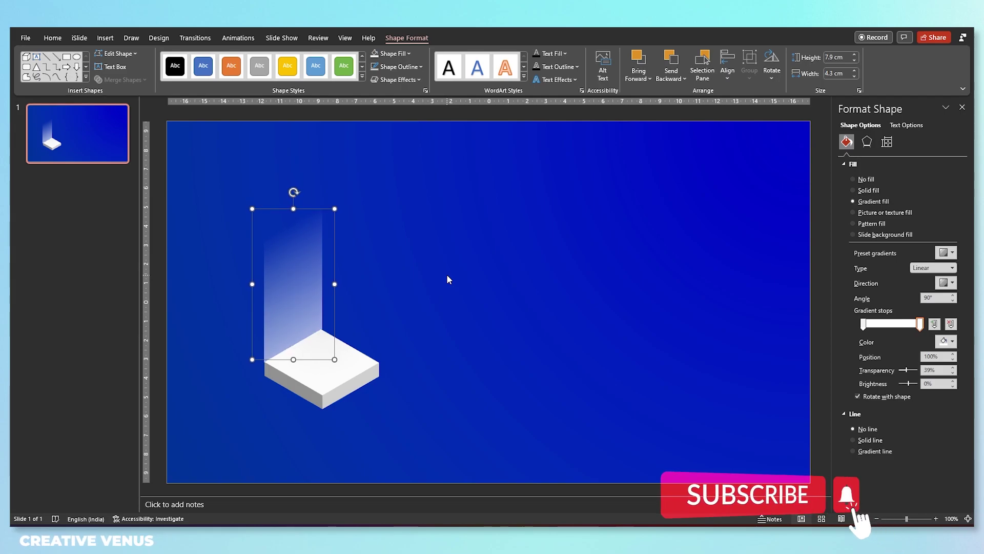
drag(335, 284, 333, 283)
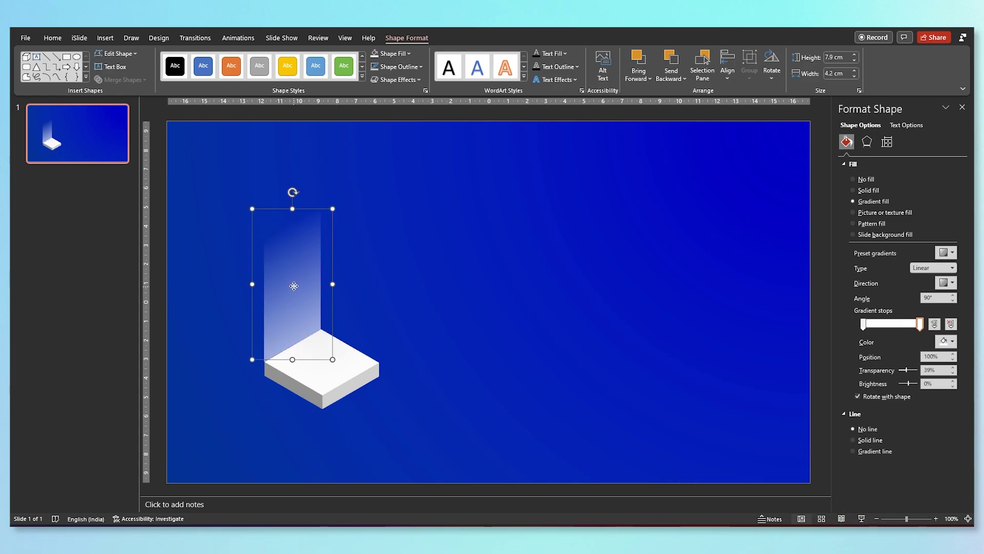
Step: Send the transparent wall to the back so that it sits behind the block
right_click(296, 287)
click(332, 351)
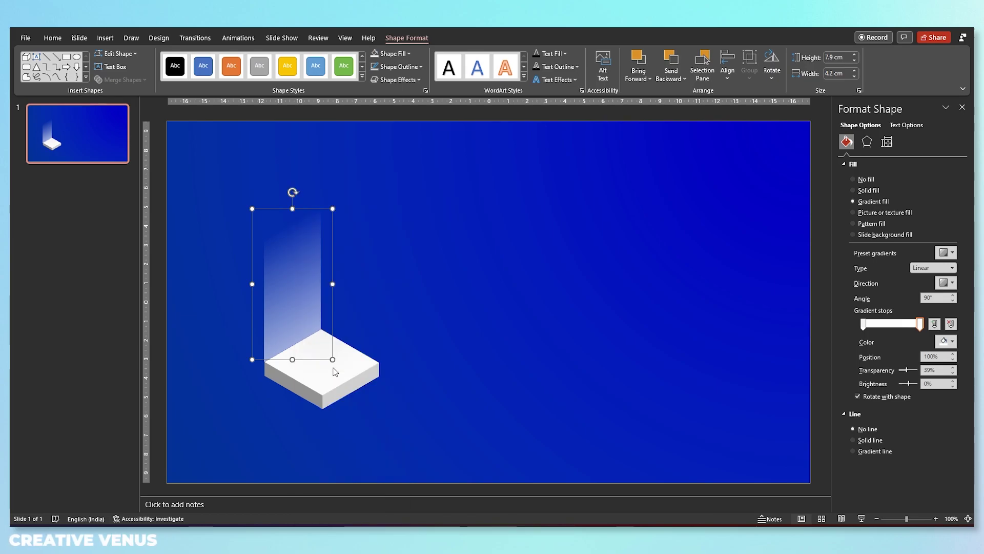
click(478, 377)
Step: Duplicate the white block and place the copy to the right of the original at about the same height
click(349, 372)
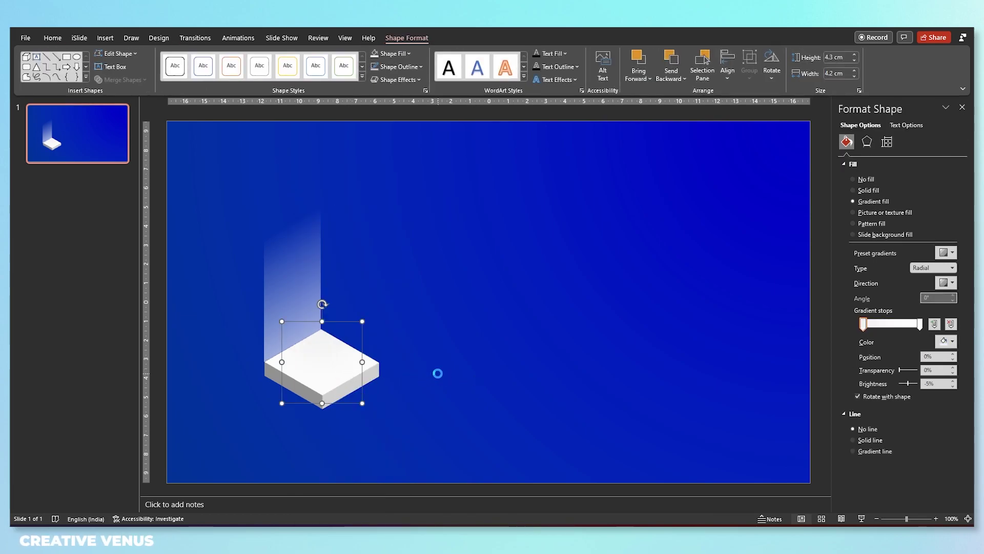
key(ctrl+v)
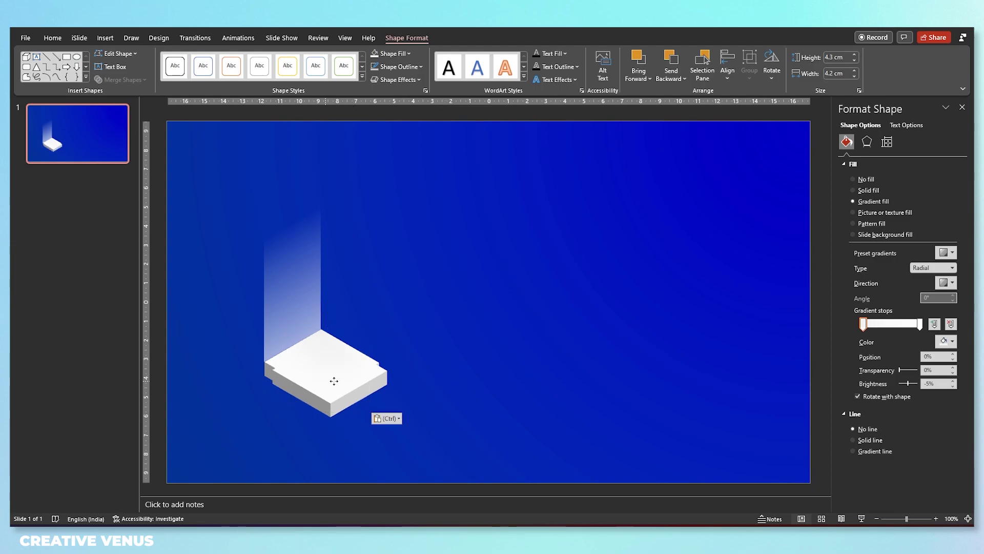
drag(326, 381, 541, 363)
Step: Flatten the copied block by setting its depth to 0 pt and removing its 3-D rotation
click(867, 147)
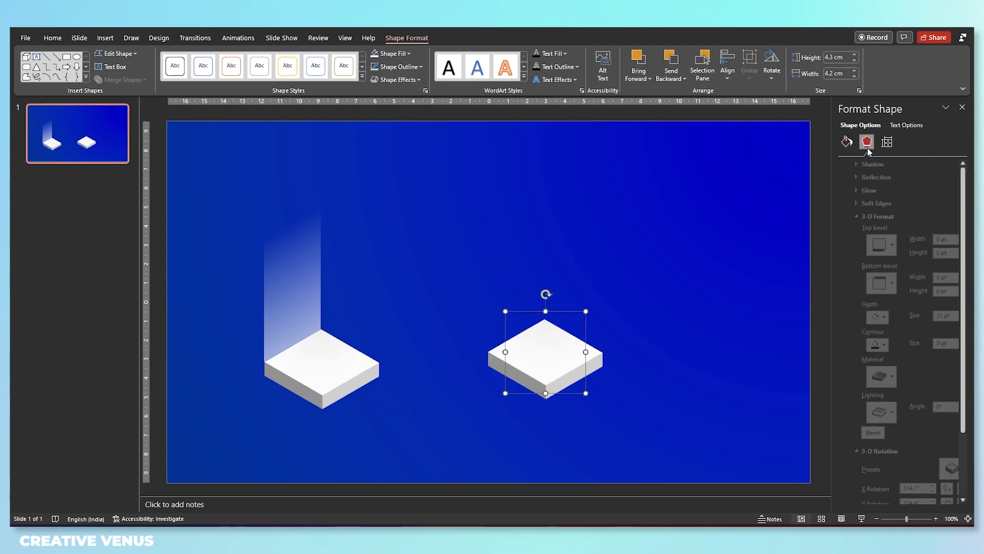
click(938, 315)
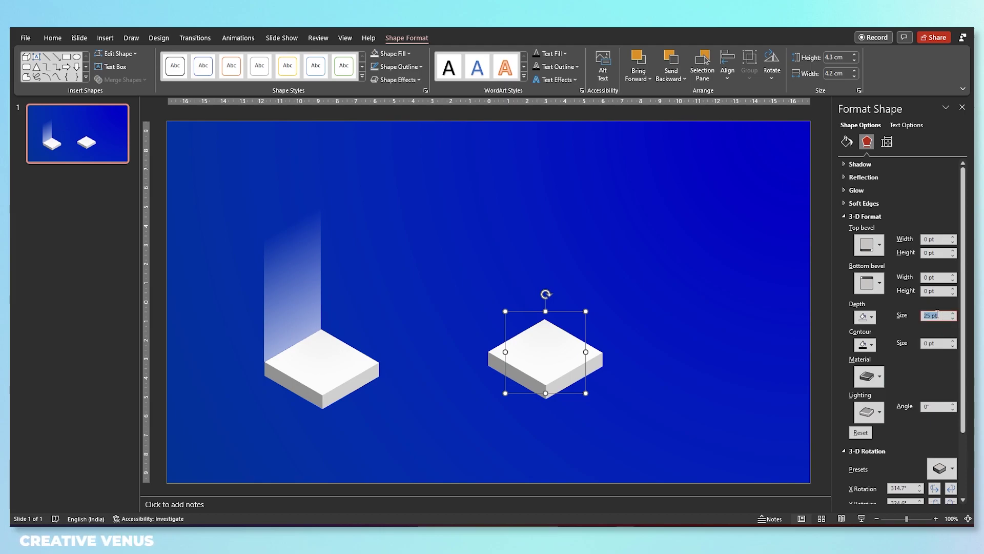
text(0)
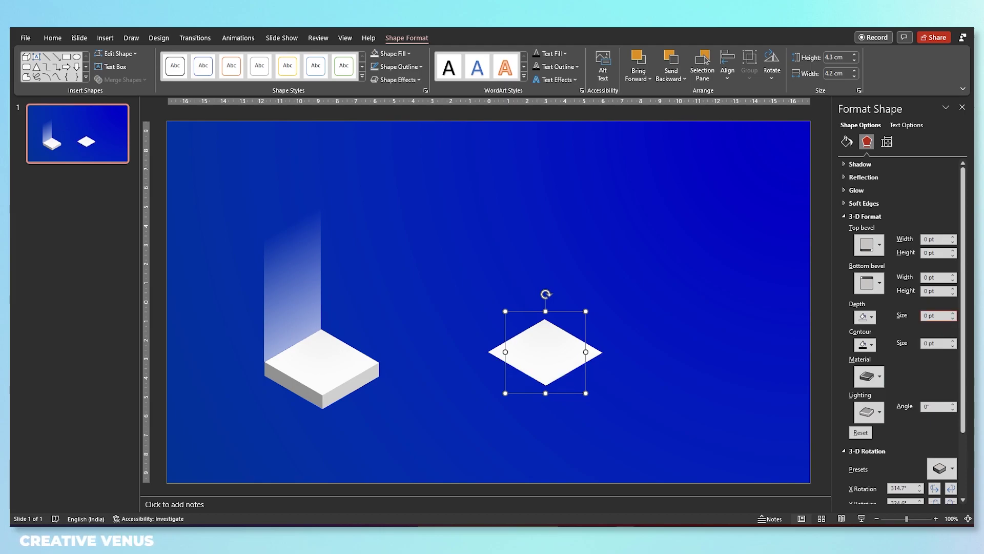
click(942, 468)
click(876, 196)
click(641, 313)
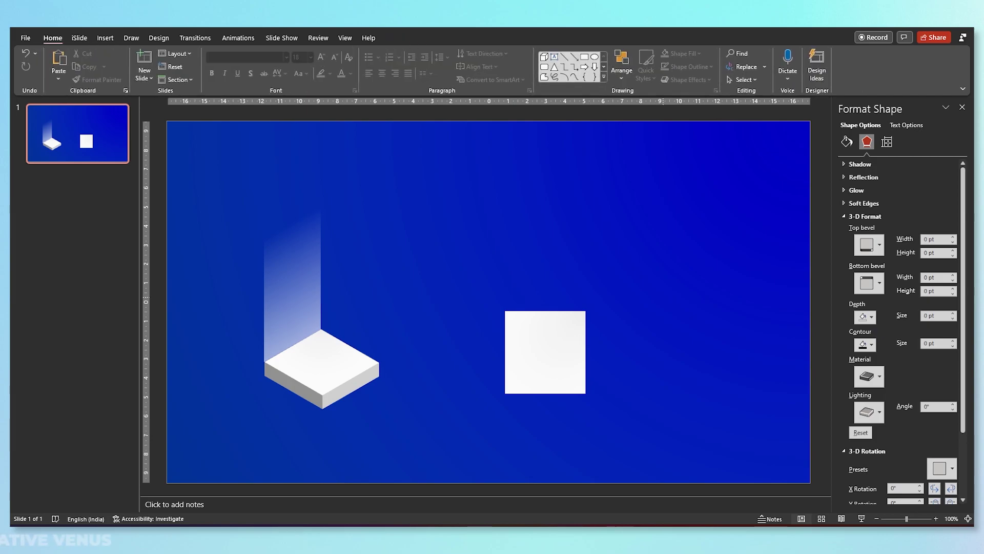
Step: Draw a circle larger than the flat white square, overlapping most of the square's lower-left area
click(112, 39)
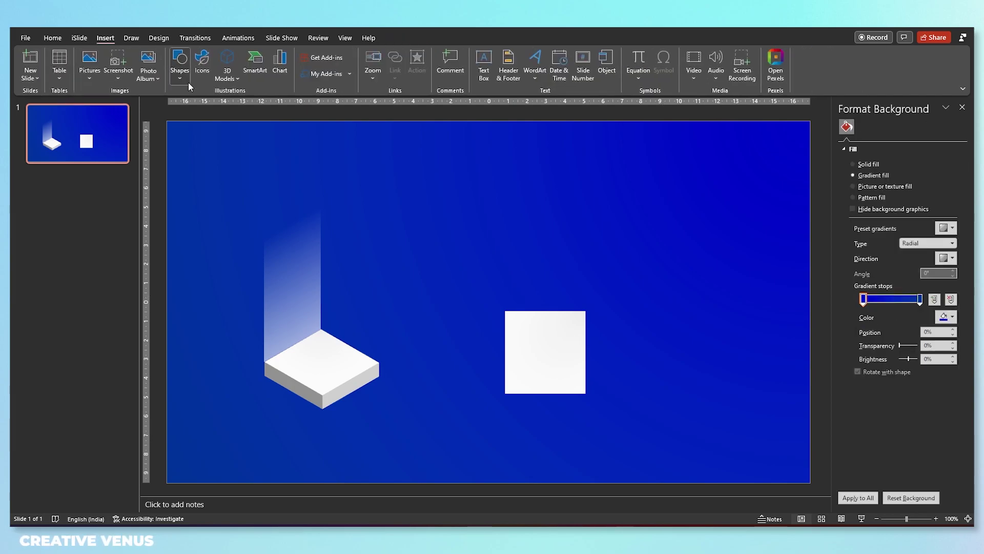
click(184, 77)
click(225, 109)
drag(447, 322, 575, 456)
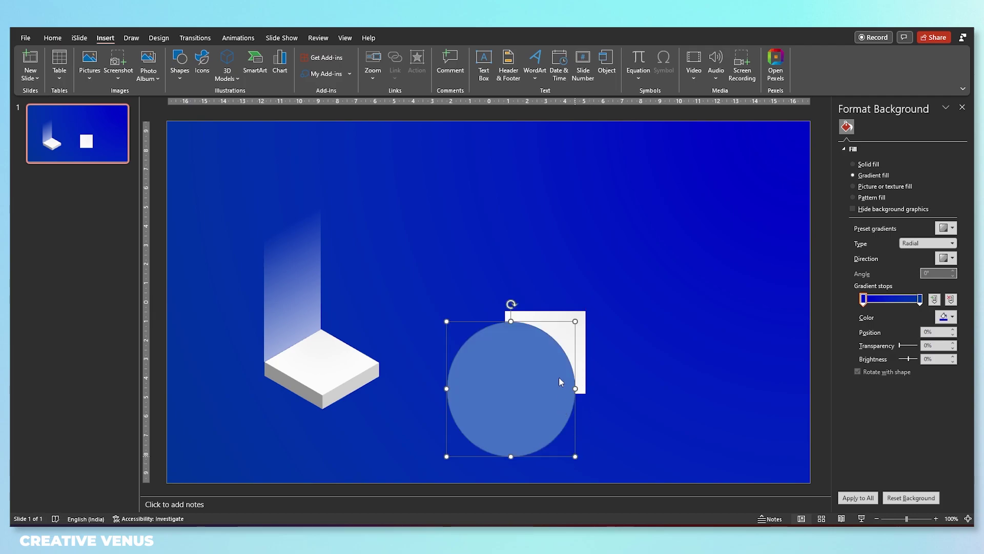
key(Escape)
Step: Subtract the circle from the white square, keeping only the curved corner piece
click(582, 315)
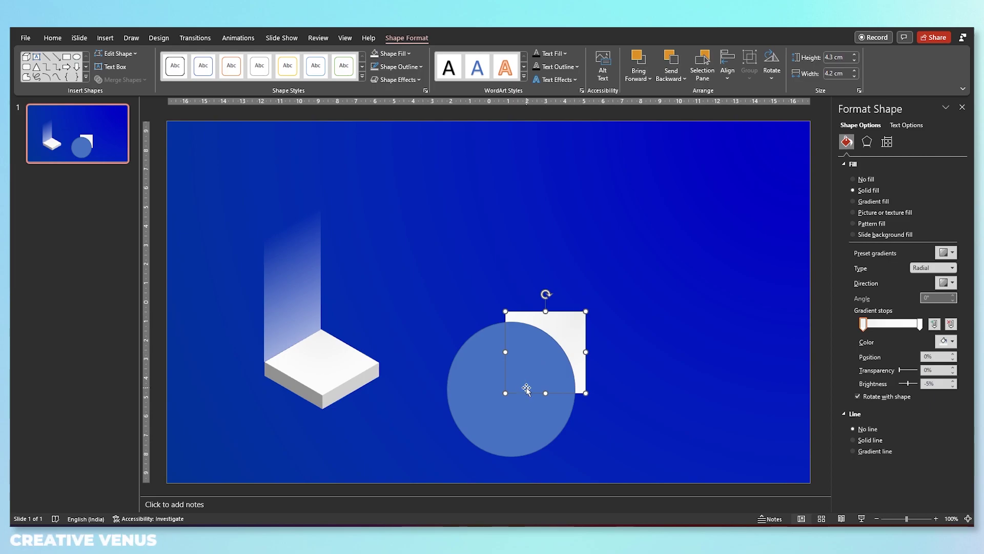
shift+click(536, 361)
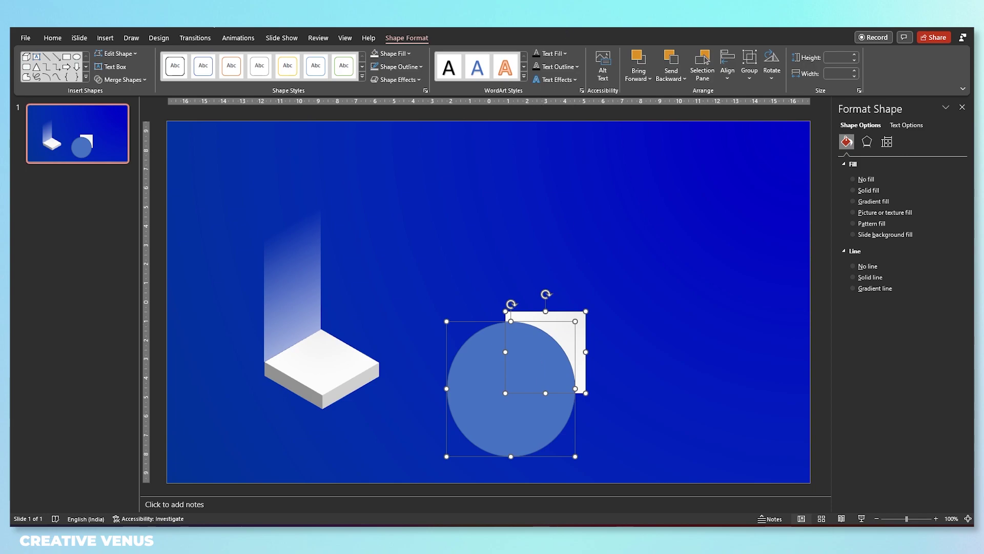
key(alt+4)
key(Escape)
key(alt+3)
click(192, 90)
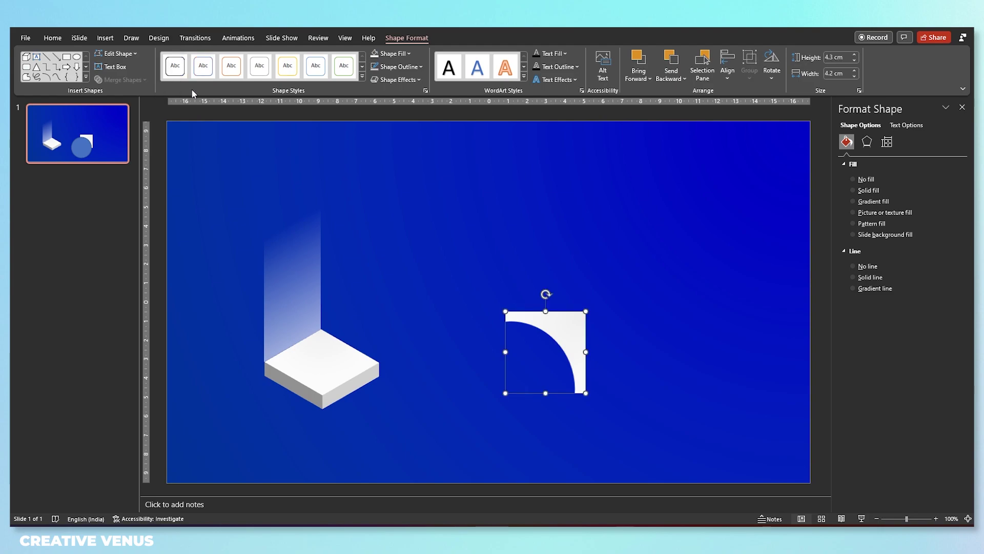
Step: Fill the curved corner piece with solid black at 82% transparency
click(868, 190)
click(950, 253)
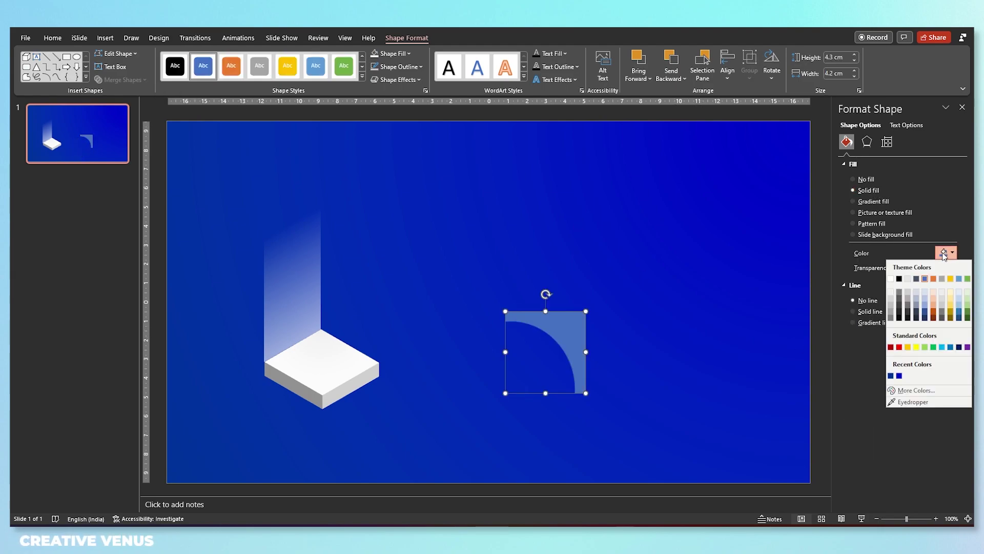
click(899, 278)
drag(894, 267, 917, 267)
Step: Apply the Isometric Top Up rotation to the curved piece and align it with the block's top face
click(866, 141)
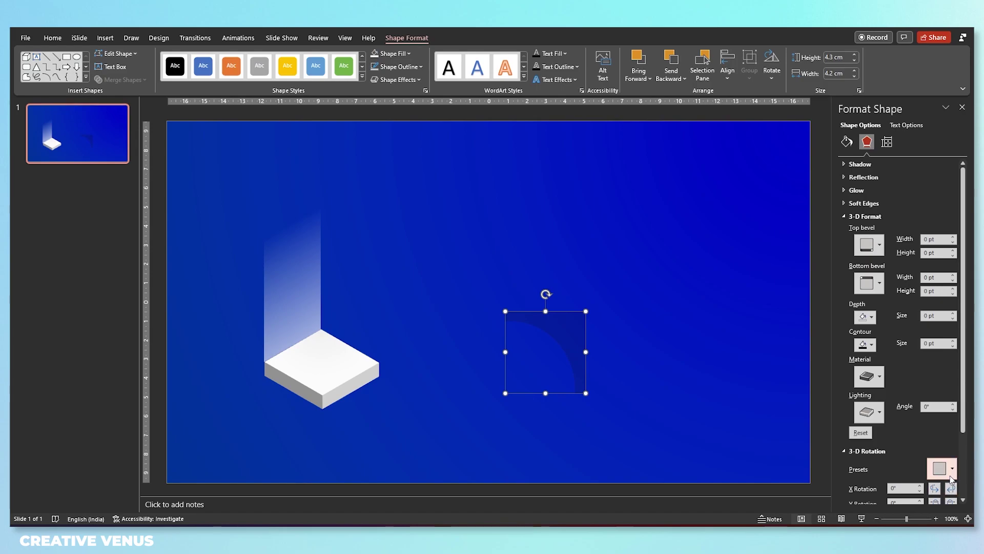
click(951, 470)
click(930, 235)
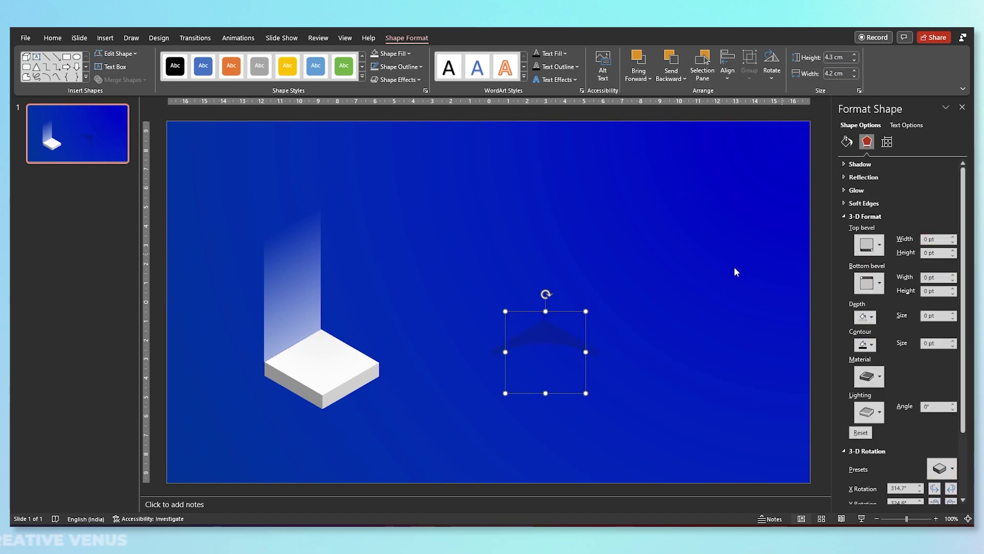
drag(549, 333, 330, 341)
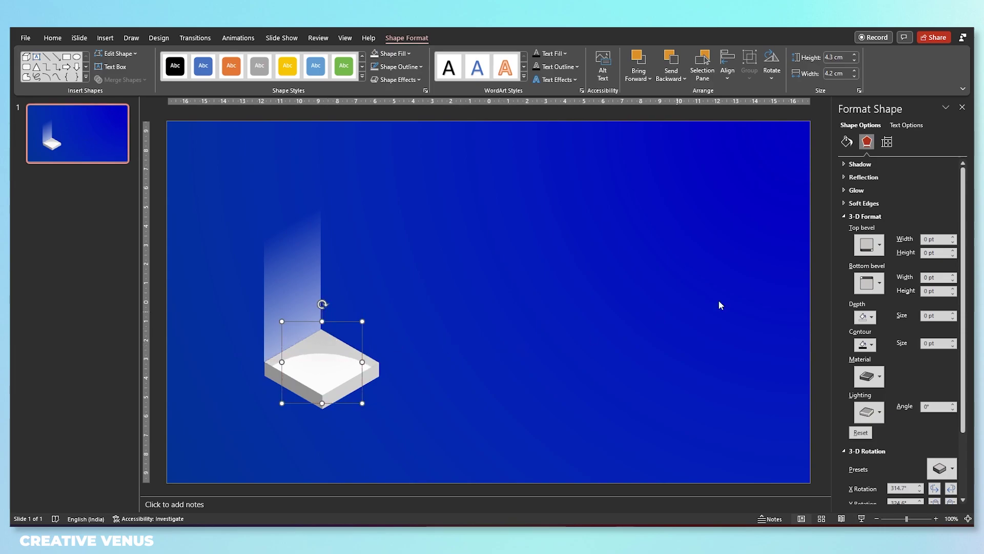
Step: Raise the curved shadow's fill transparency to about 88%
click(847, 143)
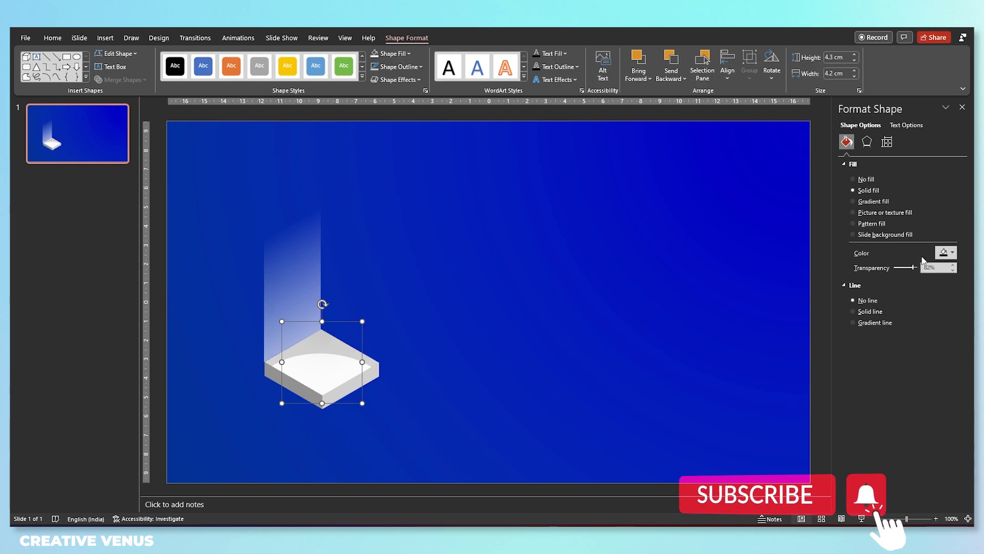
drag(912, 264, 916, 264)
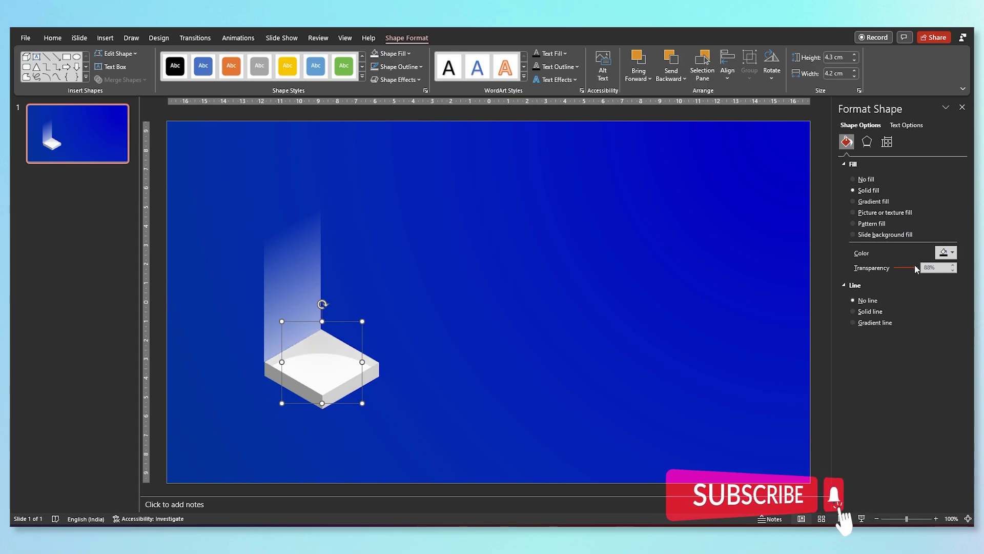
click(637, 330)
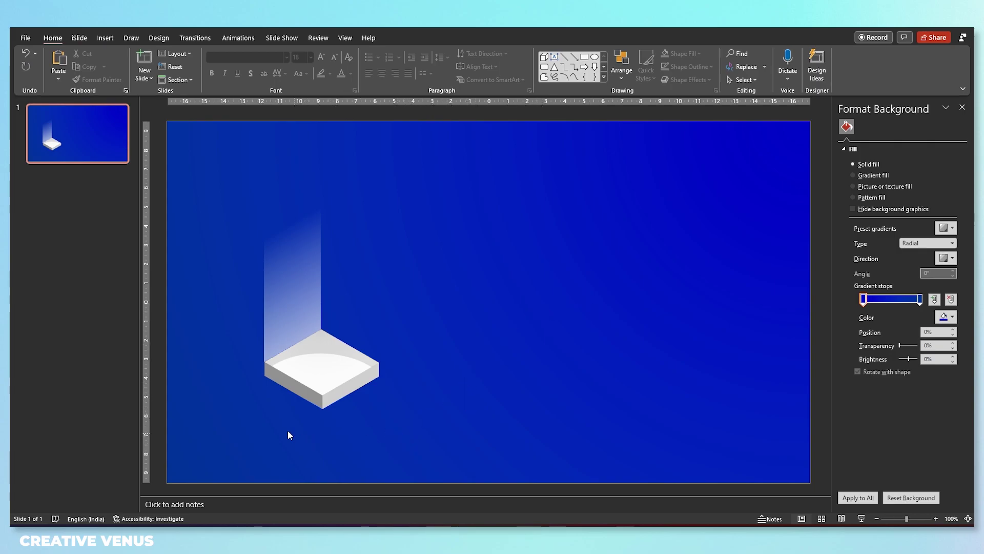
Step: Shorten the transparent wall to 6.63 cm high, keeping its lower edge on the block
click(289, 278)
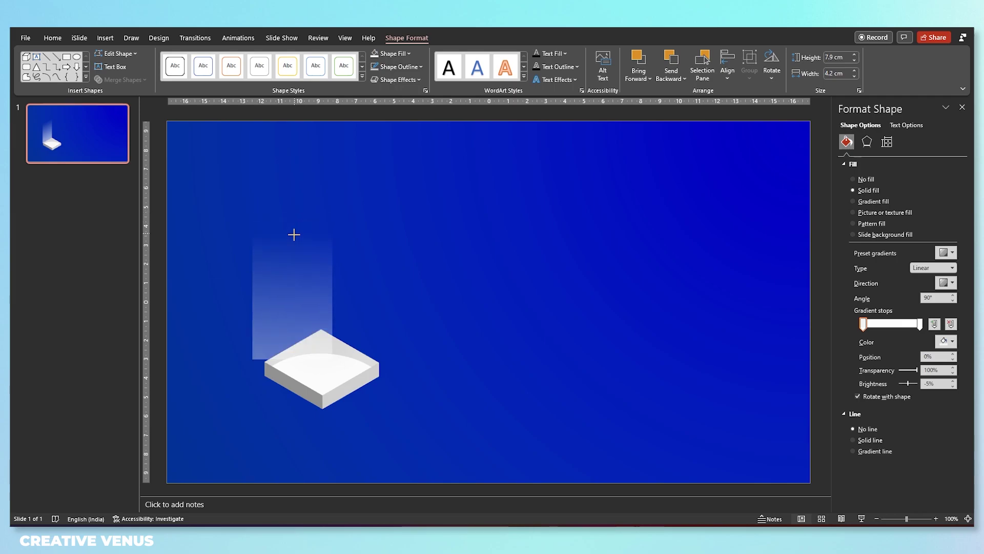
drag(293, 234, 294, 231)
click(483, 314)
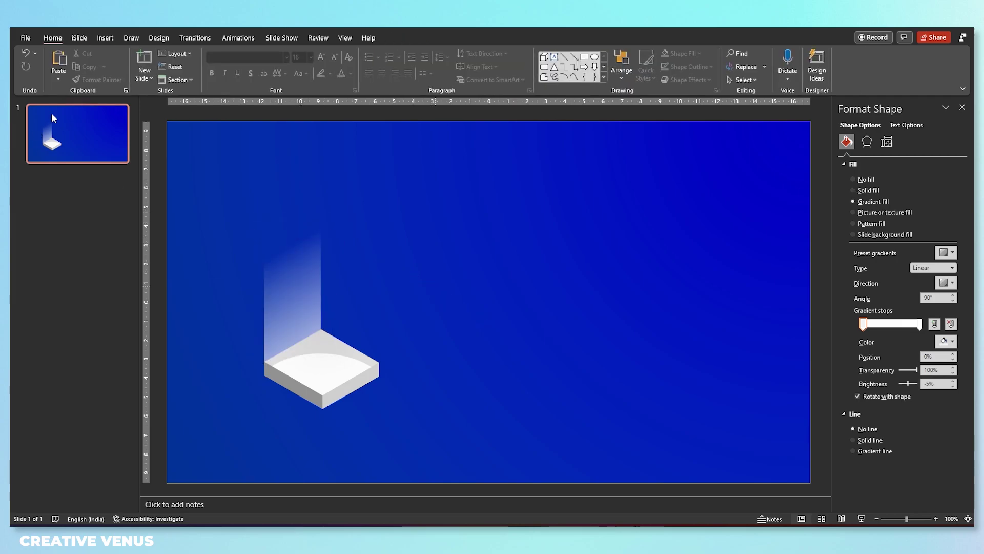
Step: Duplicate the wall as a 0.21 cm wide strip beside it and set the strip's last gradient stop to 0% transparency
click(113, 38)
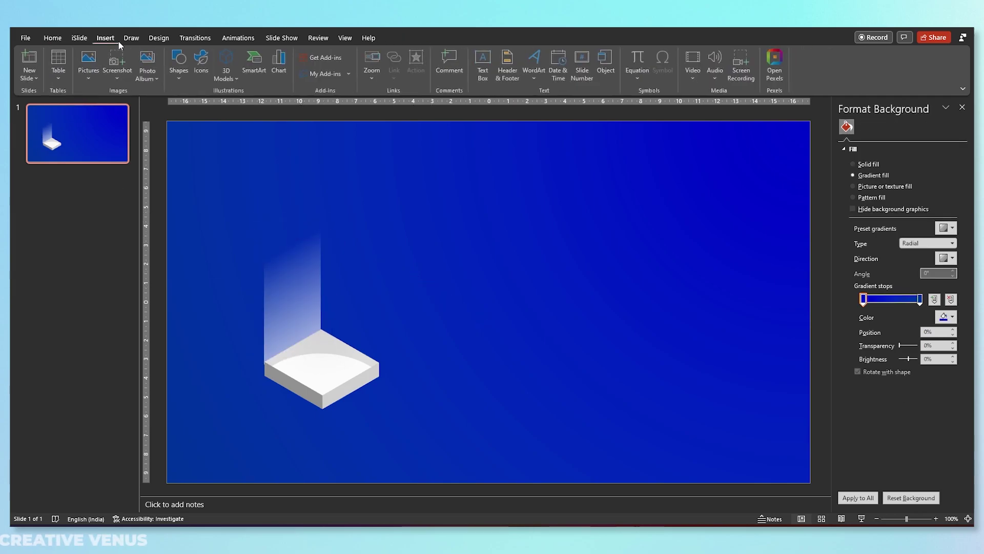
click(278, 282)
drag(278, 281, 482, 307)
drag(537, 322, 461, 334)
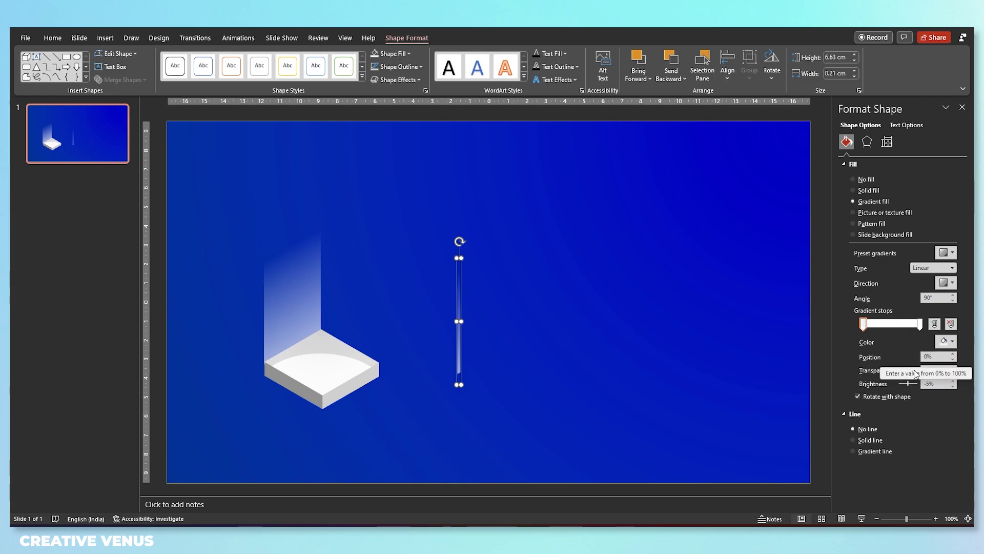
click(920, 323)
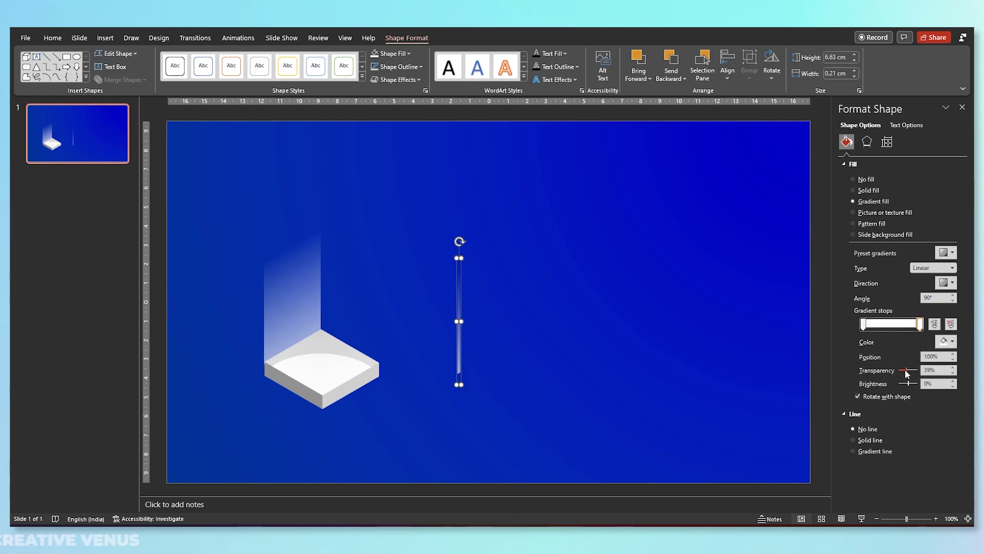
drag(905, 373, 887, 371)
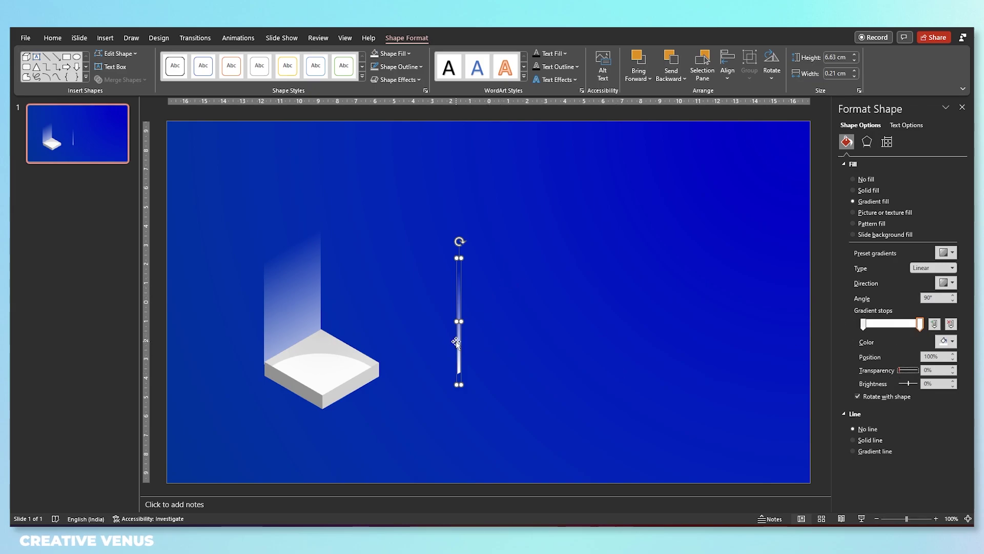
Step: Place the bright strip near the wall's left edge and send it behind the block
drag(458, 345, 274, 330)
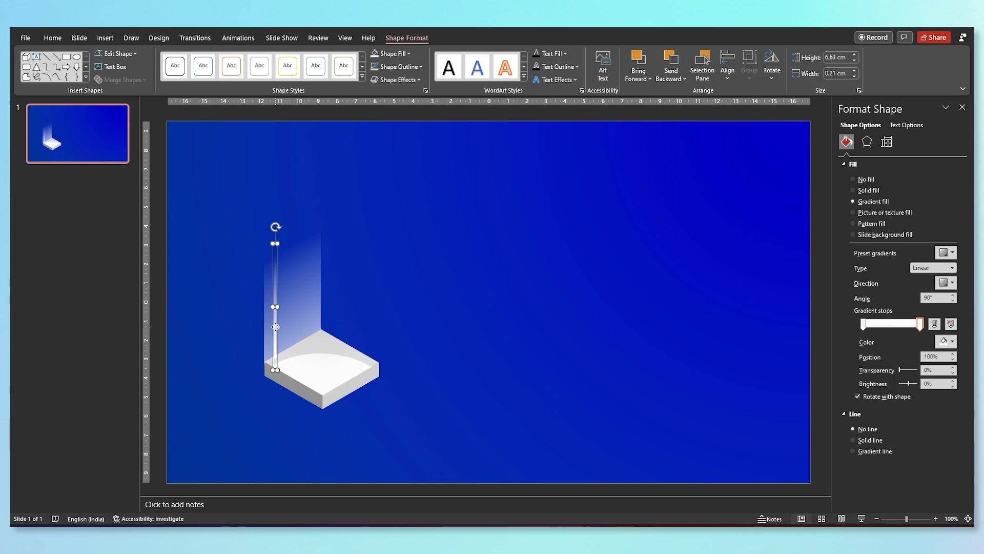
right_click(276, 328)
click(321, 170)
click(439, 335)
click(310, 289)
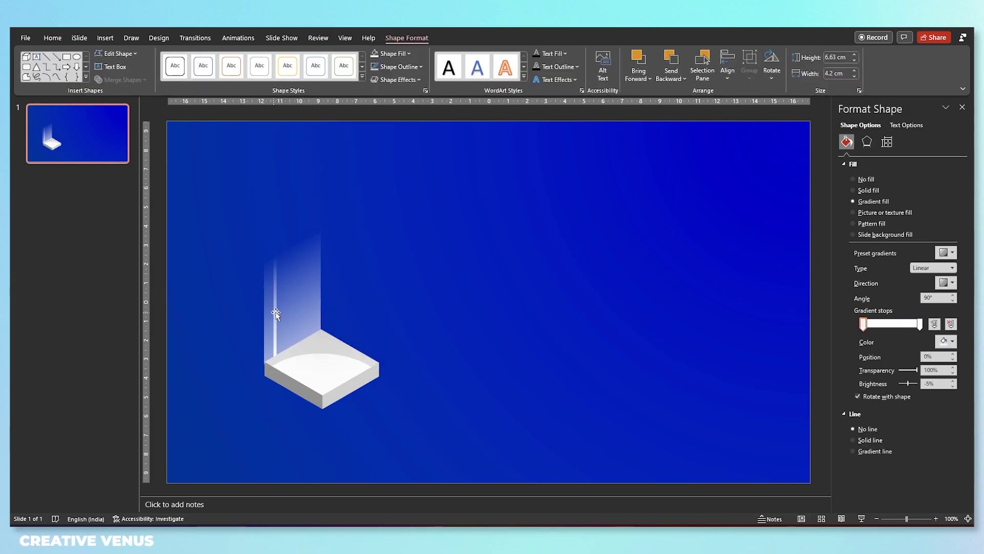
click(387, 312)
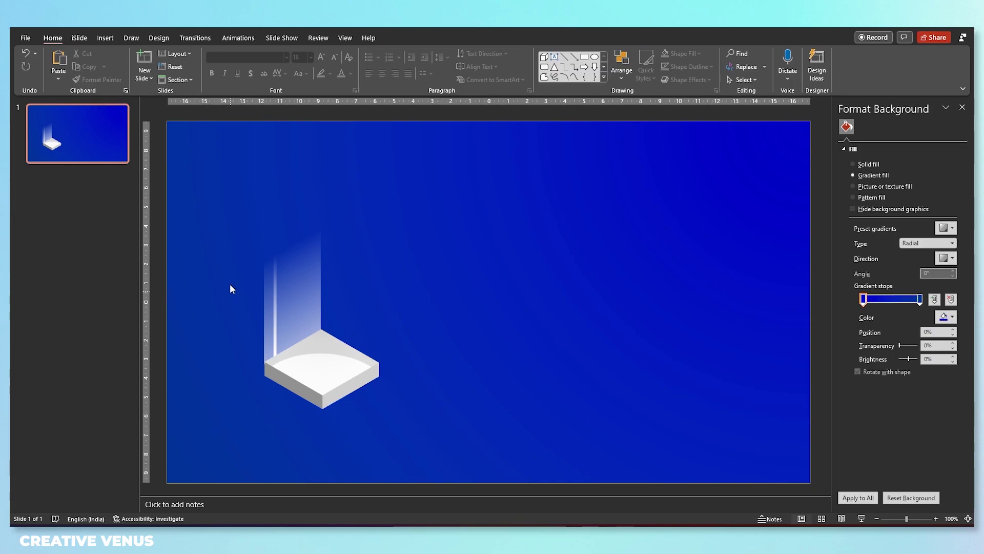
Step: Insert a text box reading "Growth" in the empty area to the right of the block
click(104, 37)
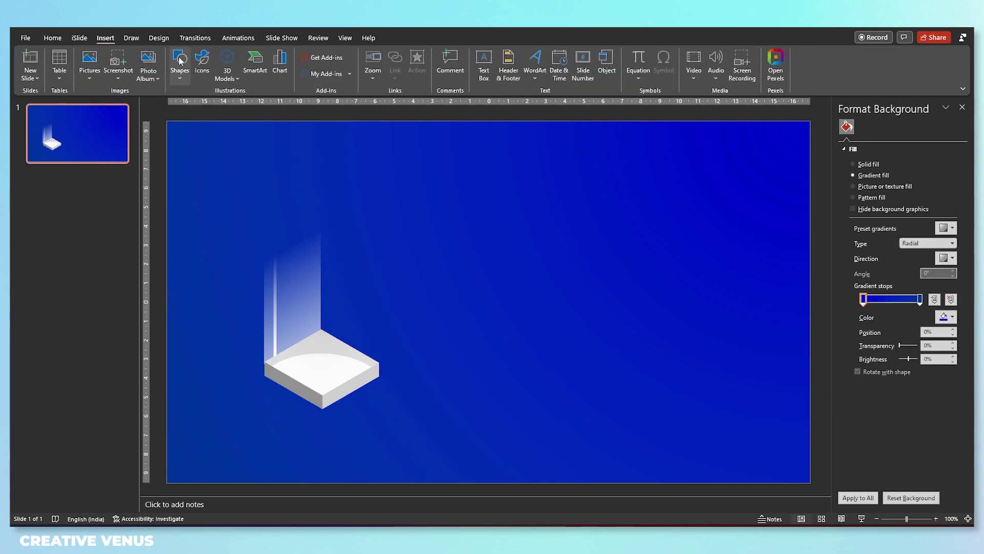
click(483, 64)
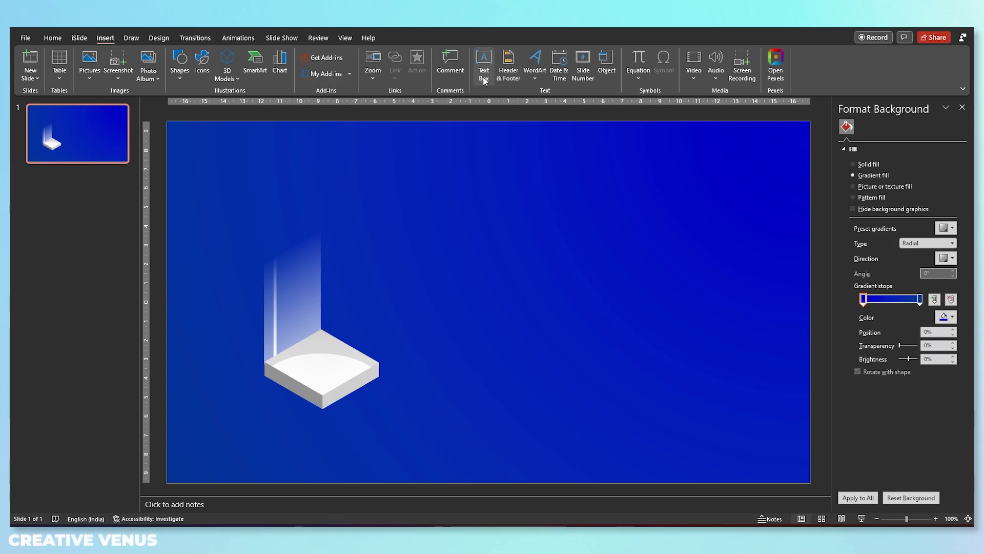
drag(491, 338, 594, 363)
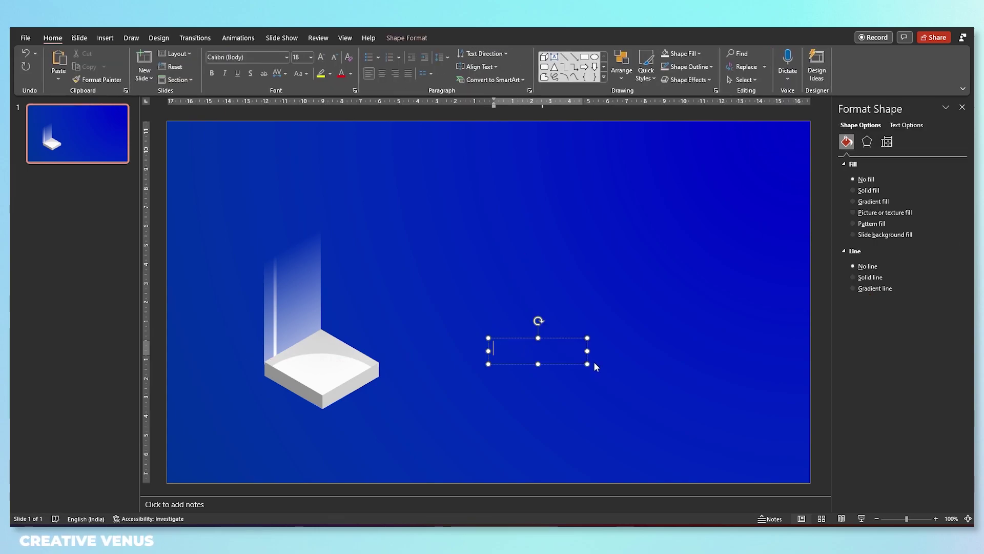
text(Growth)
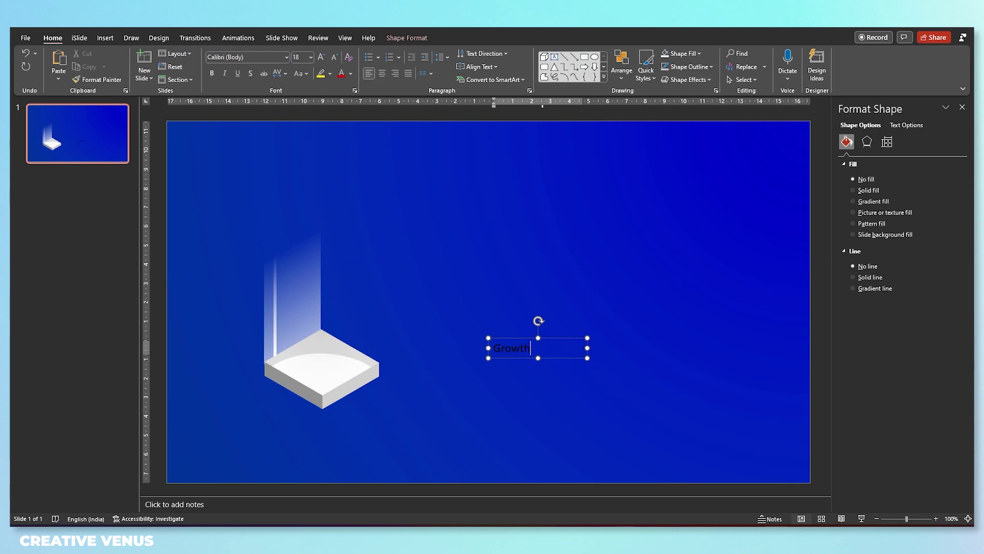
Step: Set the font of the "Growth" text to Montserrat
key(ctrl+a)
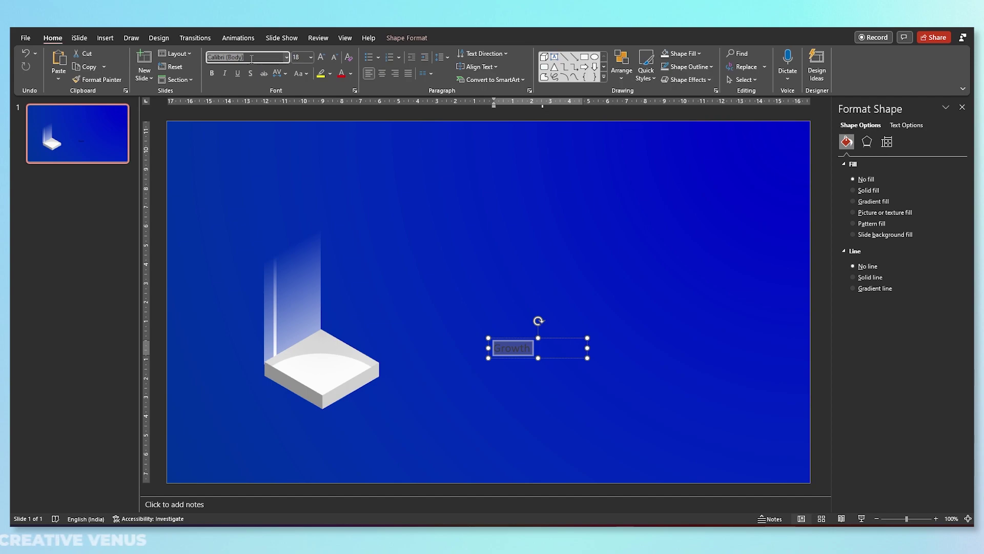
text(Montserra)
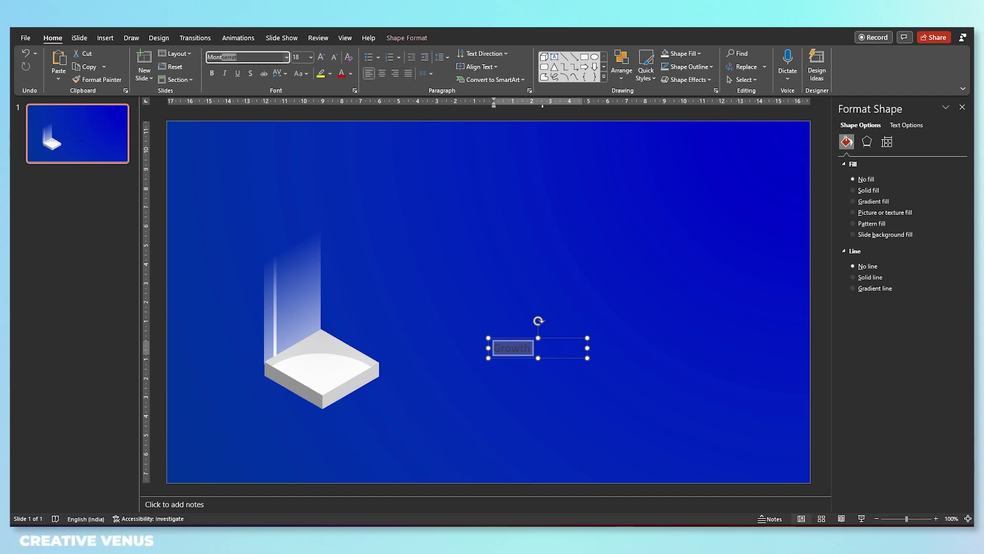
text(t)
key(Return)
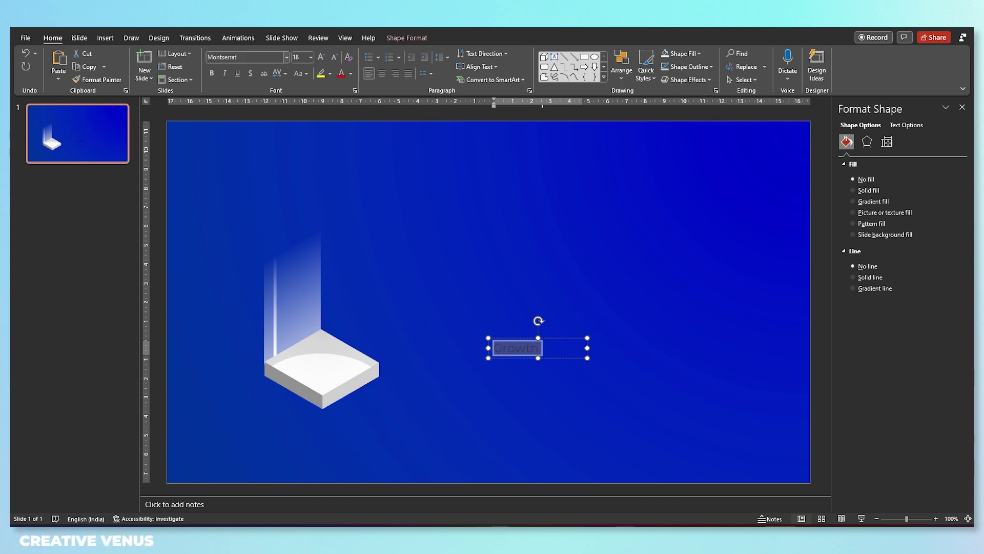
Step: Format the "Growth" text as centered, bold and 11 pt, and narrow its text box around the word
click(382, 73)
drag(584, 347, 539, 346)
click(336, 58)
click(336, 57)
click(336, 58)
click(336, 57)
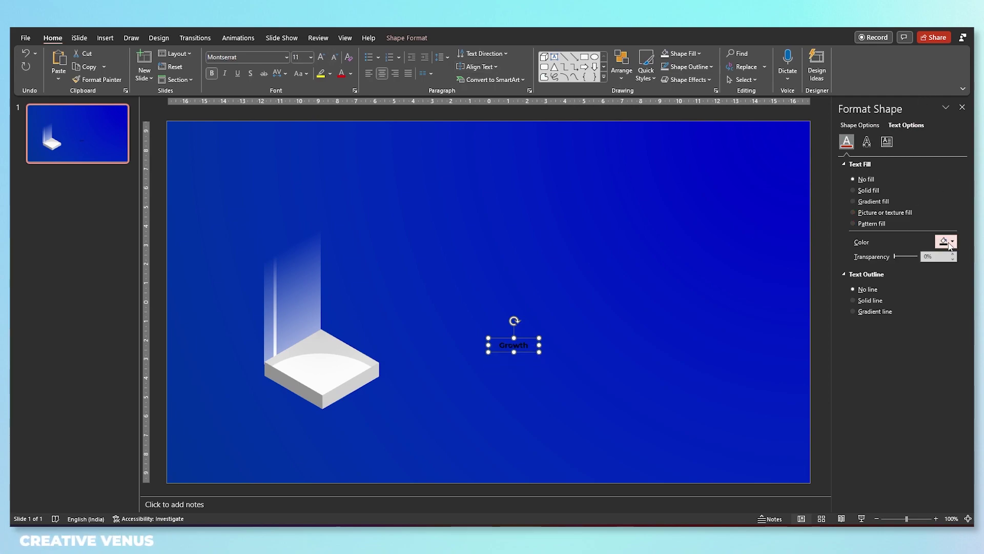
Step: Color the "Growth" text with the recent dark blue and apply the Isometric Right Up 3-D rotation to it
click(949, 242)
click(891, 364)
click(867, 141)
scroll(902, 400, down, 1)
scroll(902, 401, down, 1)
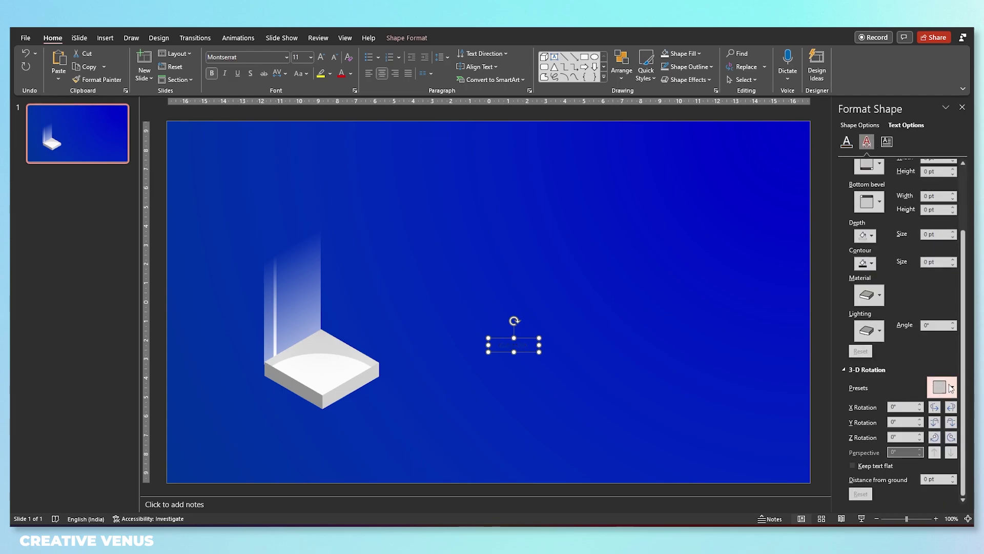
click(942, 387)
click(904, 154)
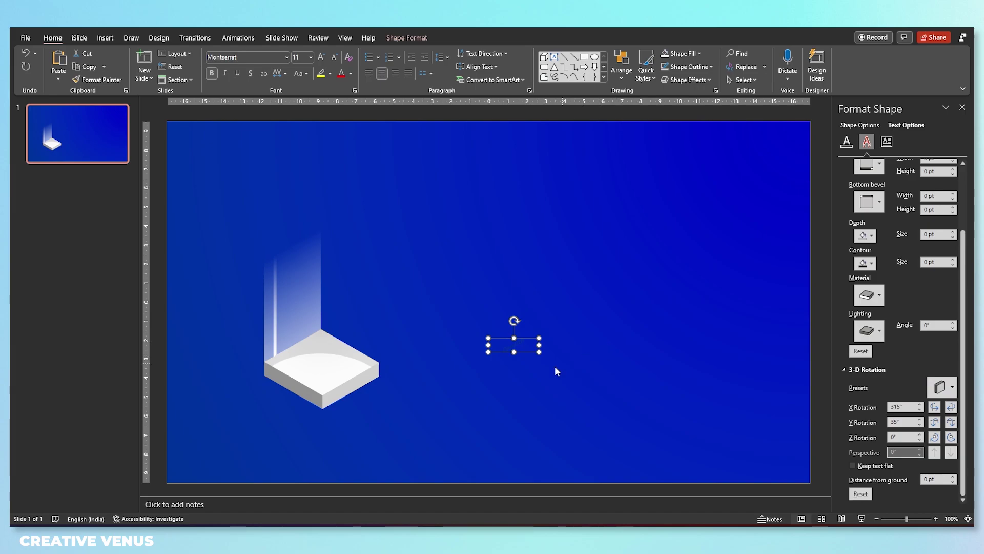
Step: Place the "Growth" text on the block's right front face and duplicate it onto the block's top face
drag(528, 348, 368, 391)
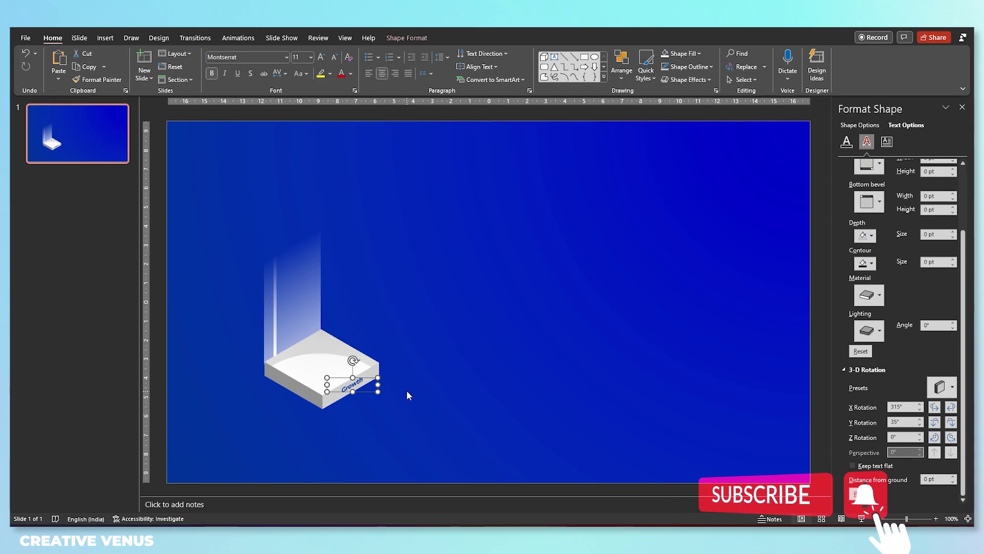
click(420, 373)
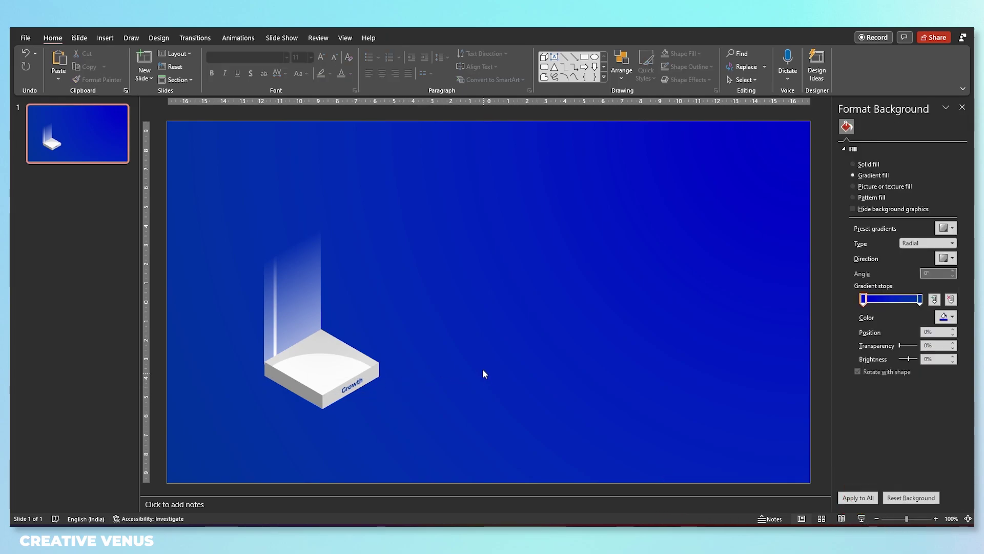
click(355, 385)
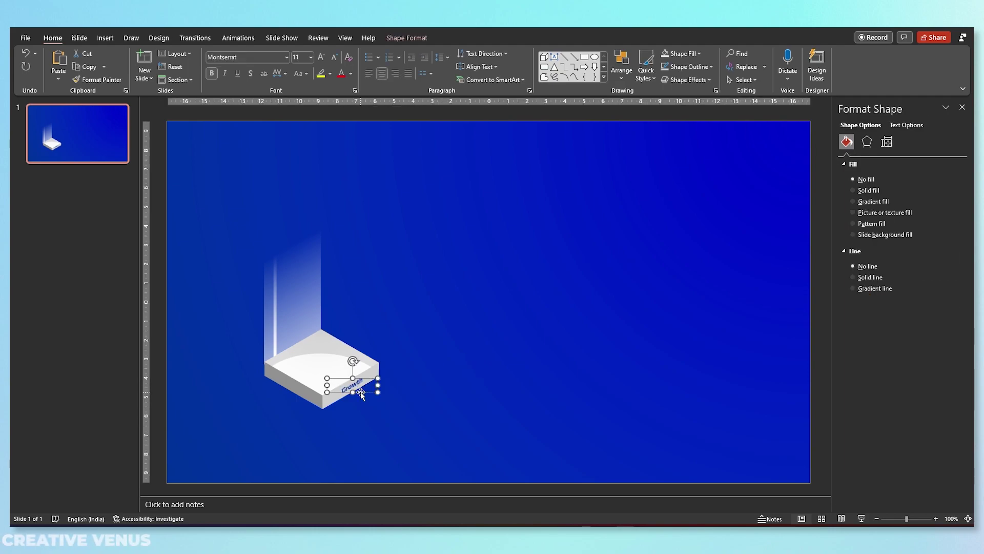
drag(365, 391, 343, 371)
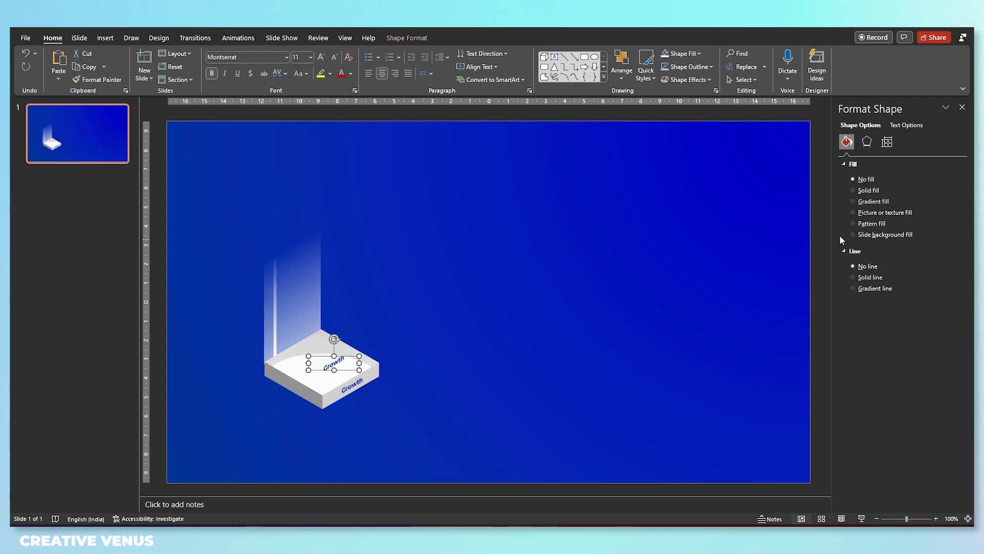
Step: Apply the Isometric Left Down 3-D rotation to the copied text and change its wording to "01"
click(867, 142)
click(941, 468)
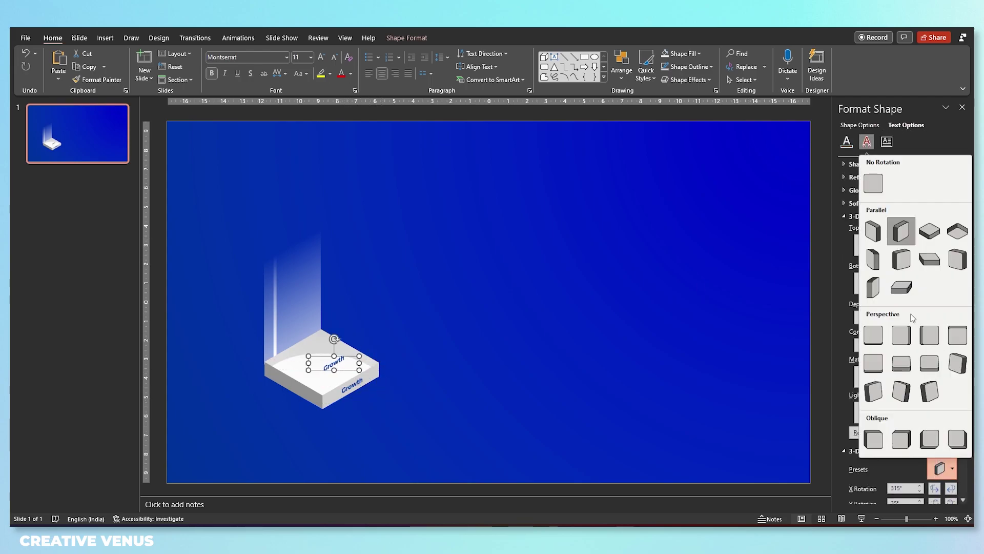
click(873, 232)
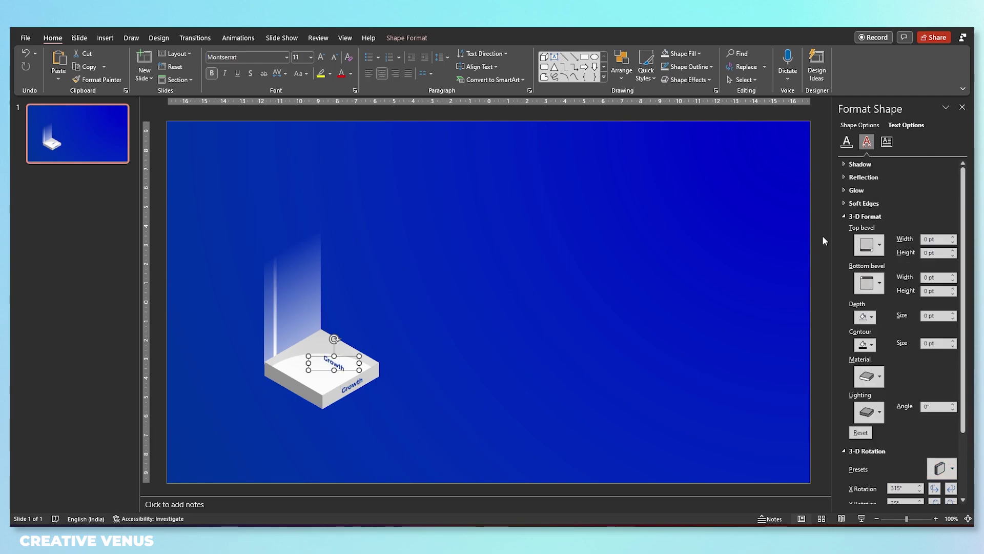
double_click(346, 360)
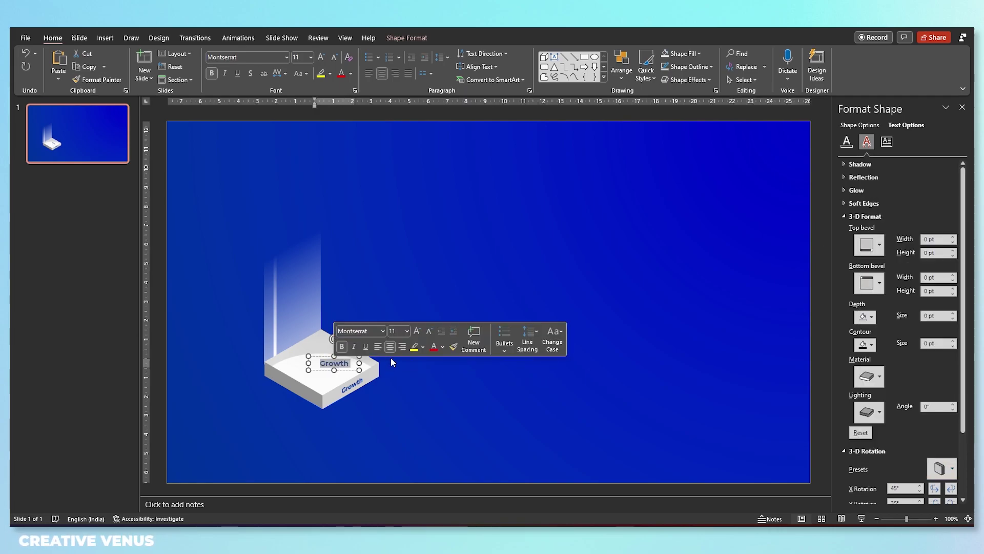
text(01)
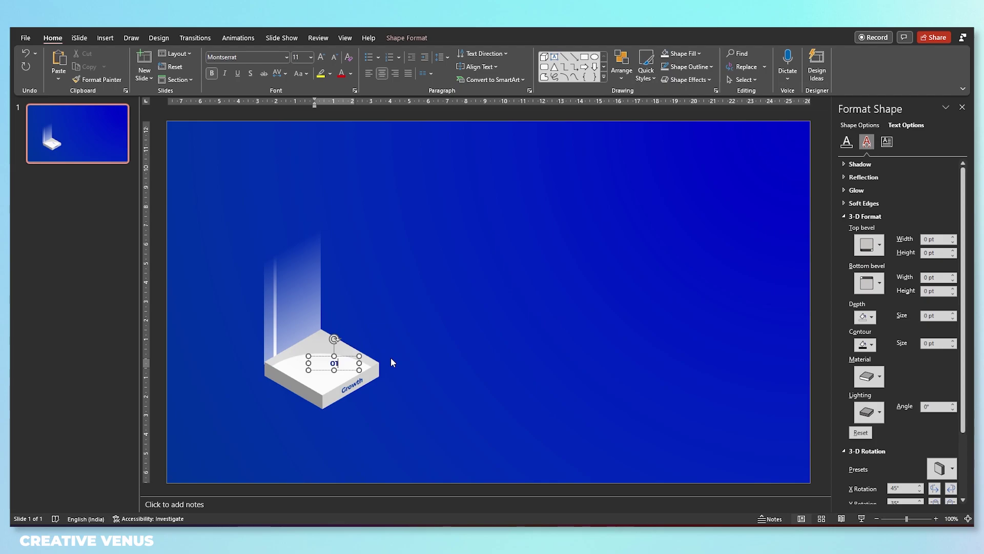
key(Escape)
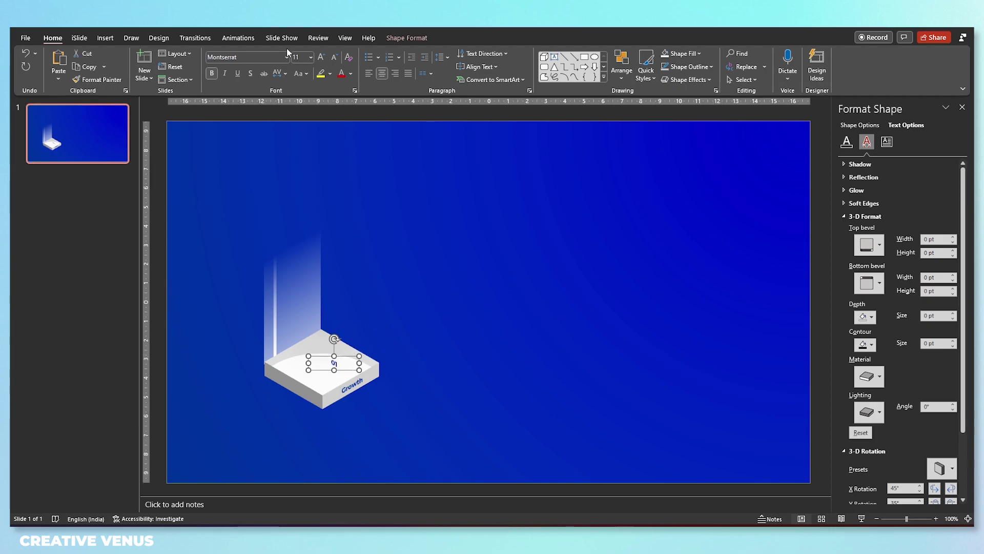
Step: Enlarge the "01" text to 16 pt and move it onto the block's left front face
click(320, 56)
click(320, 57)
click(320, 57)
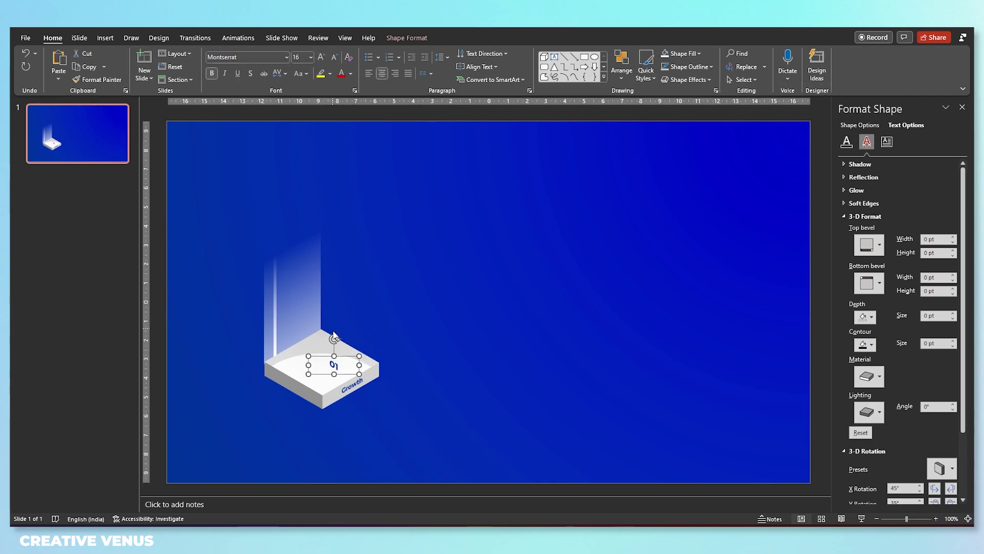
drag(343, 358, 321, 390)
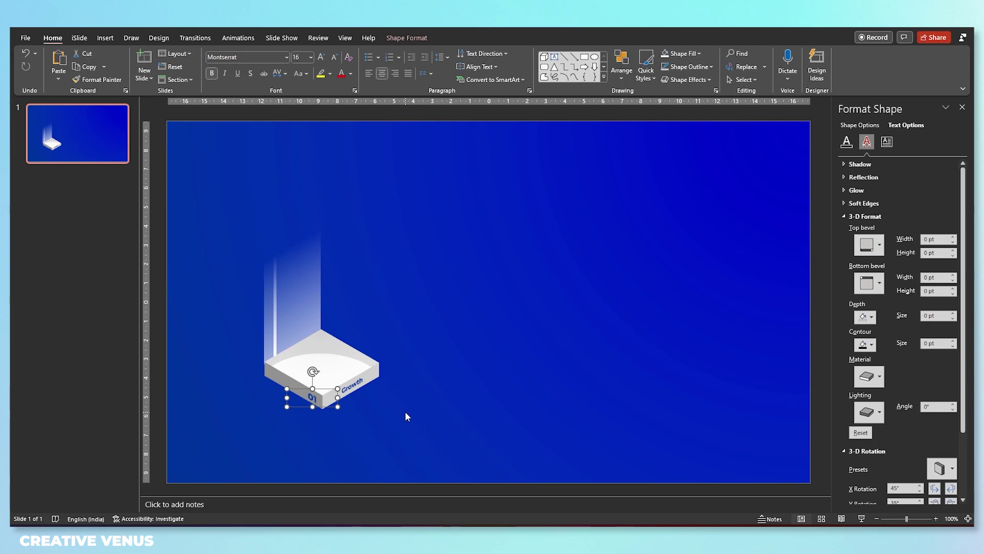
click(437, 415)
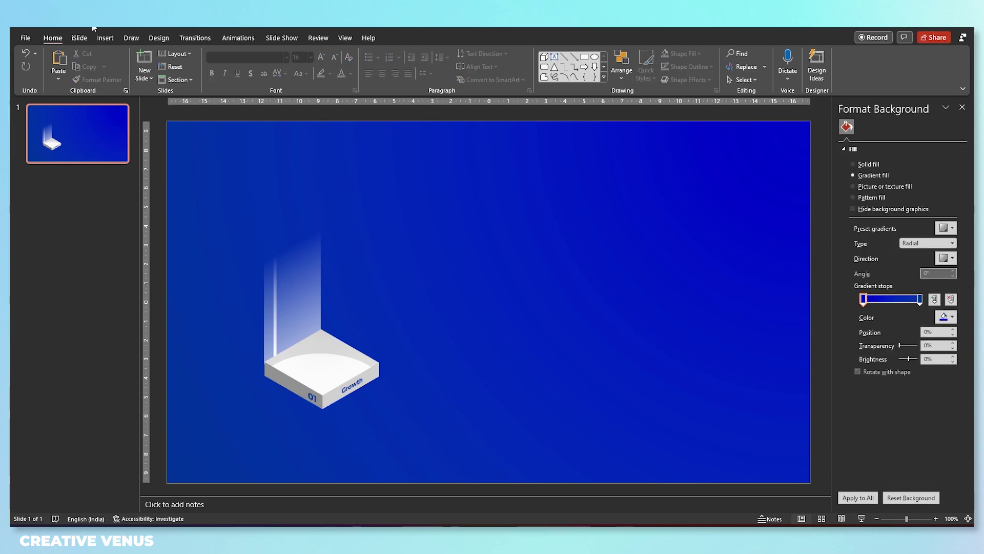
Step: Duplicate the "Growth" text and place the copy on the block's white top face
click(104, 38)
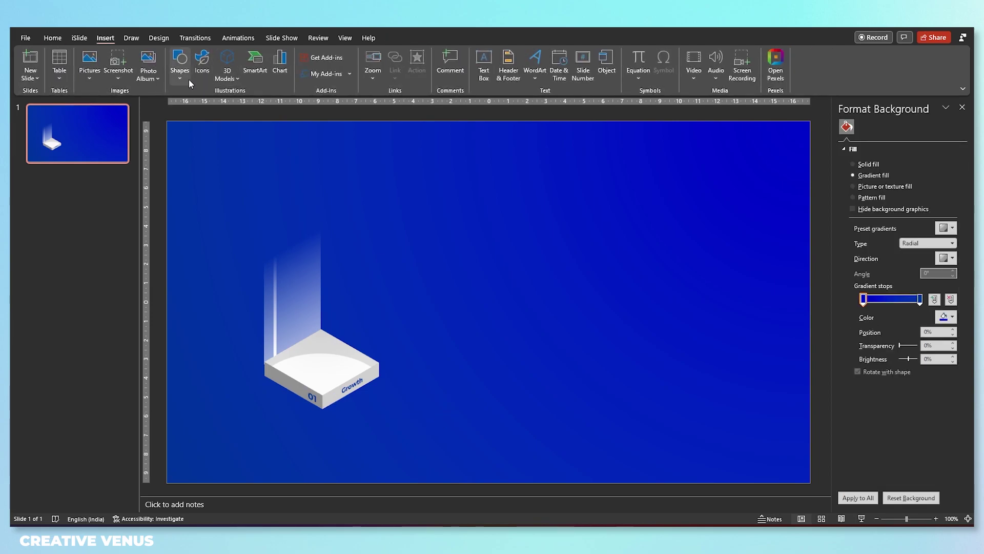
click(350, 385)
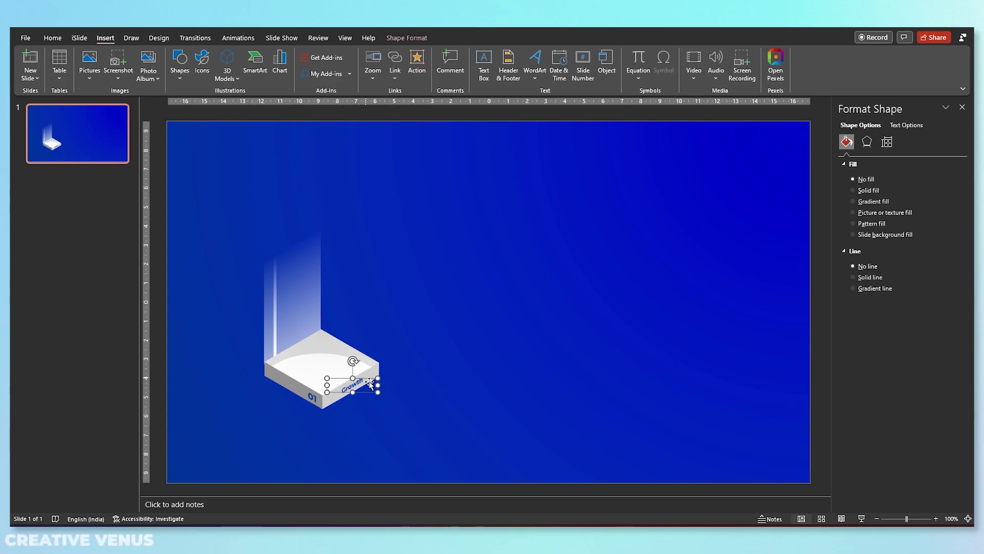
key(ctrl+d)
drag(370, 383, 491, 306)
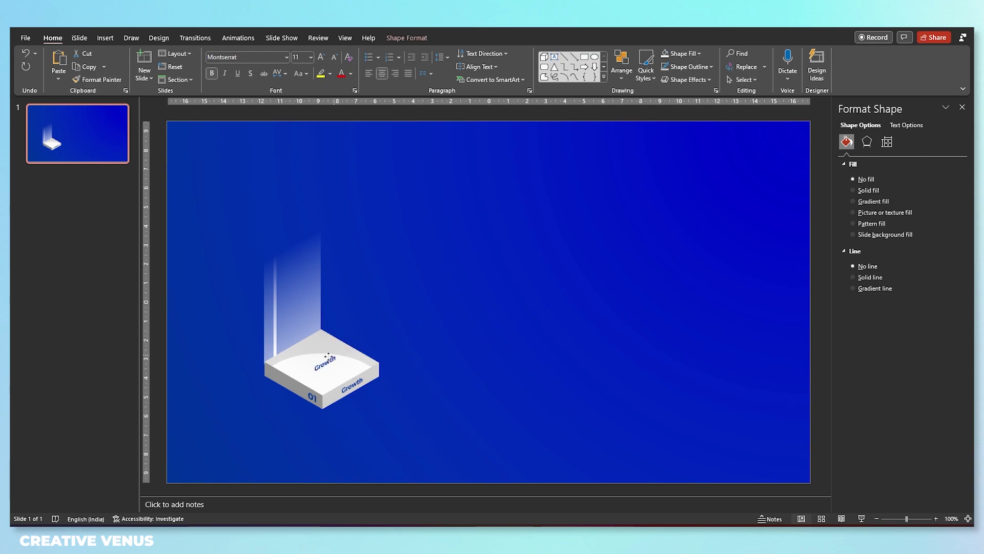
drag(328, 355, 323, 358)
Step: Apply the Isometric Bottom Down 3-D rotation to the text on the top face and replace its wording with "35%"
click(866, 144)
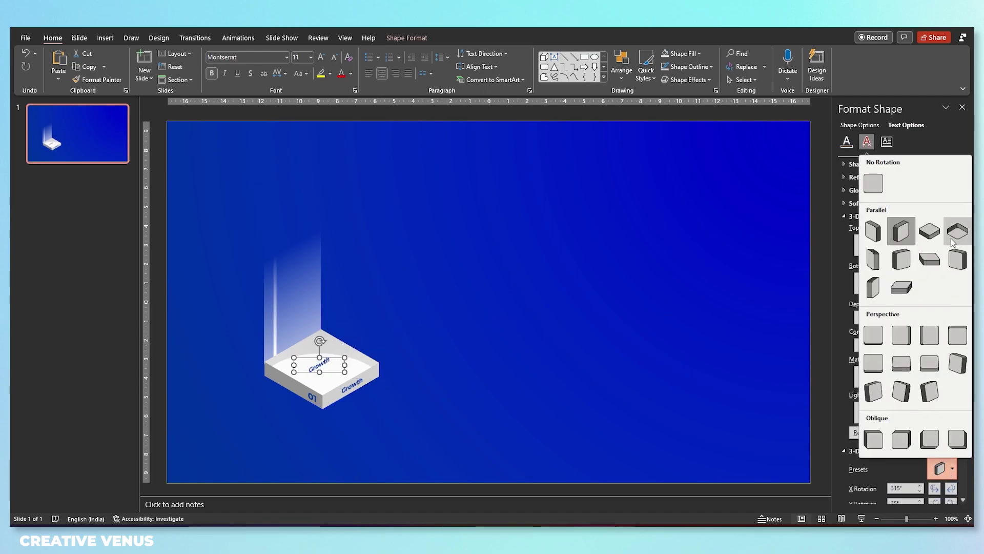
click(924, 236)
click(941, 468)
click(964, 241)
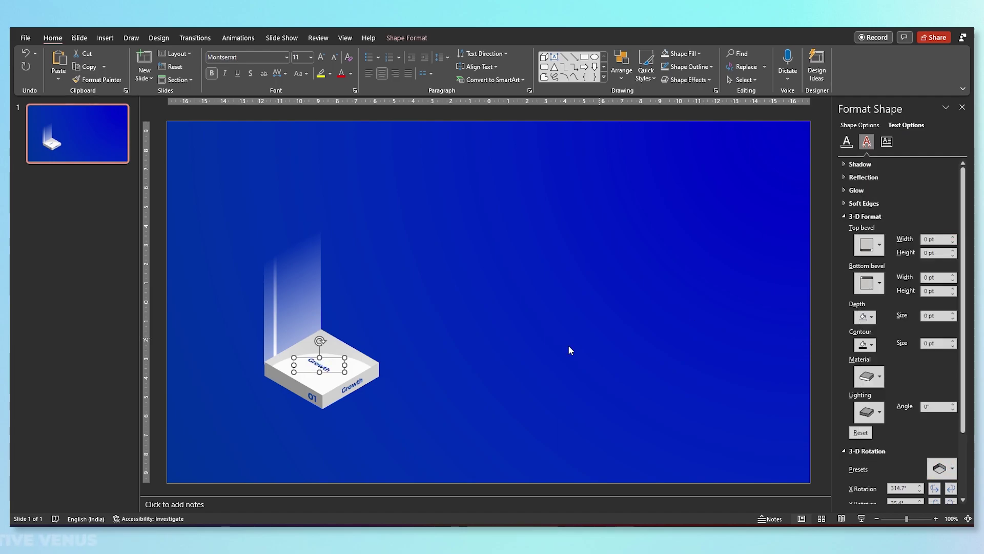
double_click(321, 363)
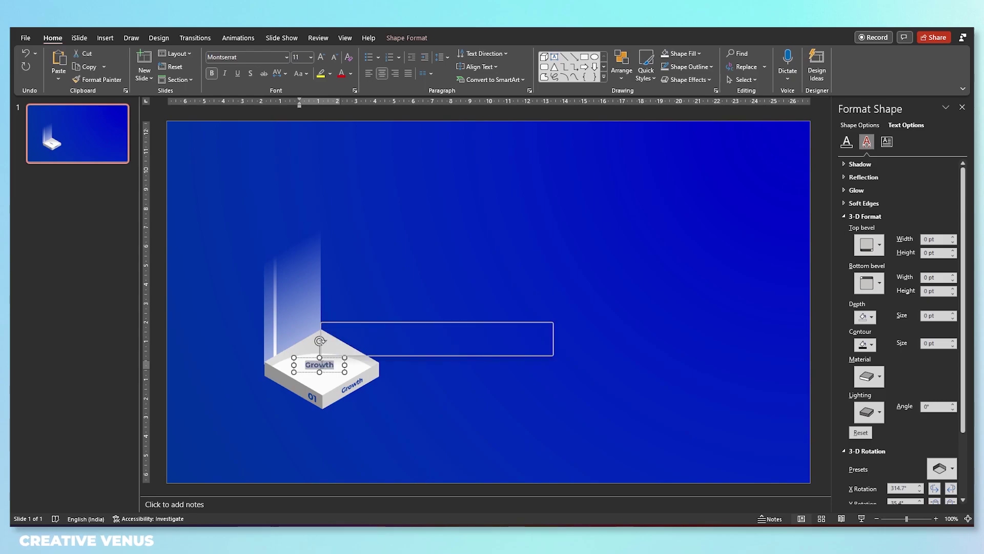
text(35)
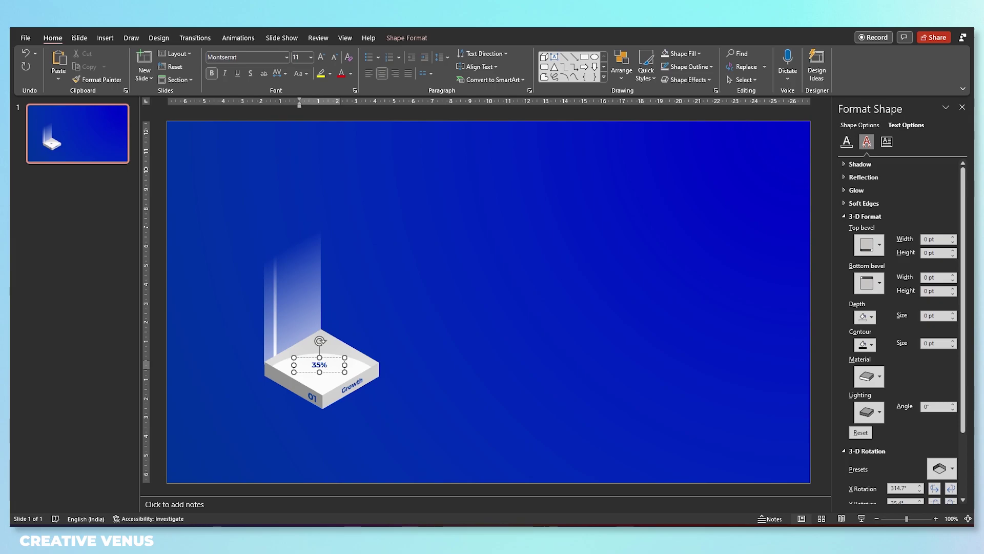
Step: Enlarge only the digits "35" of the percentage text to 32 pt
key(shift+Left)
key(shift+Left)
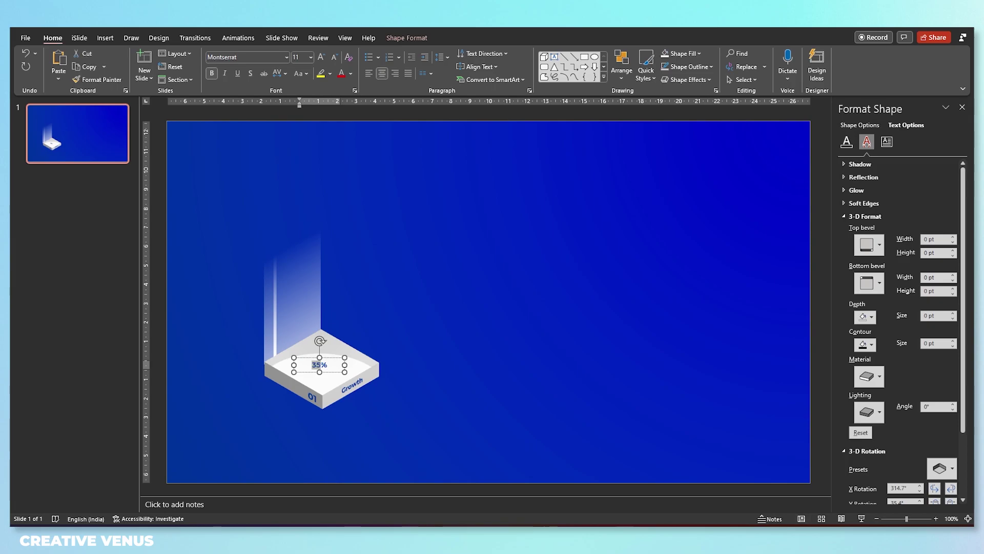
click(322, 57)
click(322, 58)
click(322, 57)
click(322, 57)
click(322, 57)
click(321, 57)
click(322, 57)
click(321, 57)
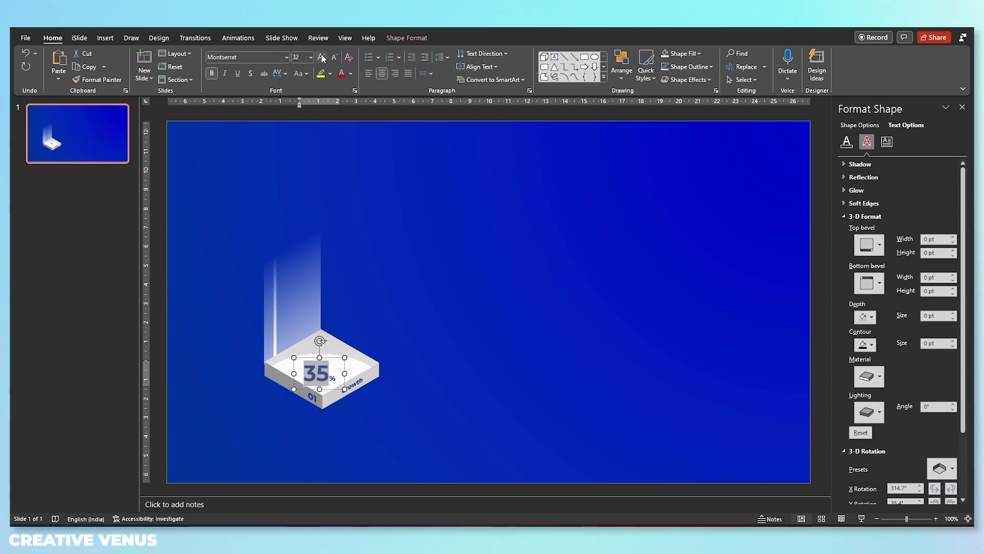
Step: Enlarge the percent sign after "35" to 24 pt
double_click(333, 378)
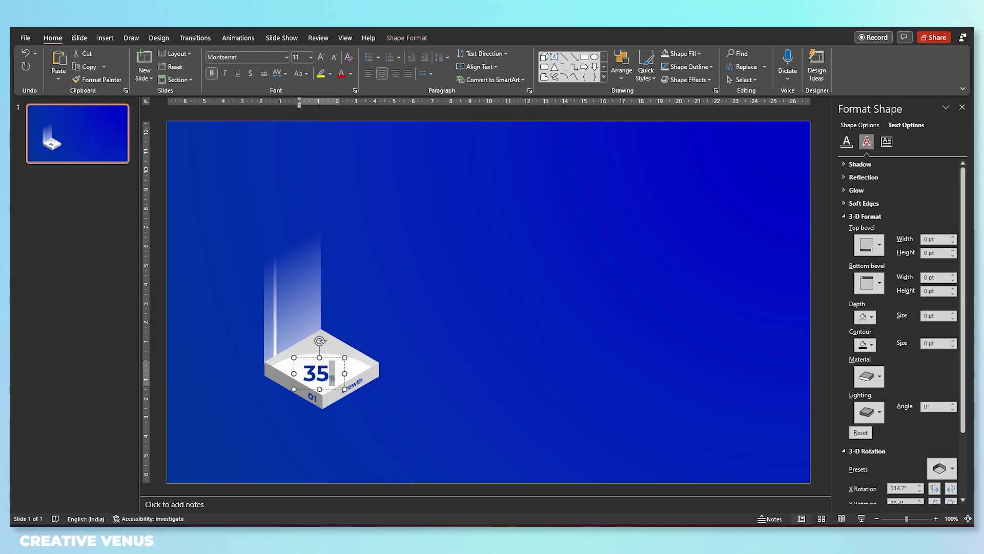
click(322, 57)
click(322, 57)
click(322, 57)
click(322, 57)
click(321, 57)
click(322, 57)
click(435, 428)
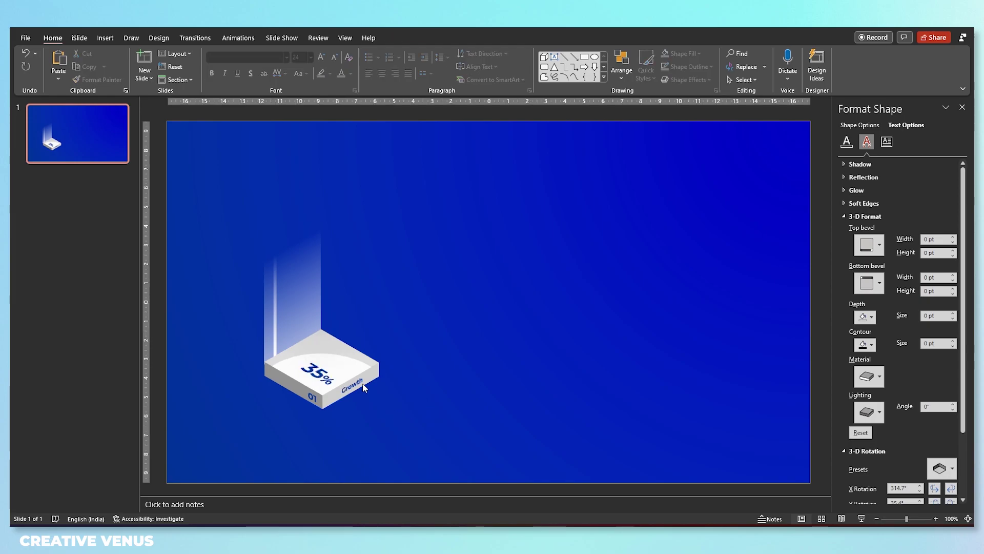
Step: Center the "35%" text on the block's top face and set its text fill transparency to 75%
click(326, 367)
drag(331, 356, 335, 349)
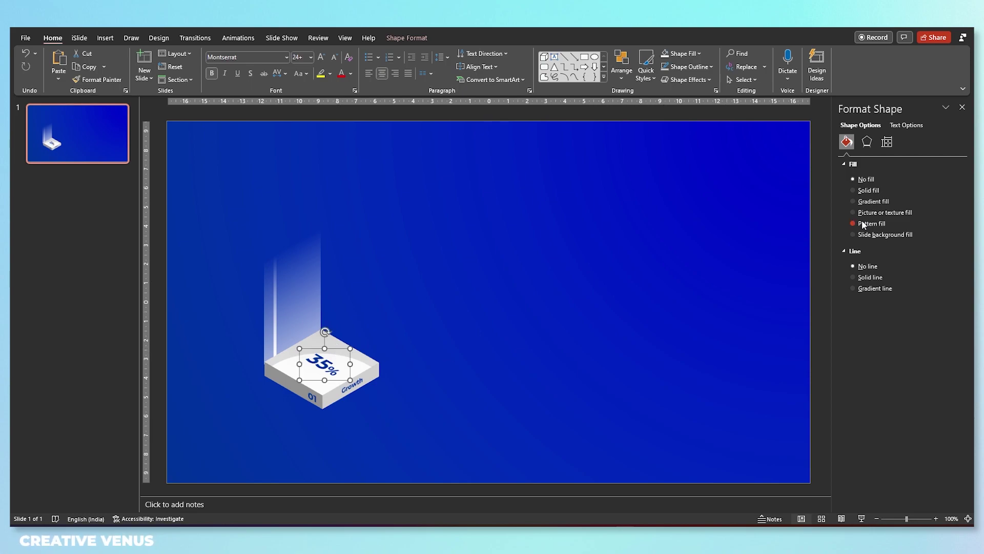
click(898, 126)
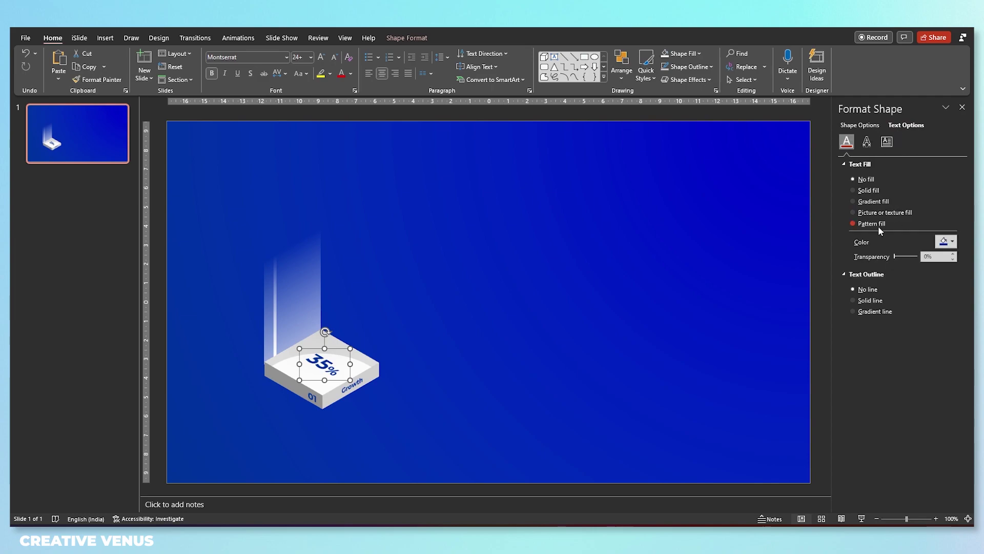
drag(894, 256, 913, 256)
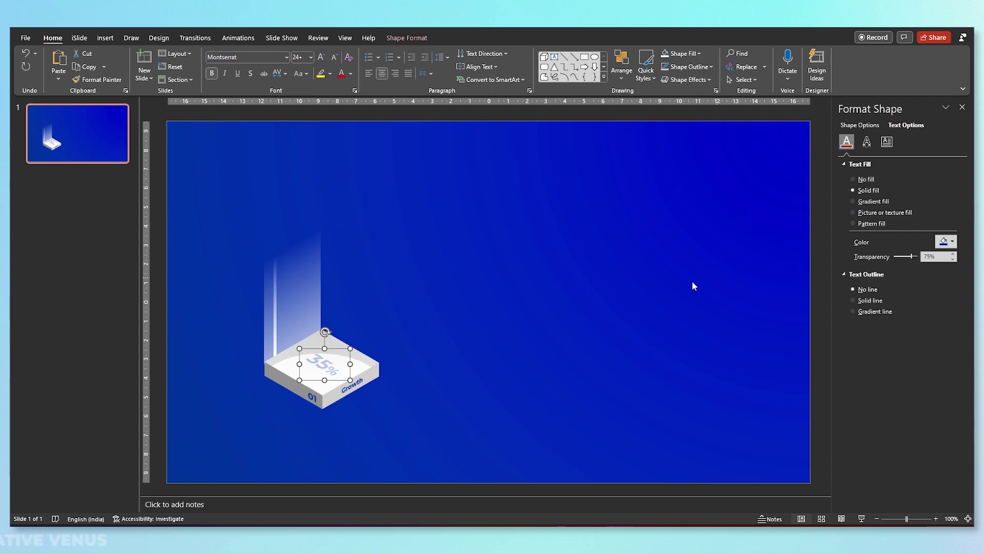
Step: Duplicate the faded "35%" text just above the original and set the copy's text fill transparency to 0%
click(483, 334)
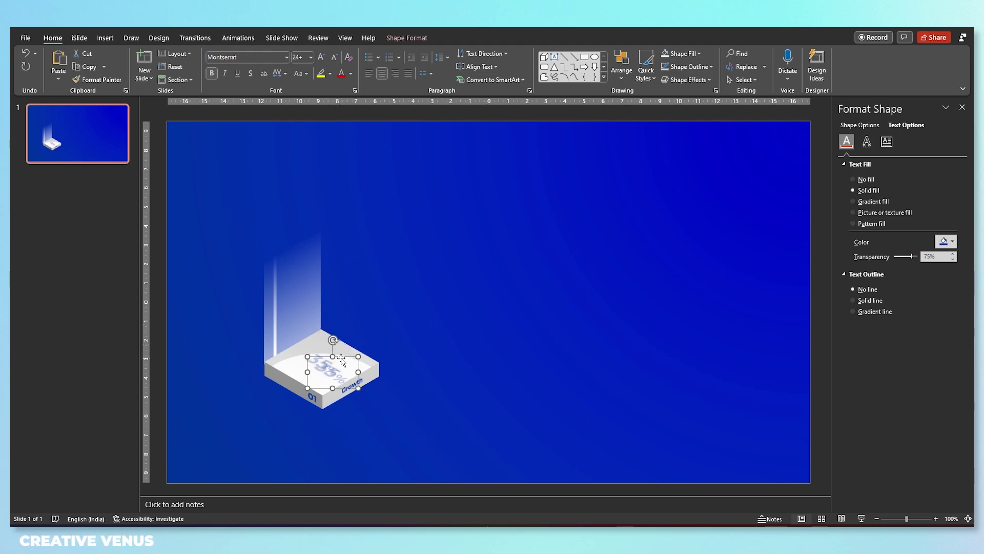
drag(335, 349, 334, 348)
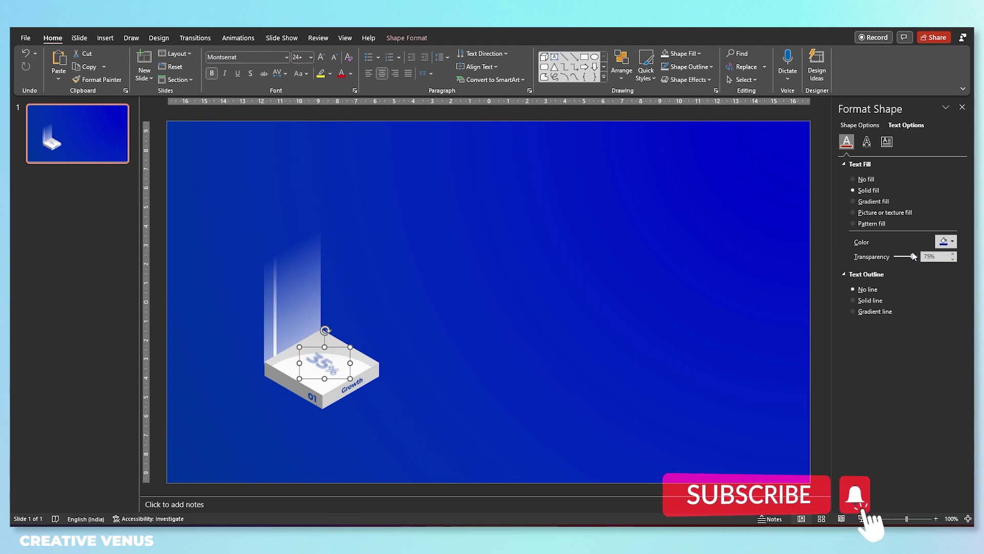
drag(913, 255, 894, 256)
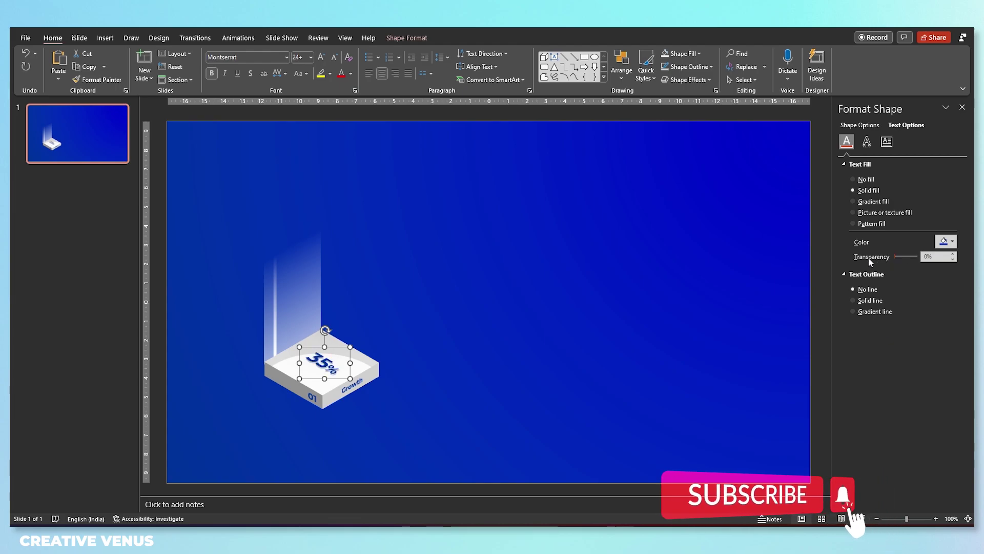
Step: Color the opaque "35%" copy with the brighter blue from the recent colors
click(948, 241)
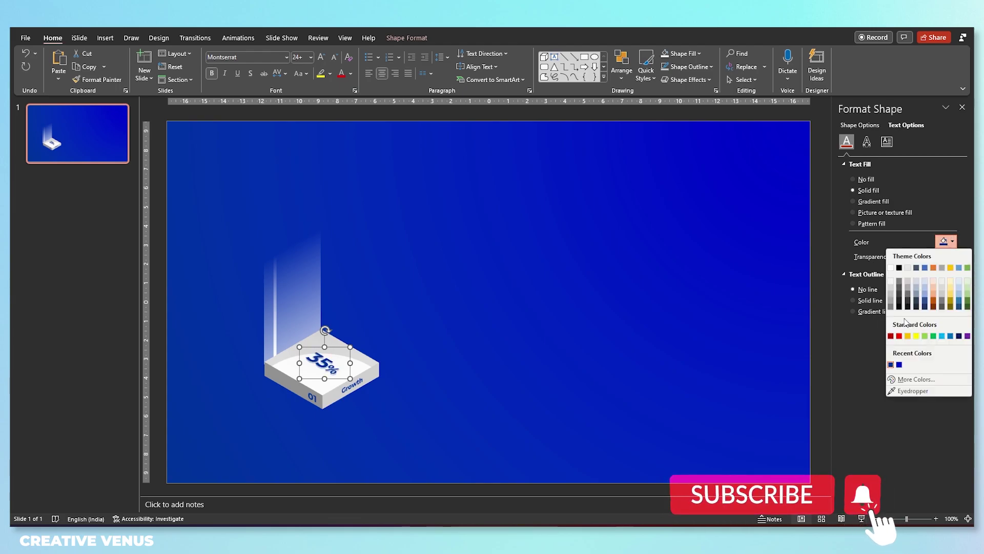
click(899, 365)
click(510, 375)
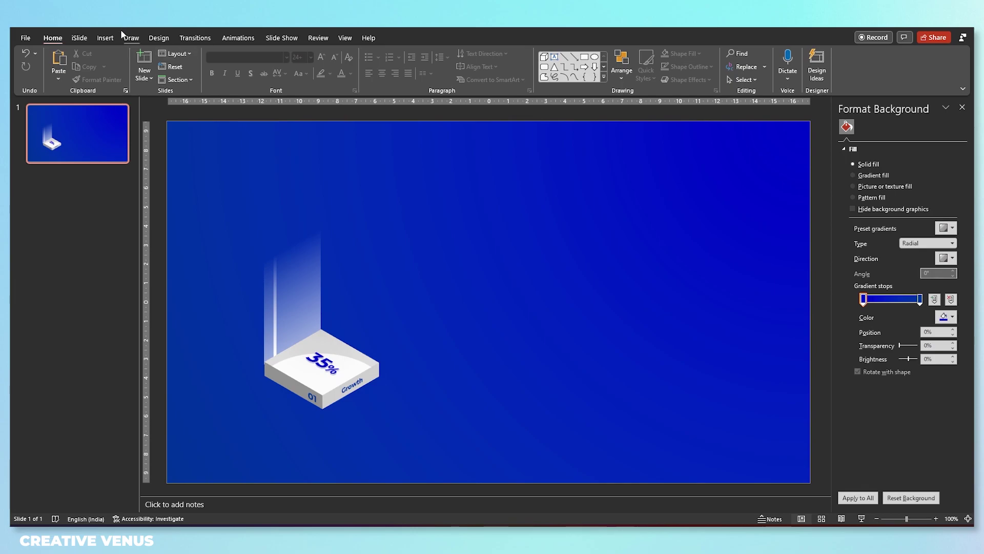
Step: Open the stock icon library for inserting an icon on the slide
click(105, 38)
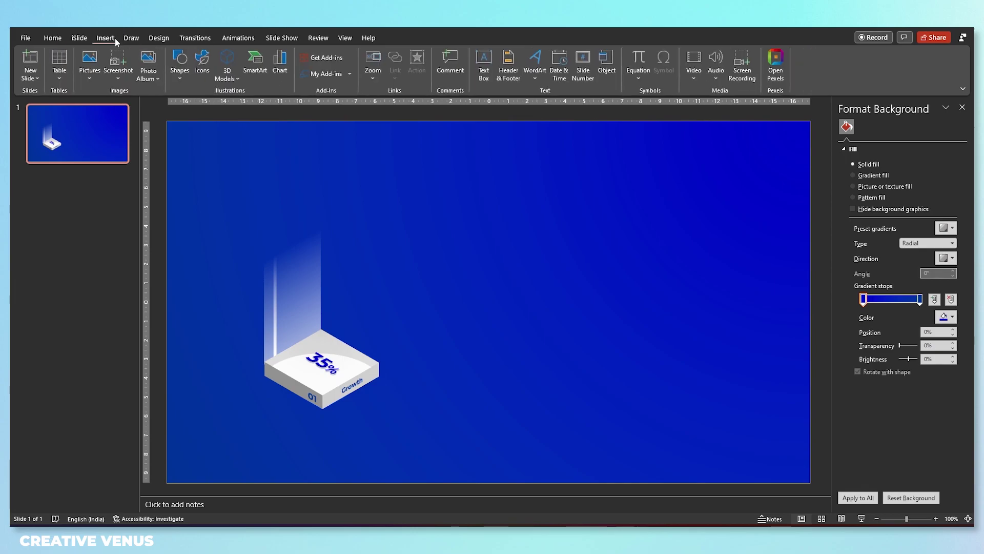
click(206, 68)
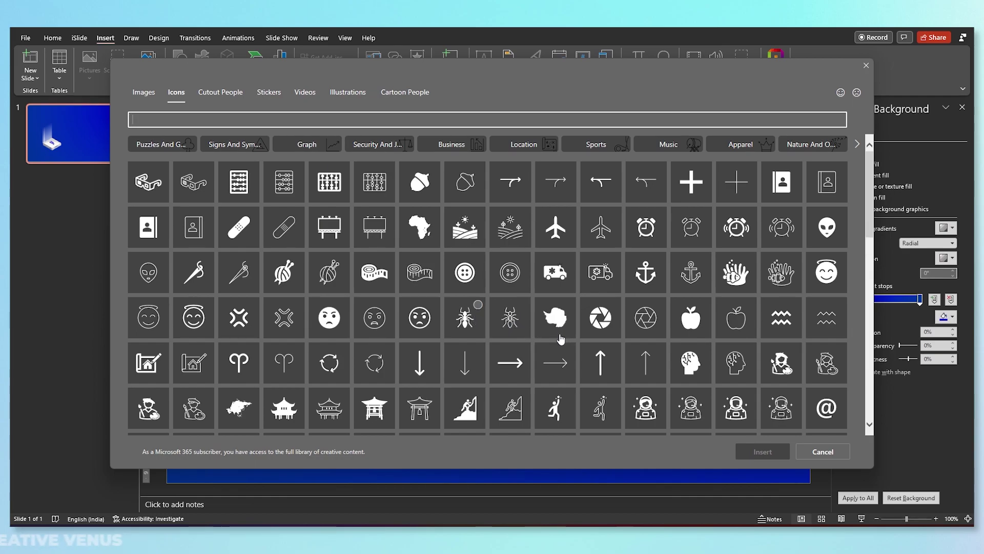
click(464, 315)
click(464, 315)
click(465, 316)
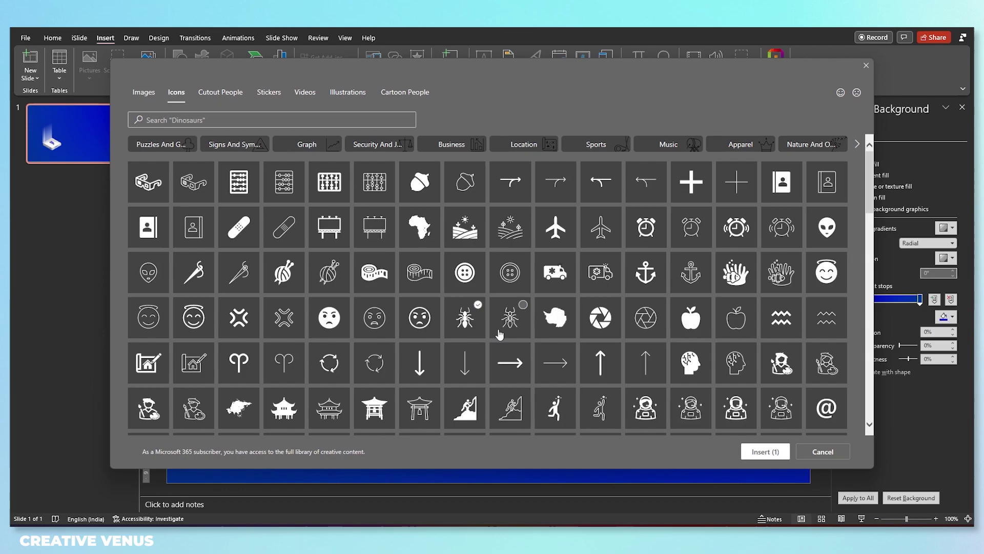
click(462, 318)
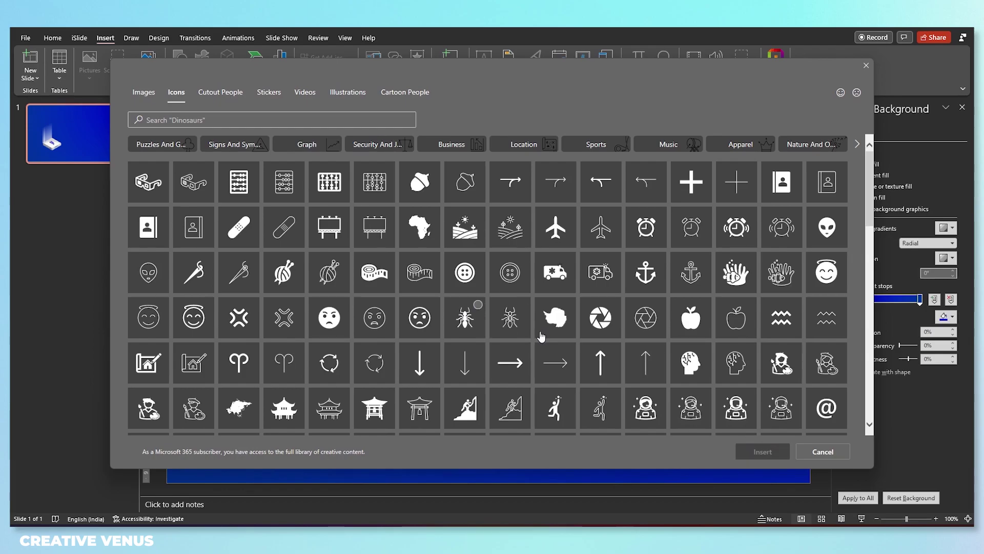
Step: Insert the solid ant icon and apply the isometric 3-D rotation preset with X 45° and Y 35°
click(477, 308)
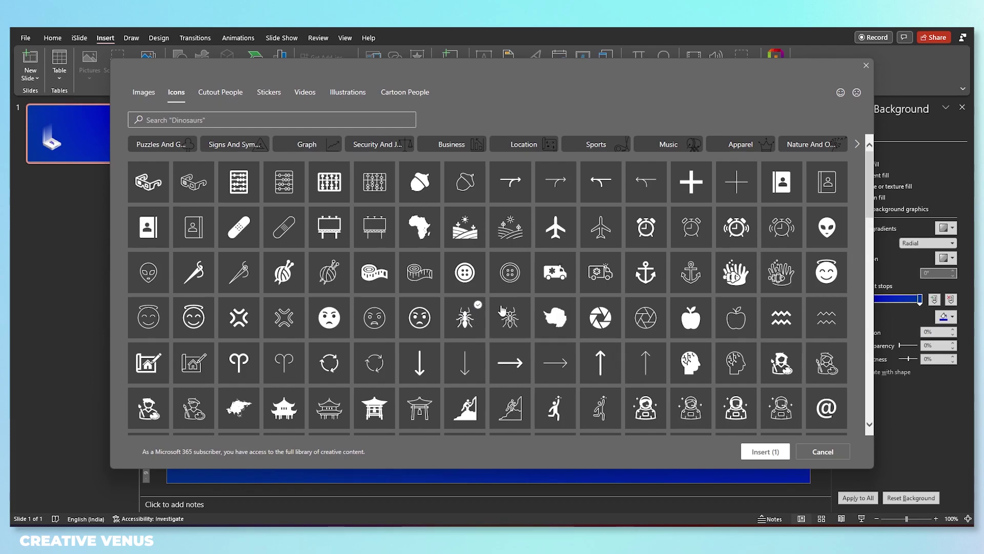
click(754, 454)
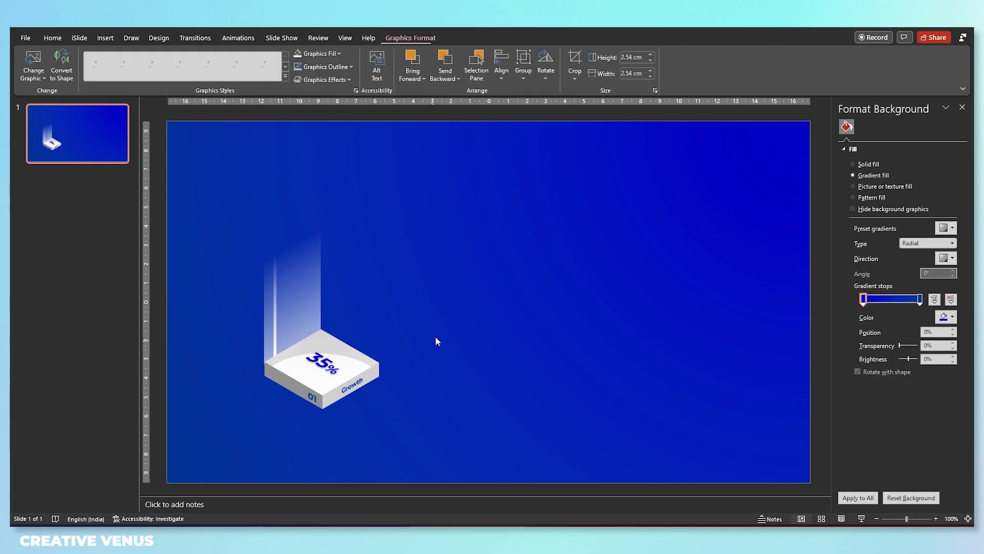
click(867, 127)
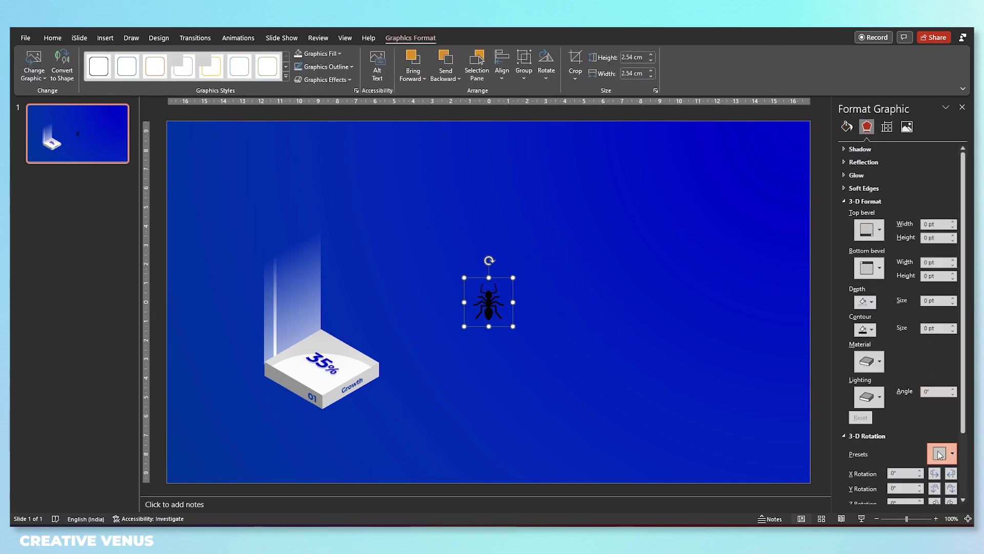
click(939, 455)
click(872, 231)
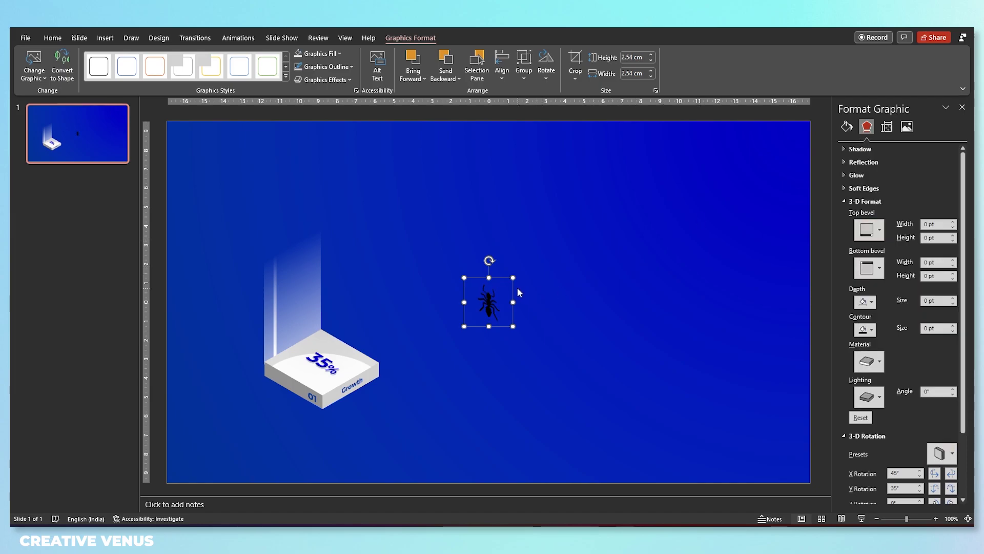
Step: Shrink the ant icon to 0.95 cm on the block's left side face and fill it with the darker recent blue
drag(514, 278, 276, 377)
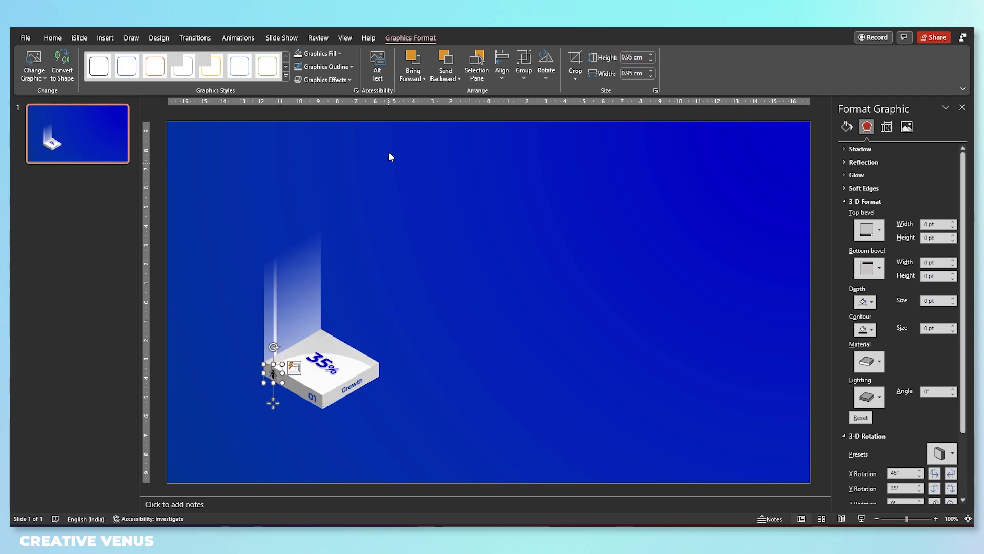
click(313, 53)
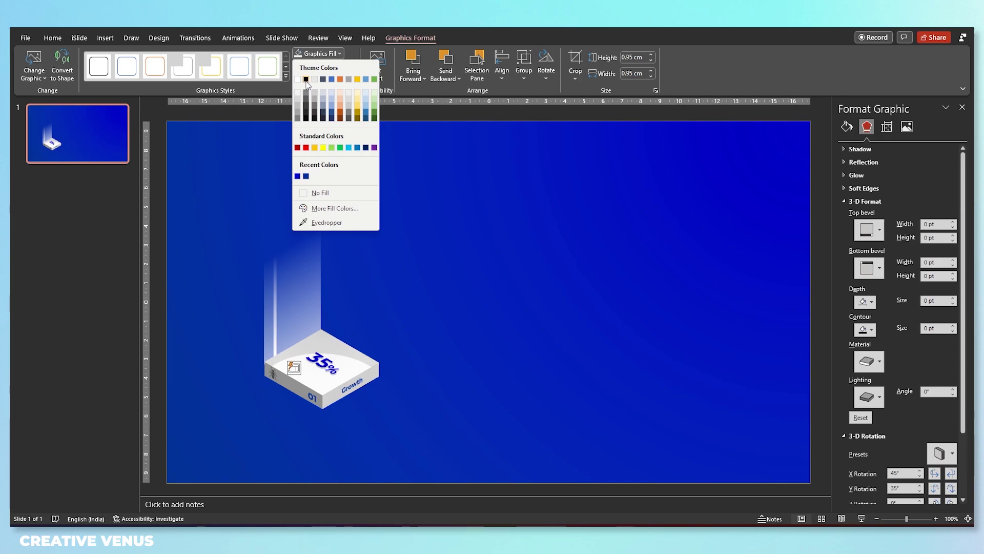
click(302, 165)
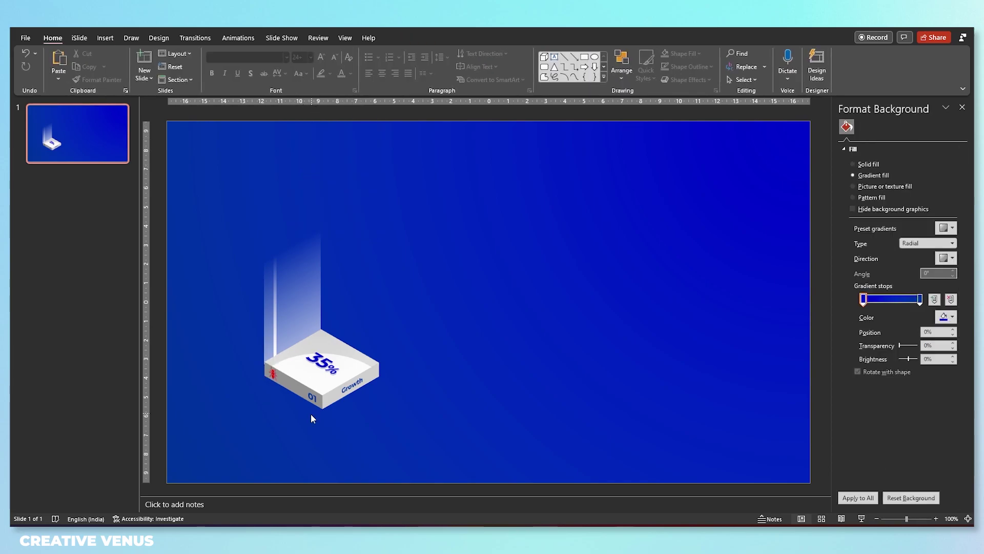
click(279, 383)
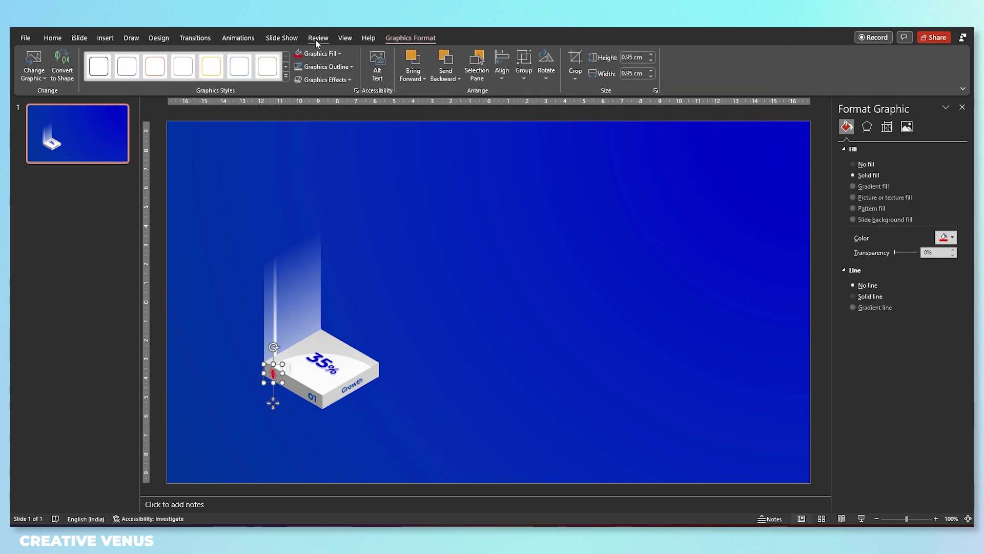
click(319, 55)
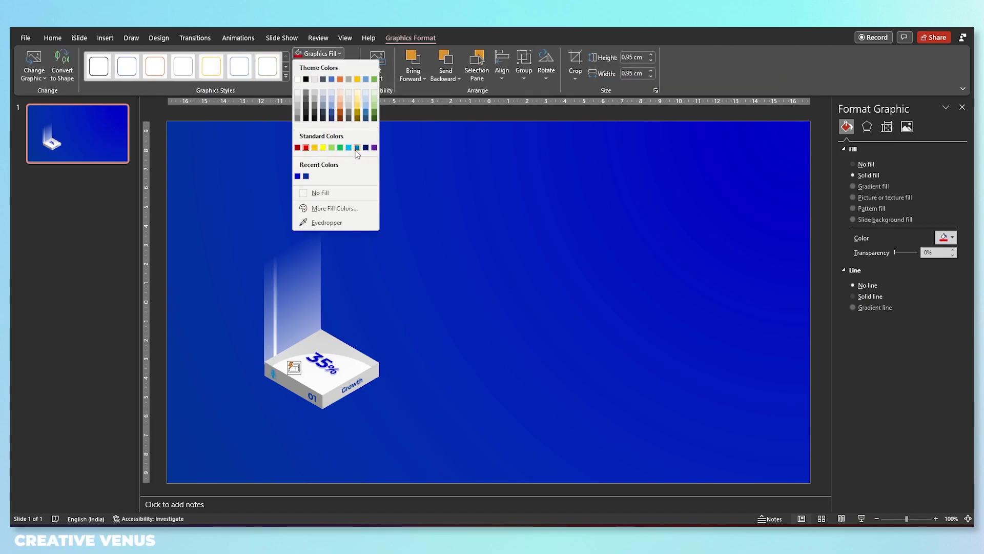
click(305, 176)
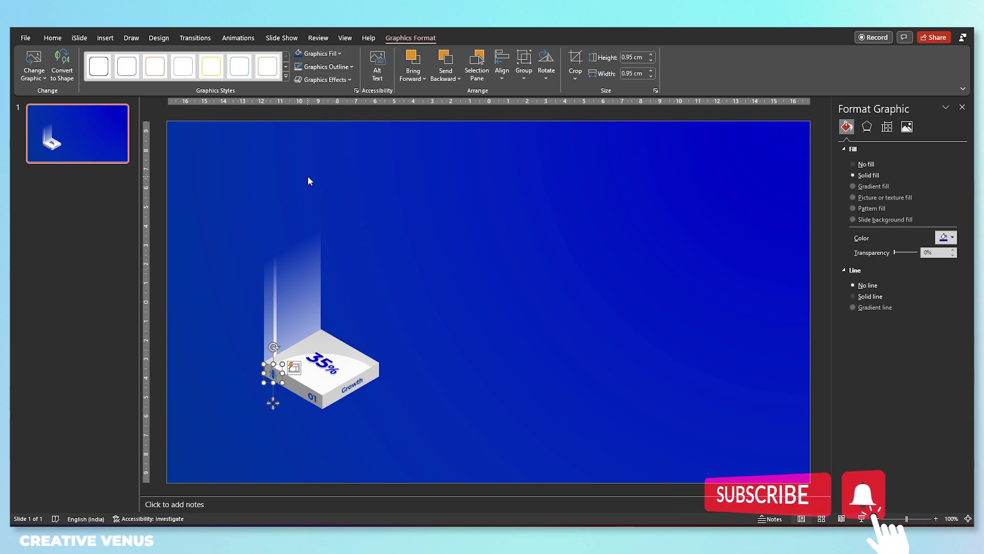
Step: Set the lighting angle of the white block's 3-D format to 70°
click(291, 386)
click(291, 386)
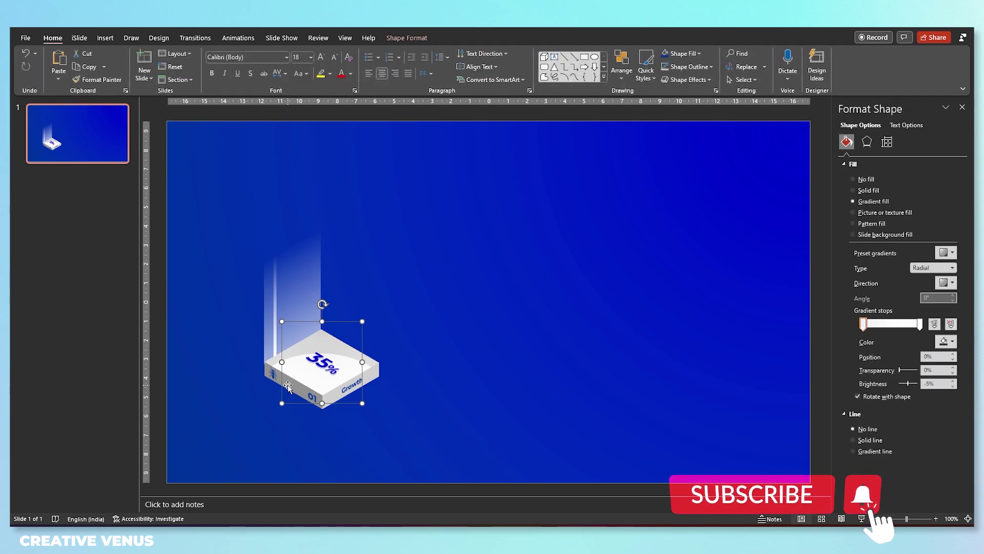
click(336, 389)
click(336, 390)
click(326, 388)
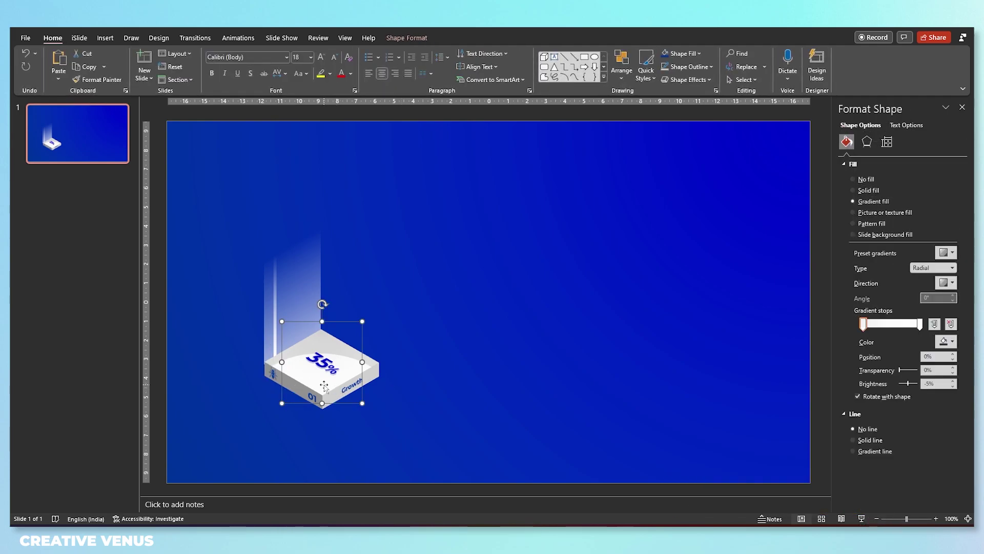
click(866, 142)
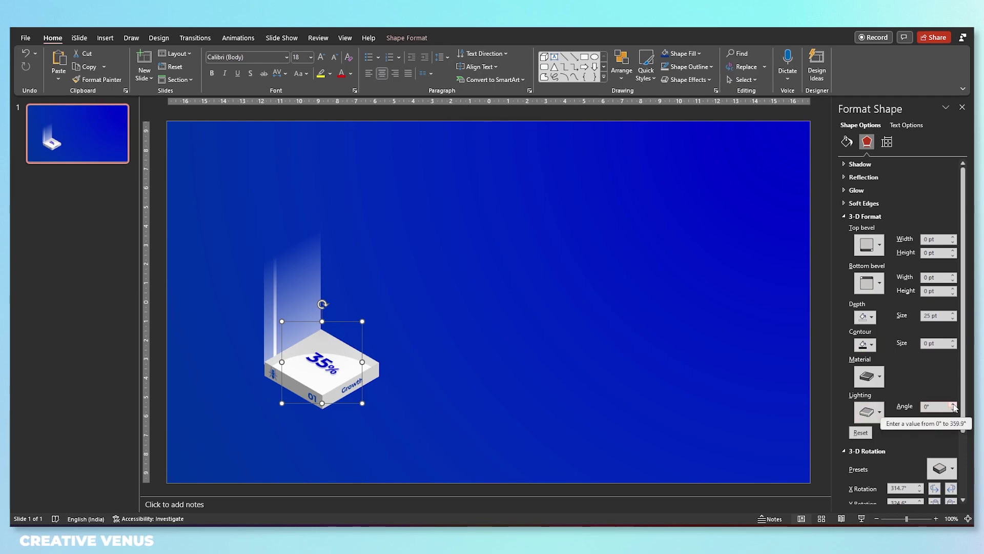
click(953, 404)
click(953, 404)
click(952, 410)
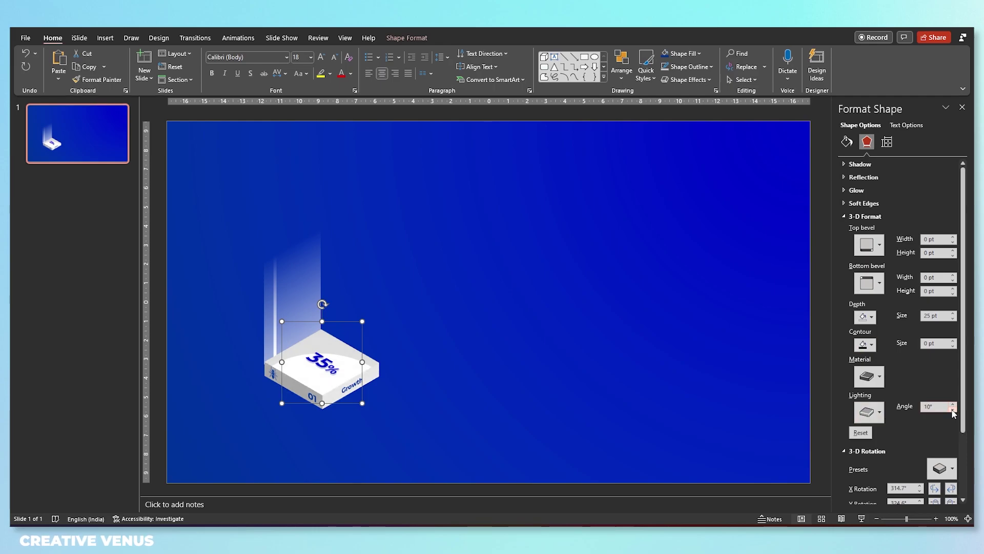
click(953, 405)
click(952, 405)
click(952, 405)
click(952, 405)
click(953, 405)
click(952, 405)
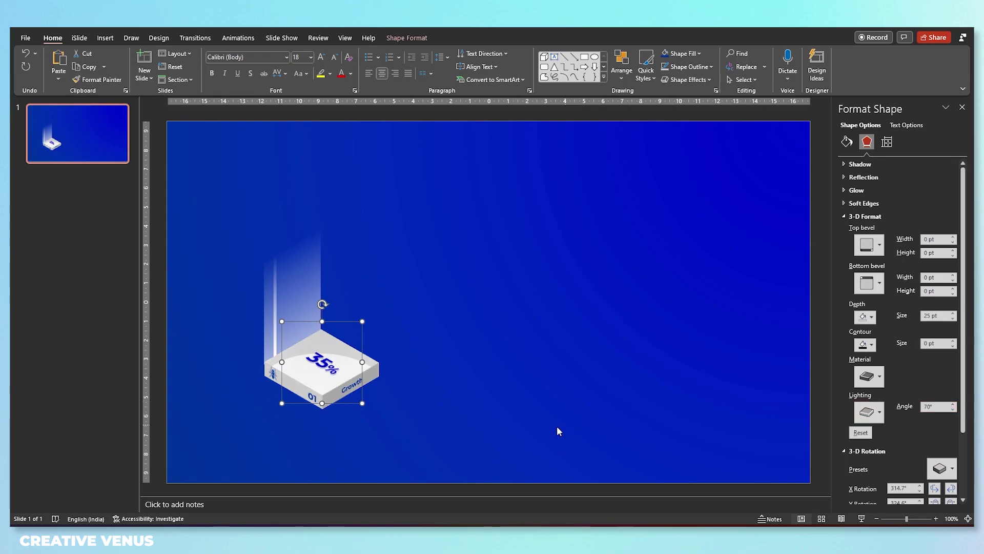
Step: Duplicate the white block over the original and set the copy's first gradient stop to 85% transparency and its last to 87%
scroll(313, 390, up, 5)
drag(321, 378, 312, 376)
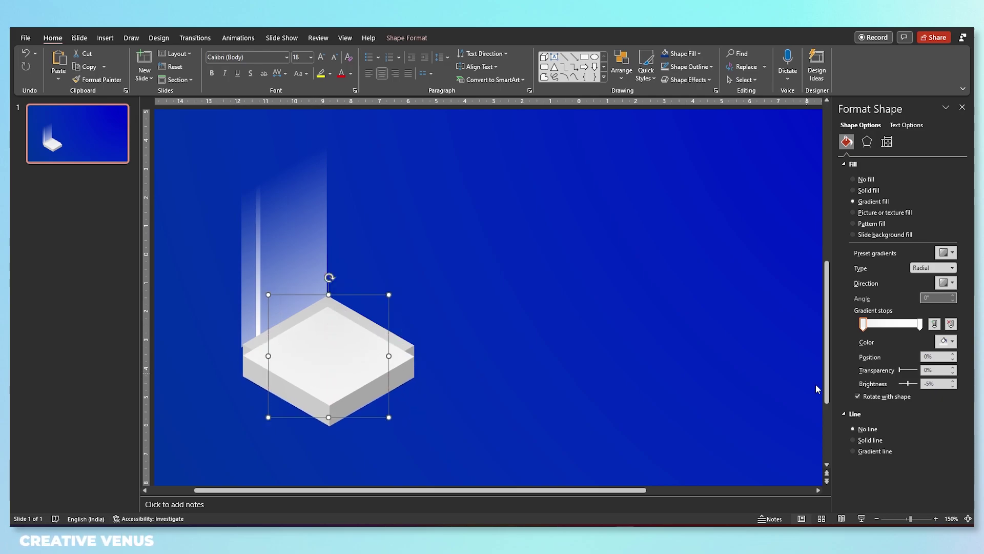
drag(902, 370, 917, 373)
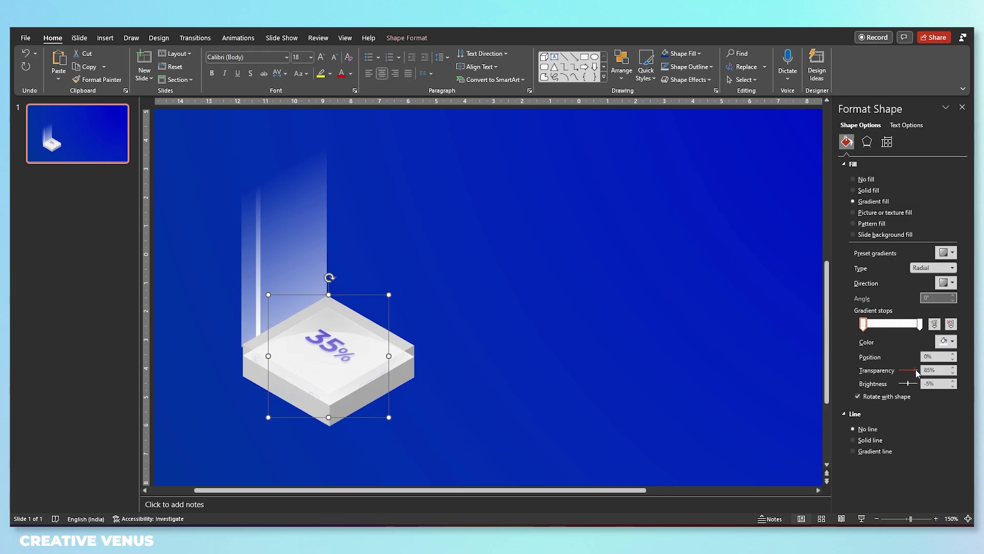
click(920, 327)
drag(902, 378, 917, 374)
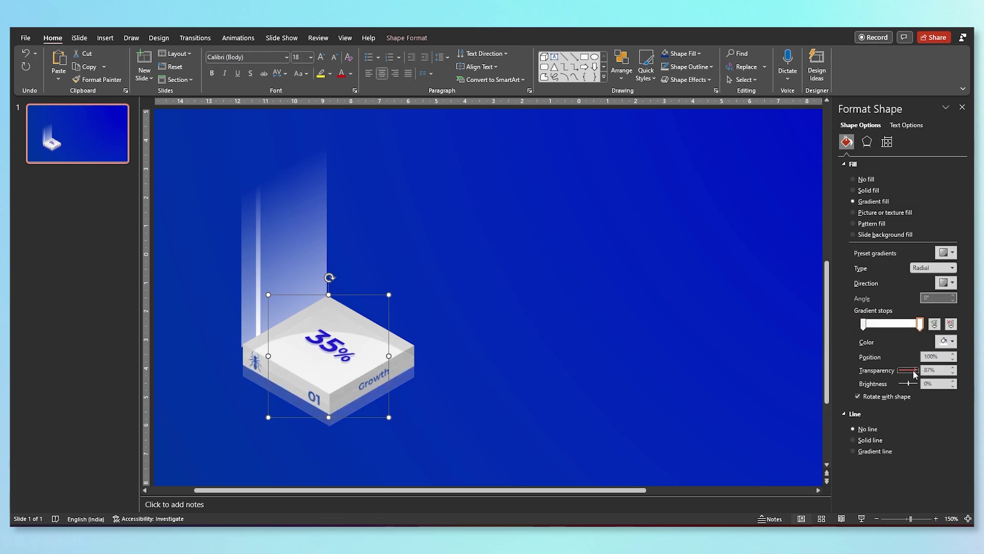
Step: Raise the transparent copy slightly above the block and reduce both gradient stops' transparency, setting the first stop to 76%
mouse_move(365, 408)
mouse_down()
mouse_move(365, 427)
mouse_move(367, 396)
mouse_up()
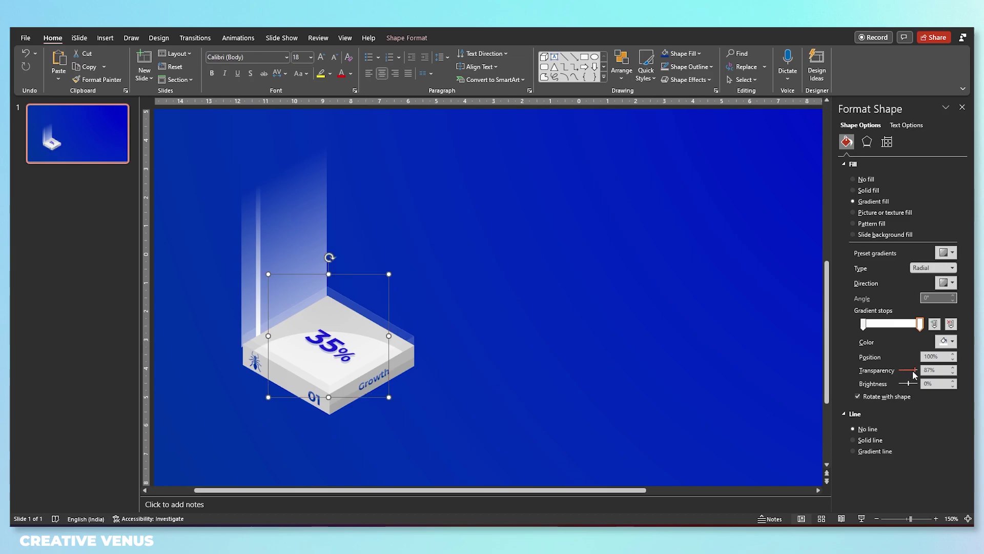
drag(916, 374, 912, 374)
click(863, 324)
drag(917, 374, 915, 374)
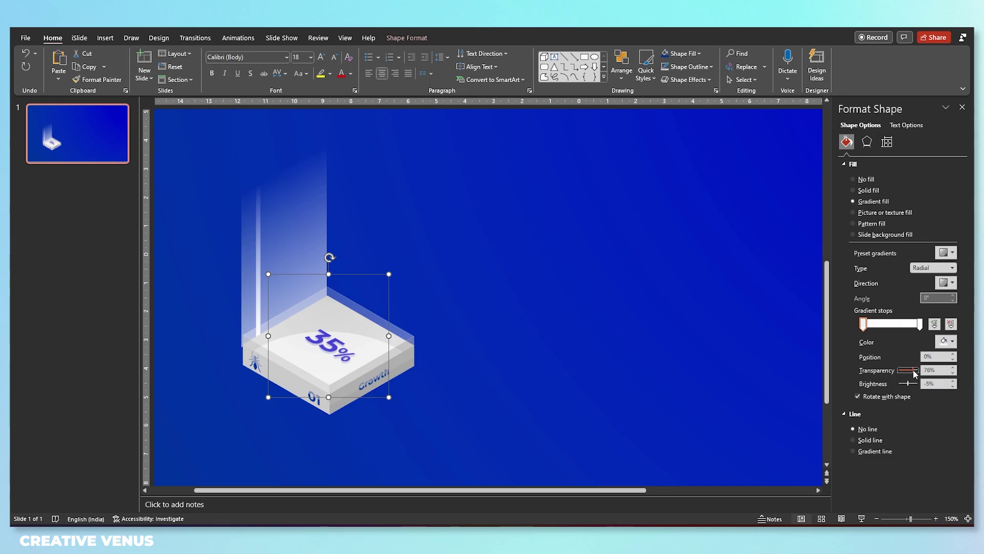
click(553, 400)
click(189, 441)
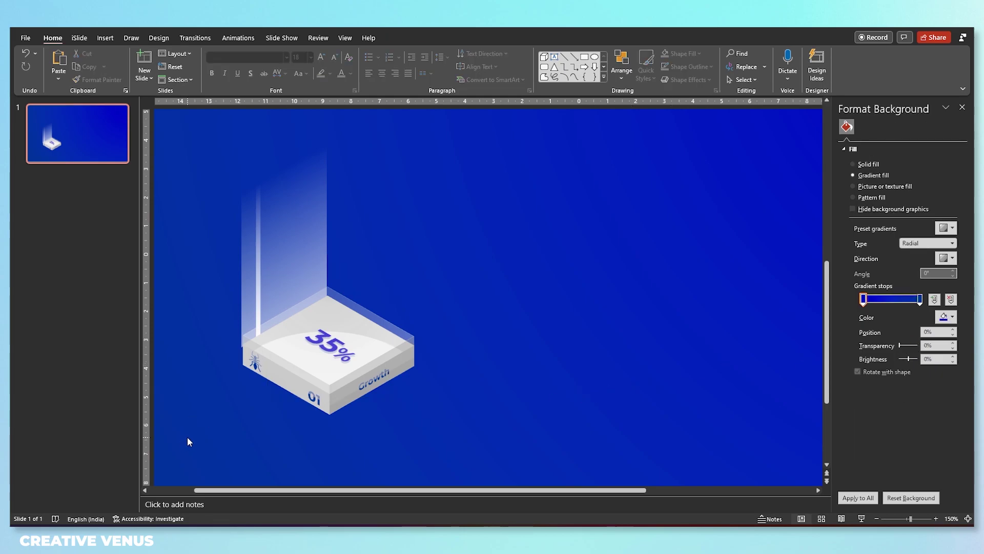
Step: Align the large fading wall with the block's left corner and group all objects on the slide
click(244, 284)
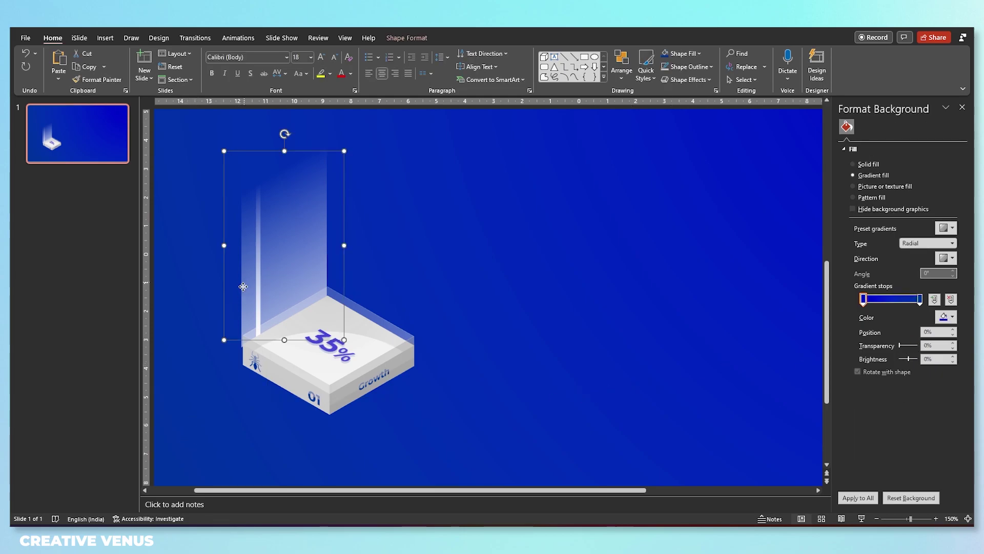
drag(242, 287, 245, 287)
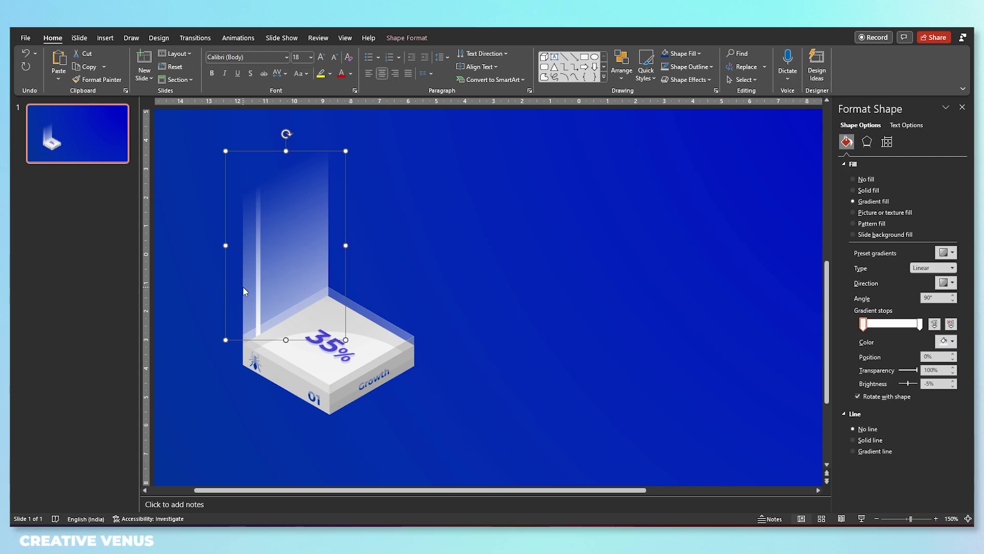
key(ctrl+a)
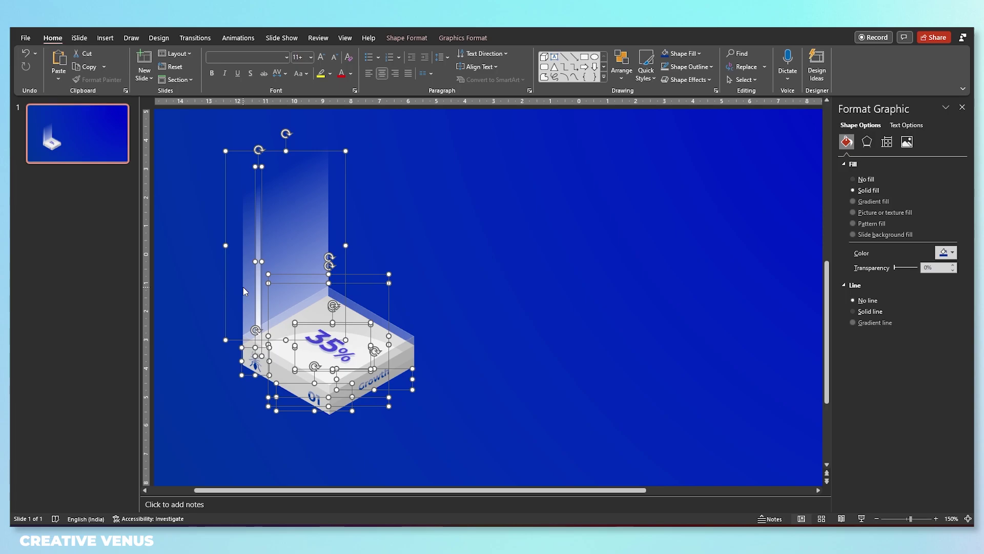
key(ctrl+g)
Step: Move the grouped block to the lower-left area of the slide
scroll(330, 380, down, 5)
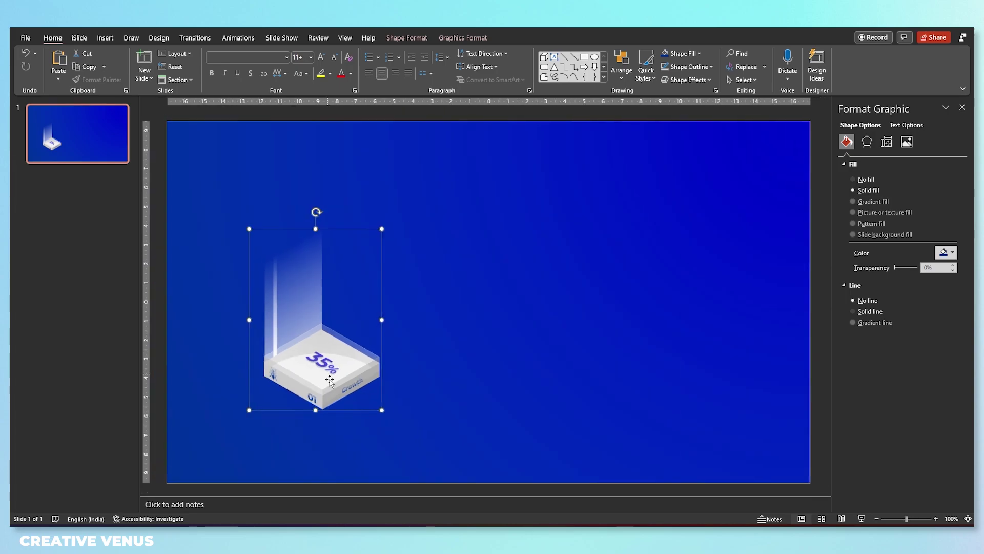
scroll(346, 397, down, 4)
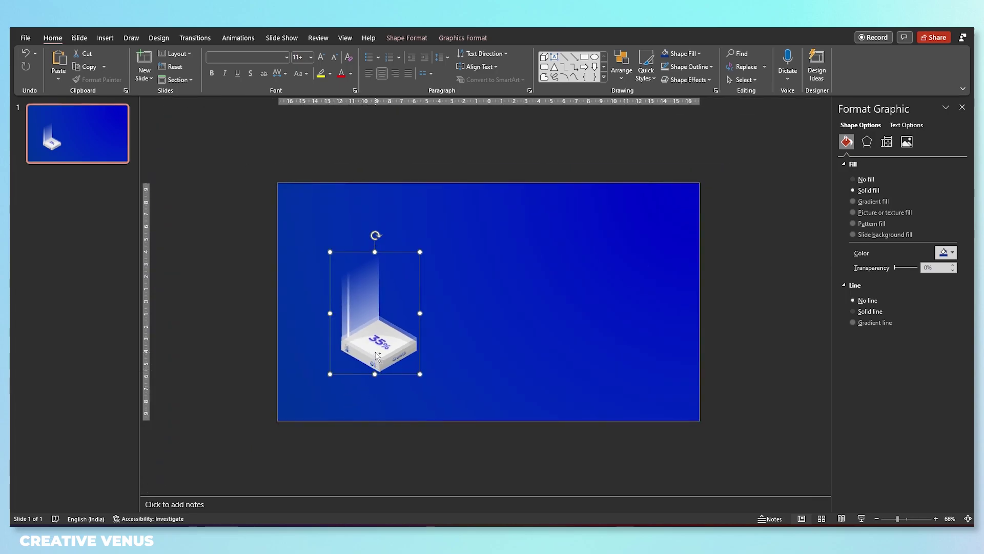
scroll(377, 356, up, 1)
drag(344, 360, 330, 385)
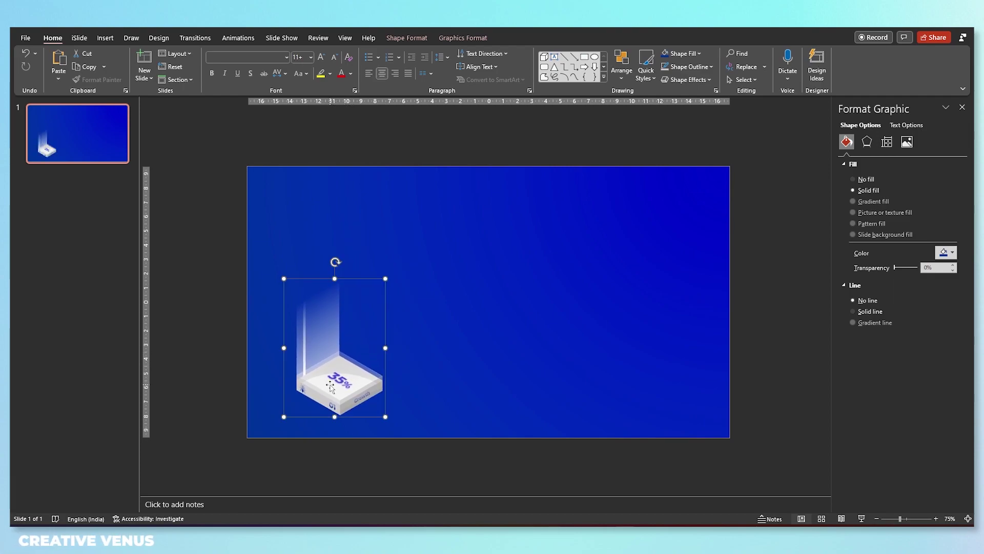
Step: Duplicate the block group diagonally up and to the right, and nudge the copy snugly against the first block's back edge
drag(332, 389, 386, 343)
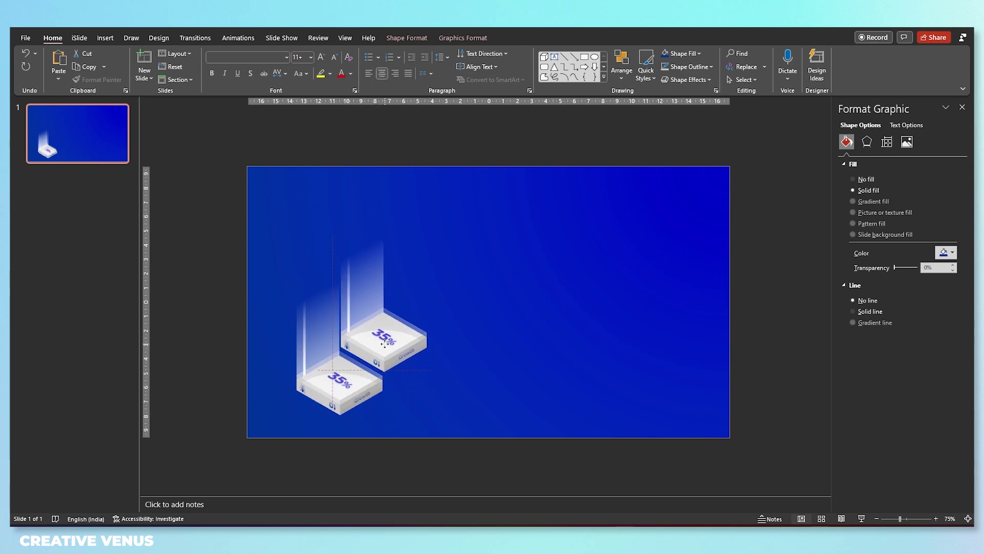
key(Down)
key(Down)
key(Down)
key(Down)
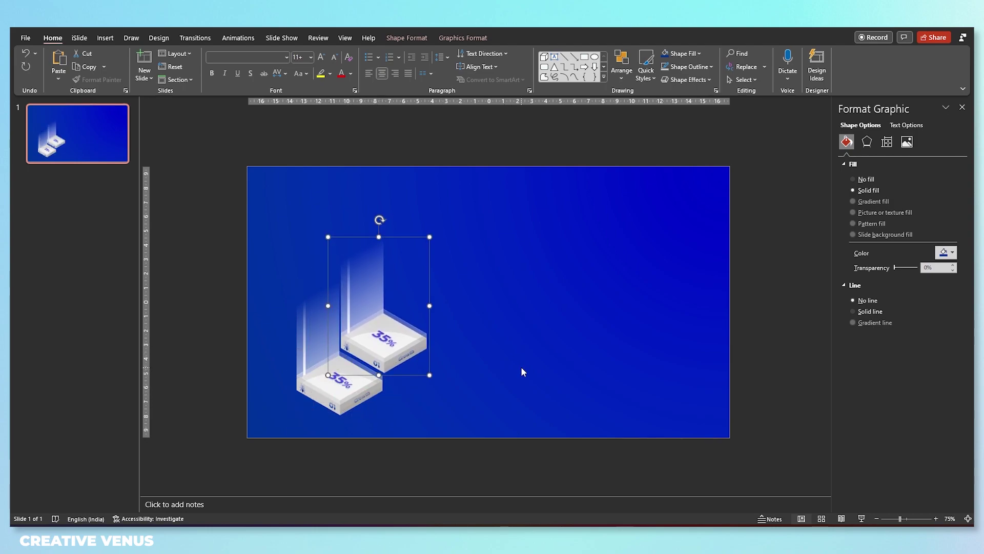
key(Left)
key(Left)
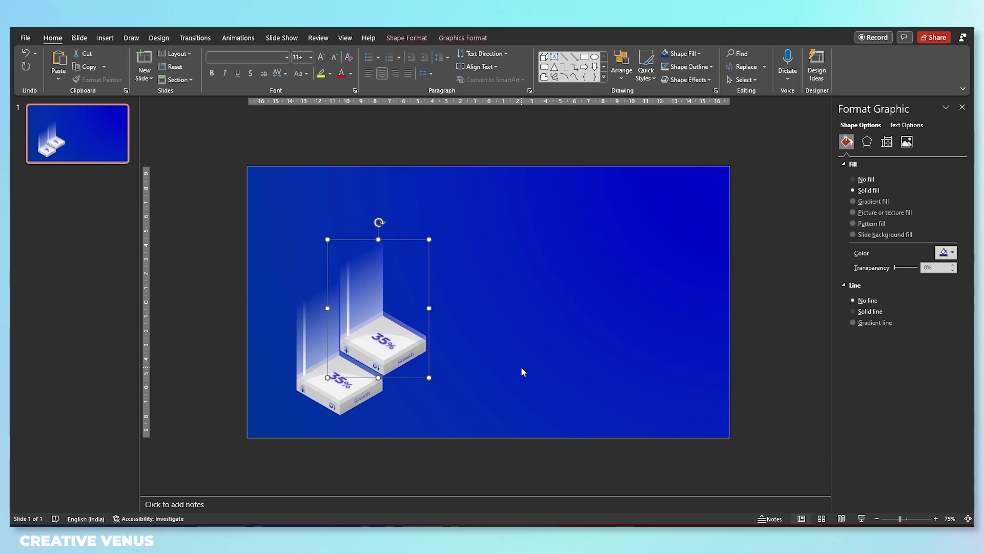
key(Down)
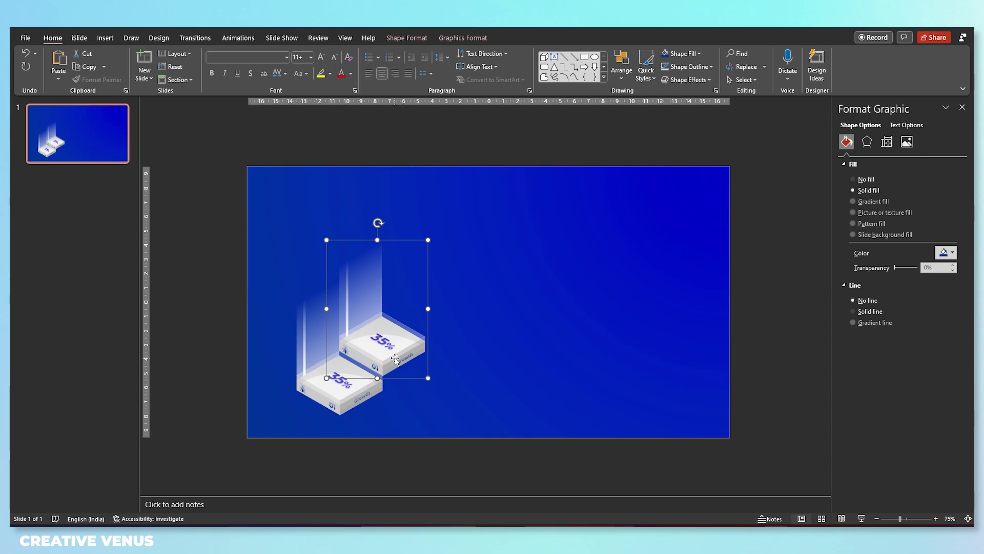
Step: Repeat the spaced duplication three times to extend the diagonal staircase to five blocks
key(ctrl+d)
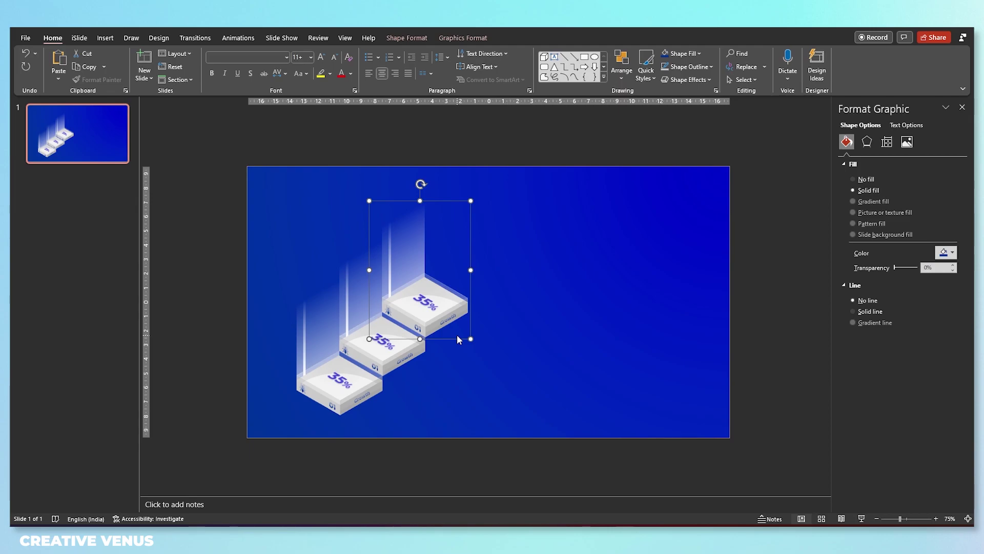
key(ctrl+d)
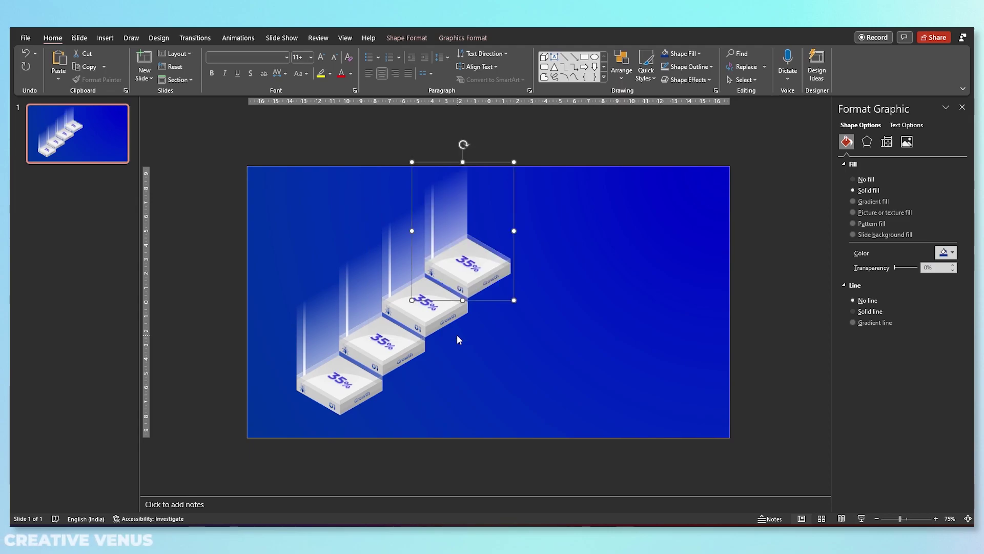
key(ctrl+d)
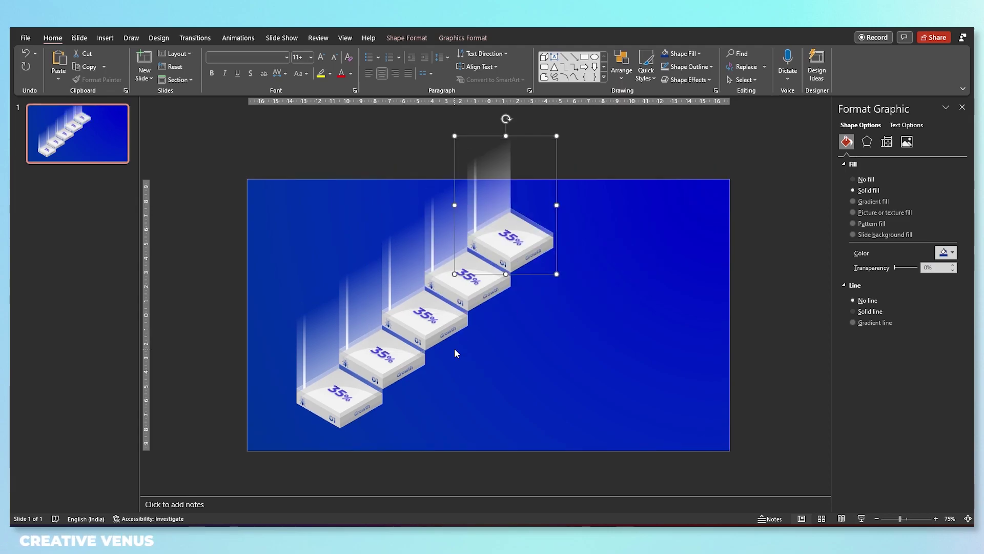
Step: Delete the large fading wall and the narrow light beam from the topmost block
key(ctrl+a)
click(505, 195)
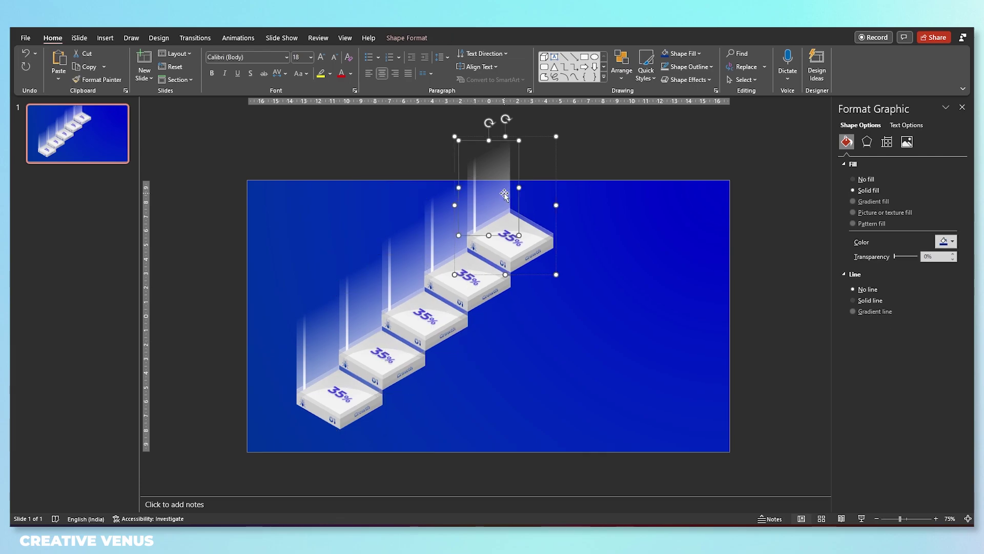
click(505, 195)
key(Delete)
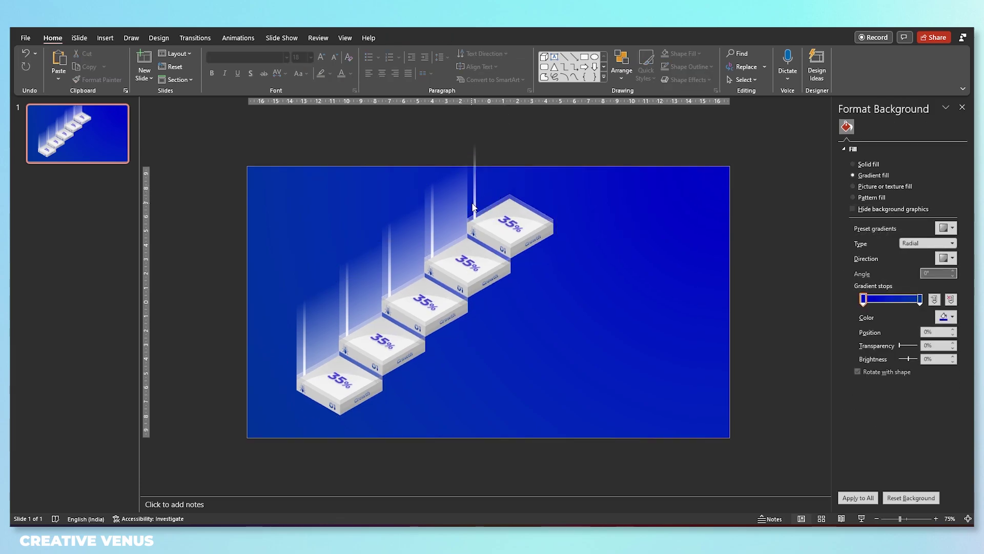
click(476, 199)
click(476, 196)
key(Delete)
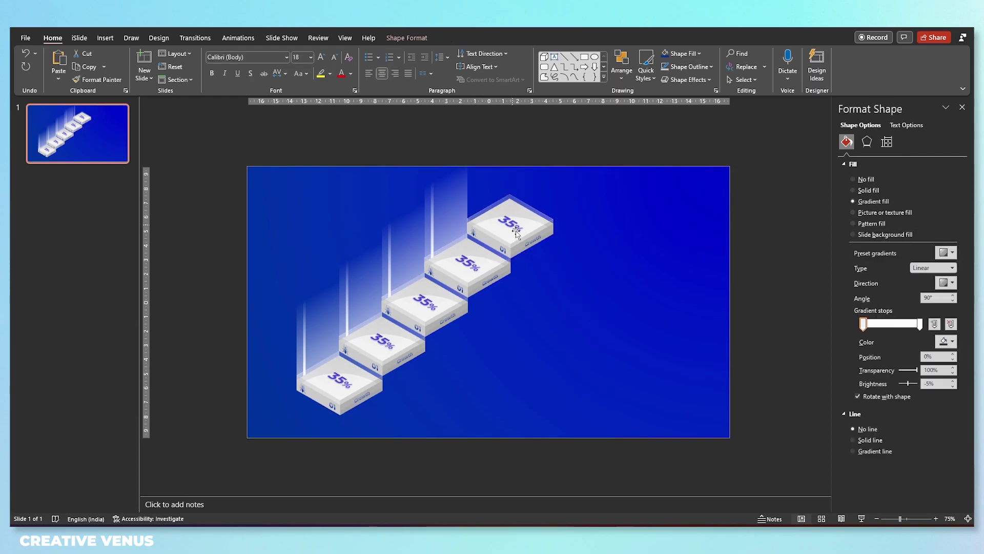
Step: Select the whole five-block staircase and move it right and slightly down toward the slide's centre
key(Escape)
drag(239, 457, 614, 109)
drag(518, 240, 590, 249)
click(606, 380)
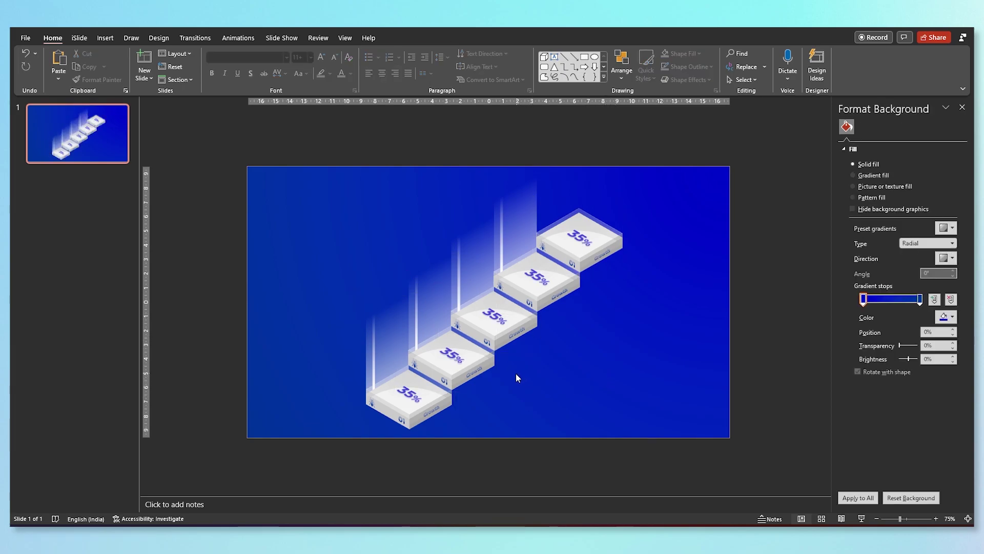
Step: Draw a rectangle about 19.5 × 3.9 cm across the staircase, filled solid black with no outline
click(105, 37)
click(179, 81)
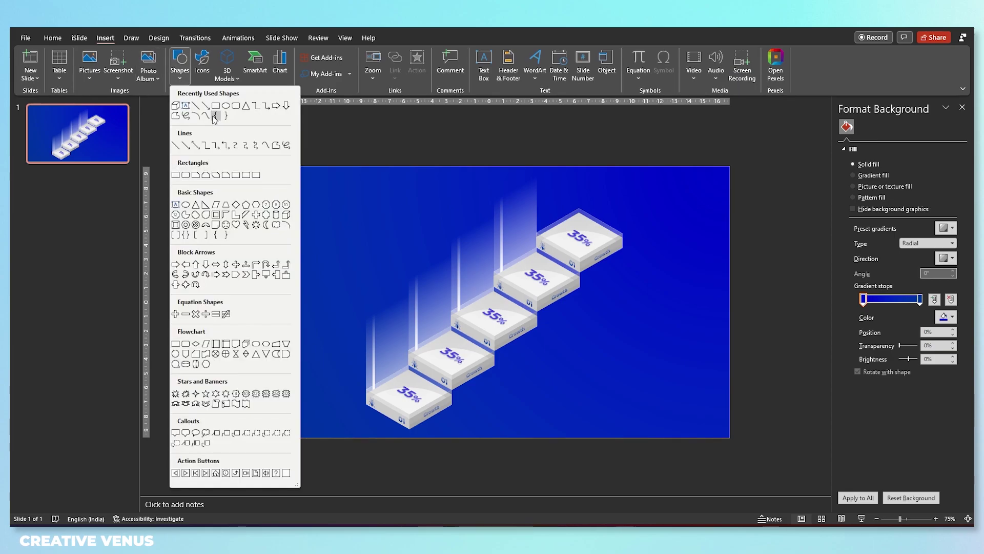
click(216, 106)
drag(289, 280, 567, 336)
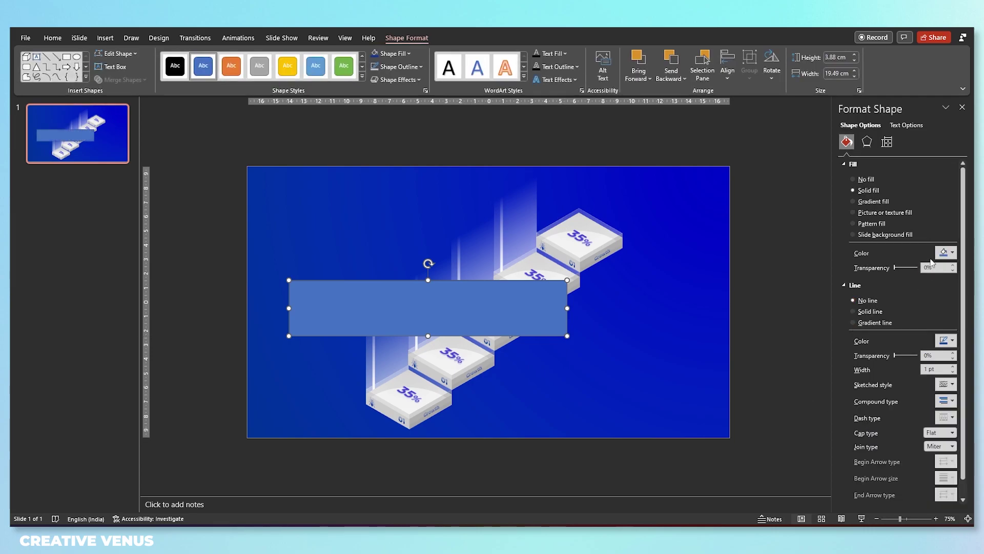
click(946, 252)
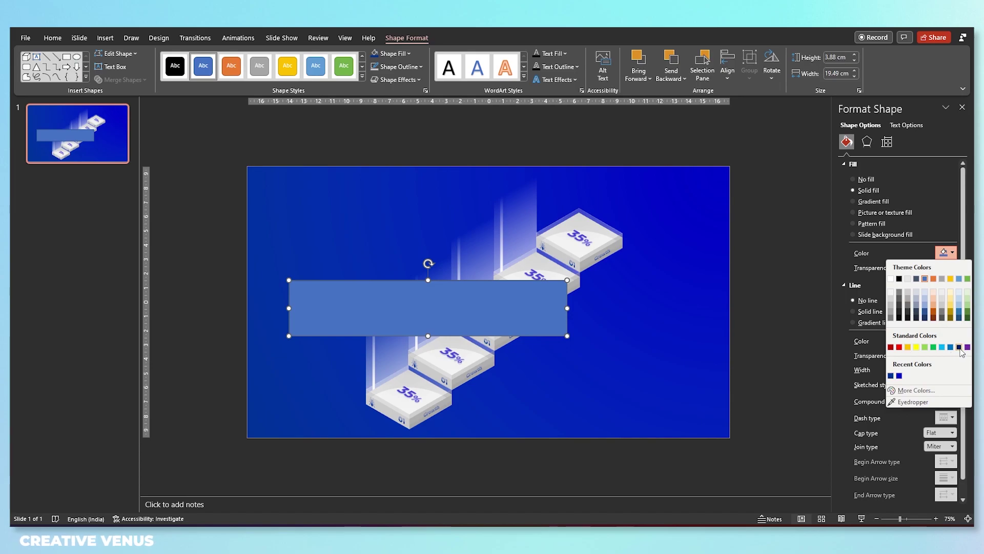
click(900, 279)
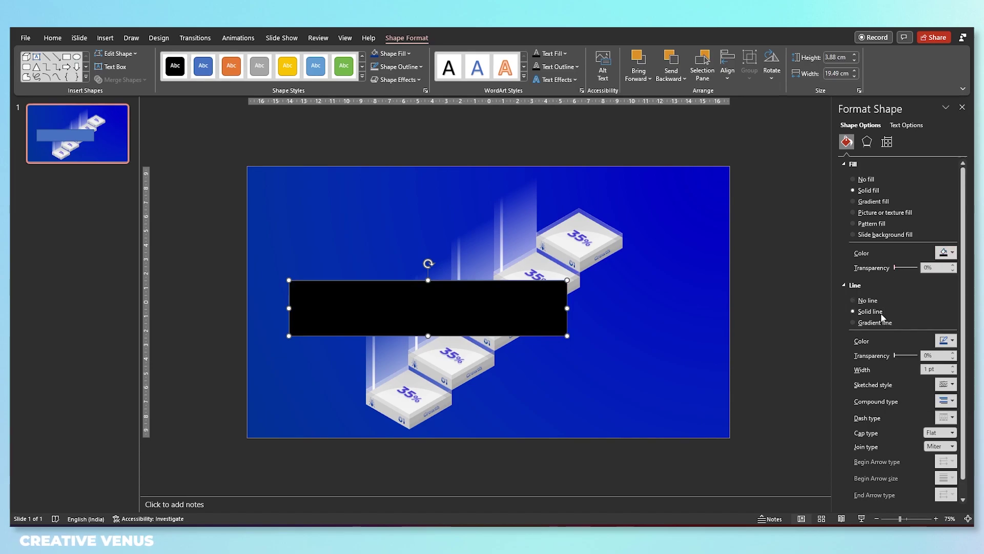
click(867, 300)
Step: Apply the isometric top-up 3-D rotation to the black rectangle, set its height to 4.1 cm, and align it with the lowest block's base
click(871, 143)
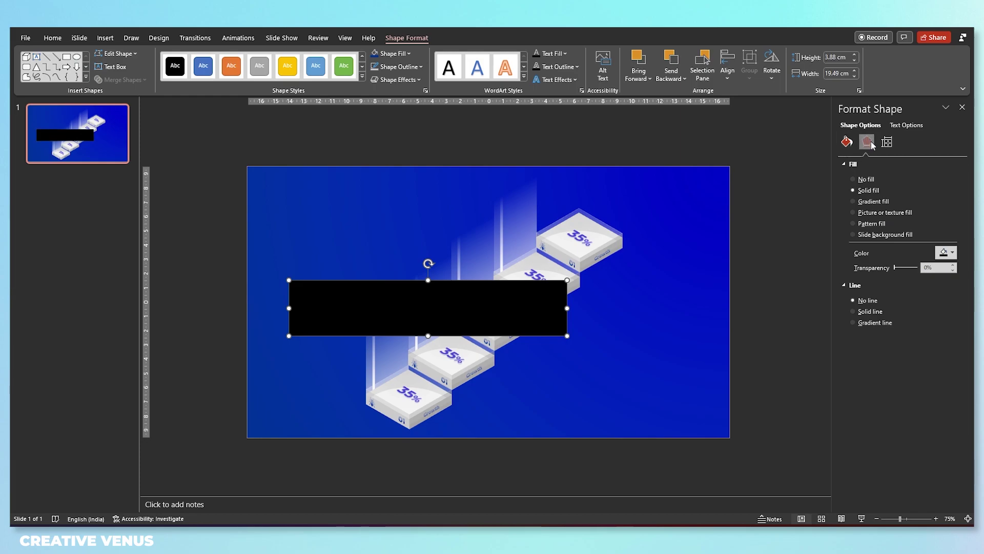
click(942, 469)
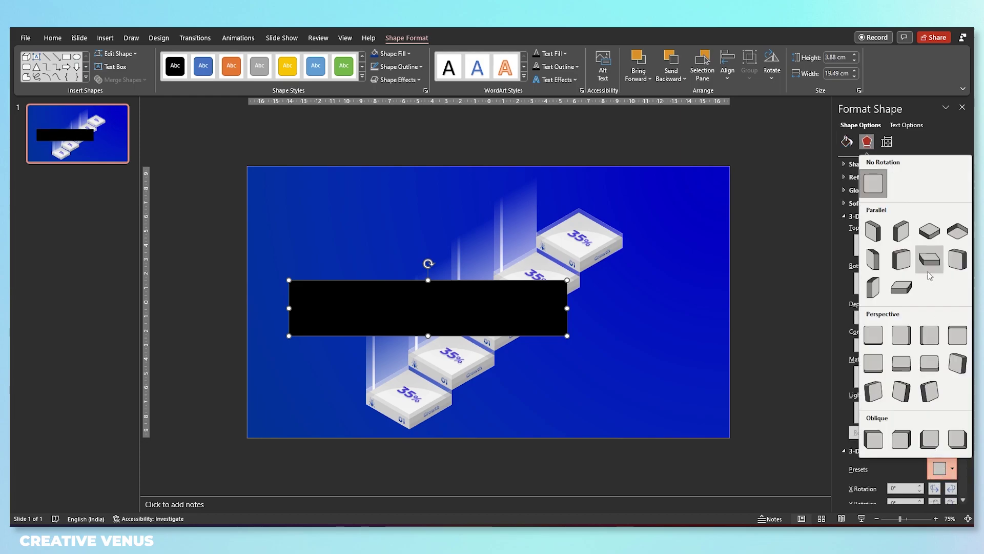
click(929, 234)
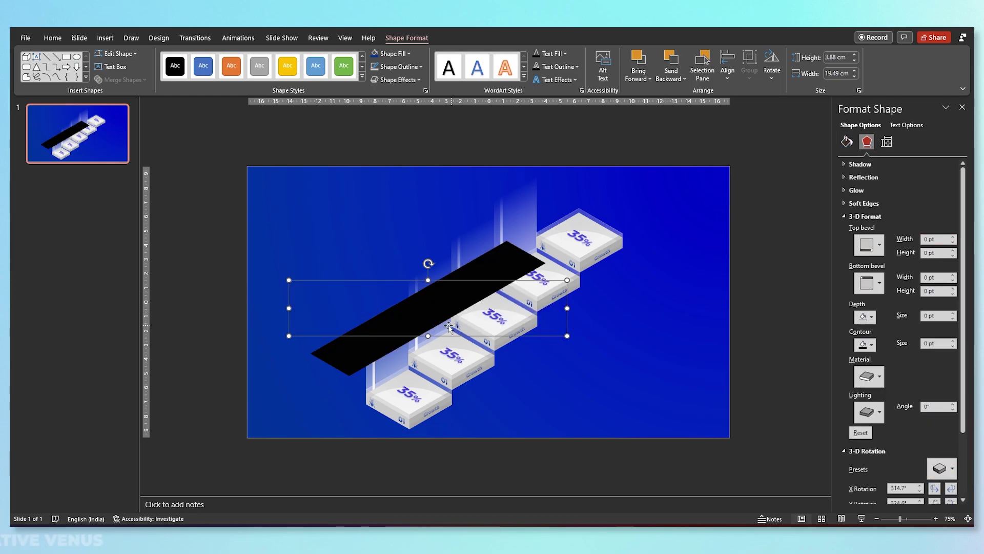
click(855, 55)
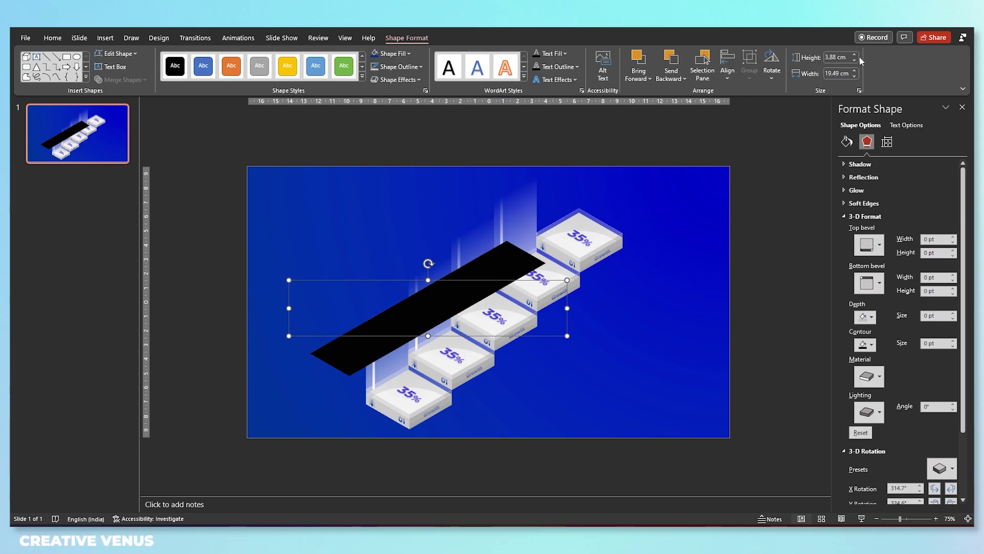
click(854, 55)
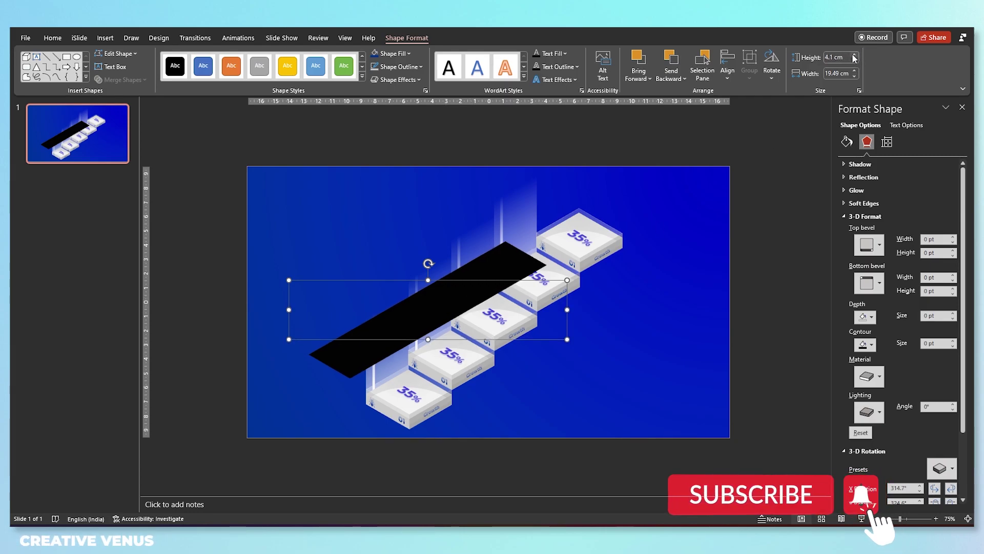
drag(404, 314, 465, 374)
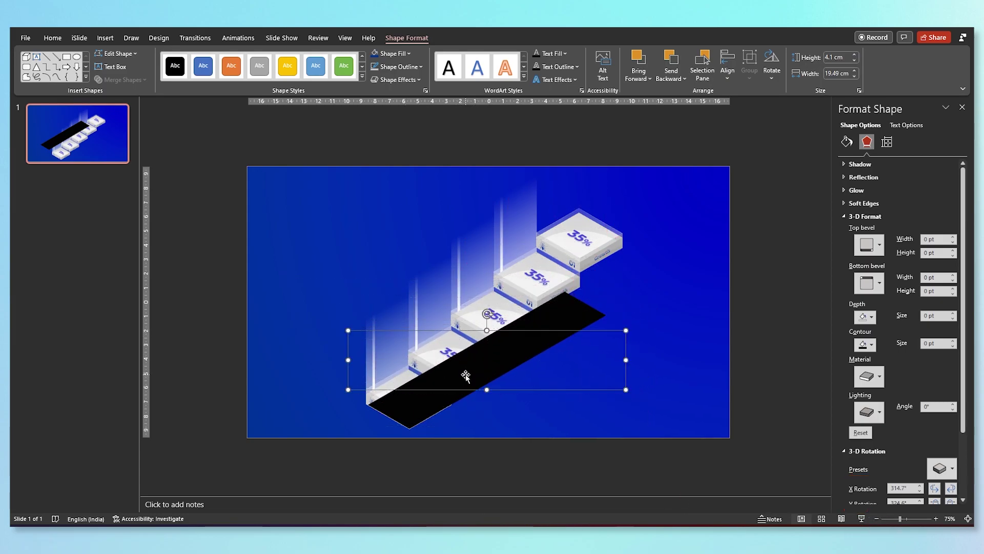
Step: Send the black strip behind the blocks, lengthen it to about 23.4 cm, and reposition it as the staircase's shadow
right_click(465, 374)
click(497, 208)
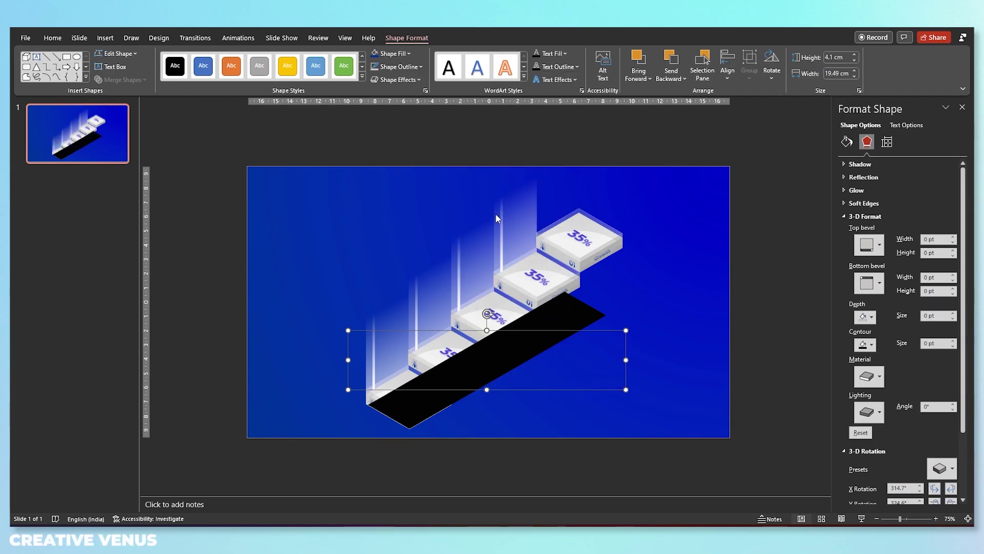
drag(626, 360, 683, 350)
drag(546, 389, 538, 379)
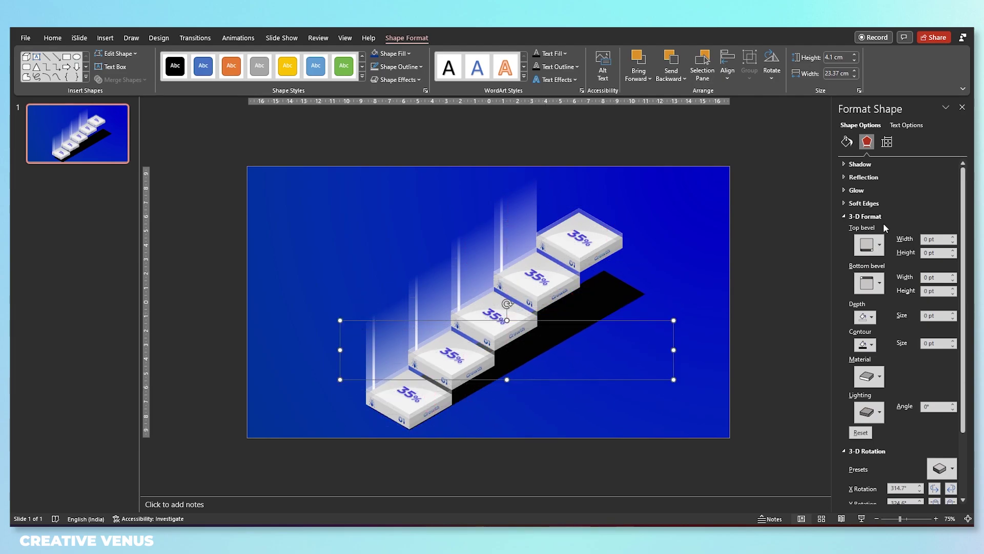
Step: Set the black shadow strip's fill transparency to 75%
click(847, 142)
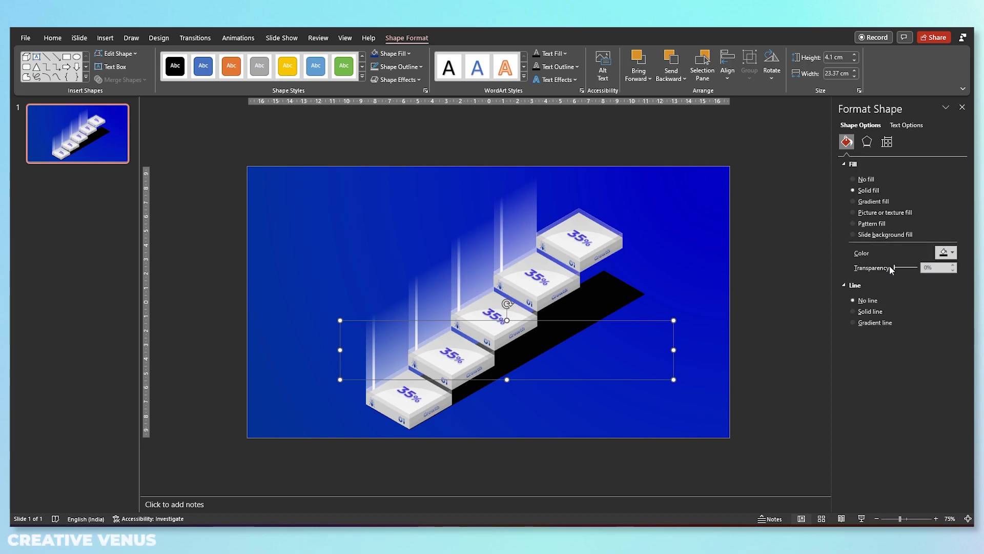
drag(896, 266, 912, 267)
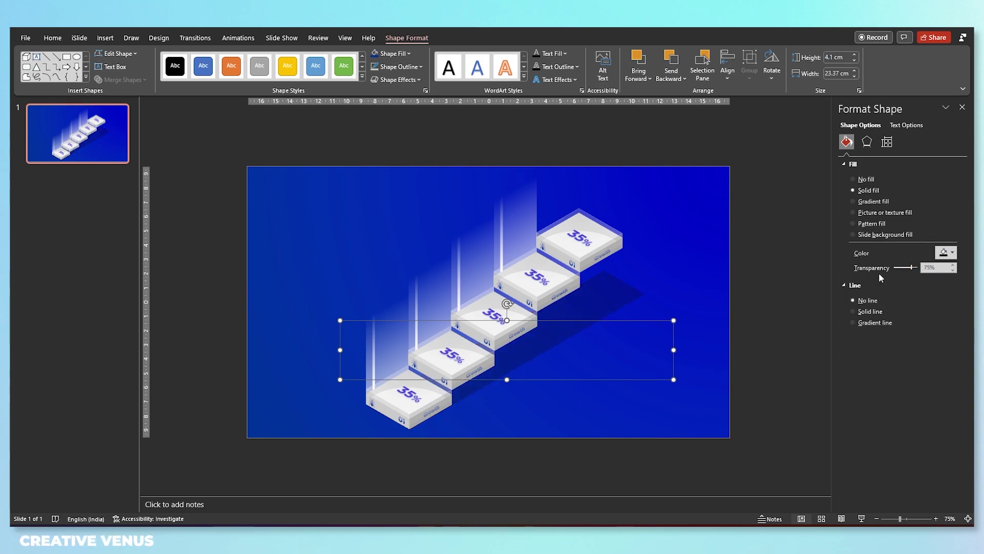
click(653, 358)
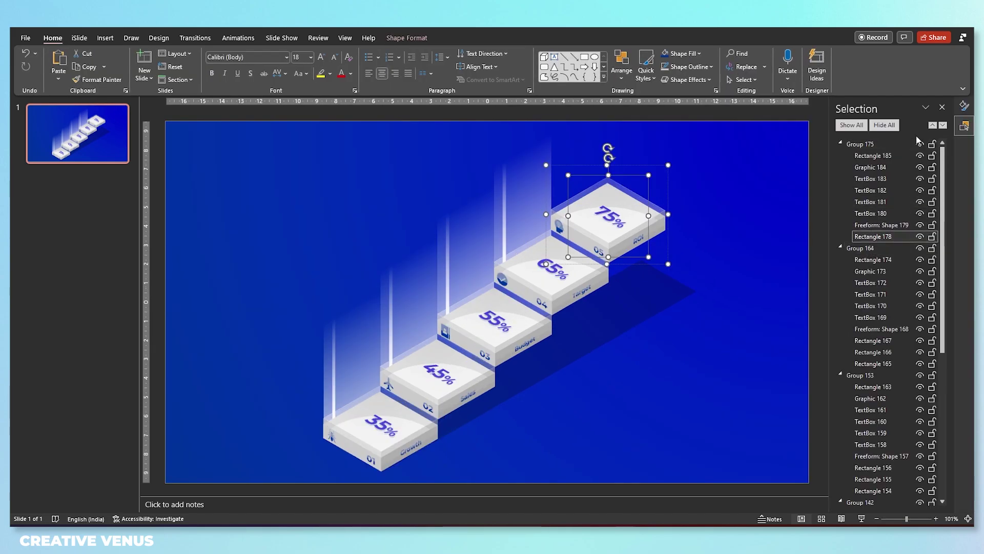
Step: Recolour the base shape of the topmost 75% block with the standard golden-orange solid fill
click(964, 106)
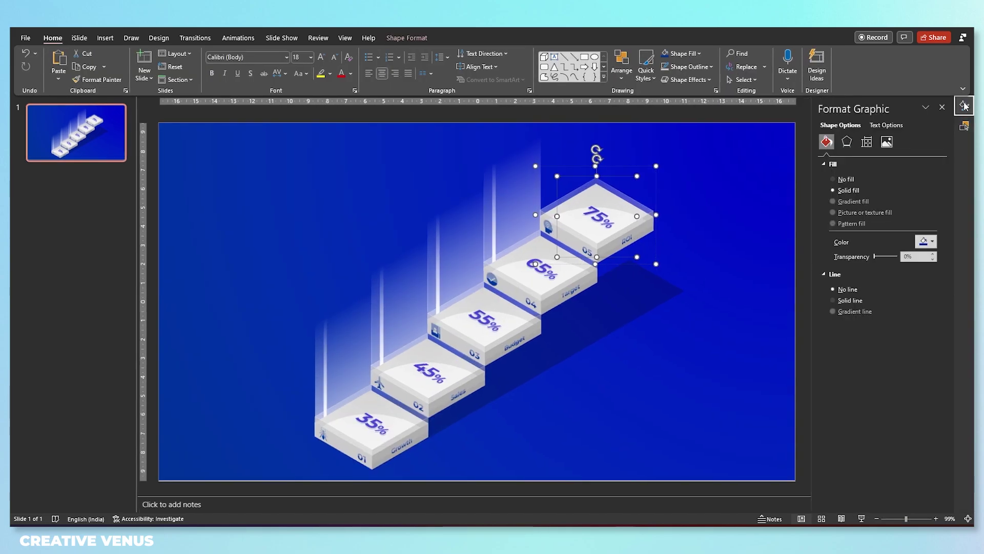
click(852, 190)
click(927, 252)
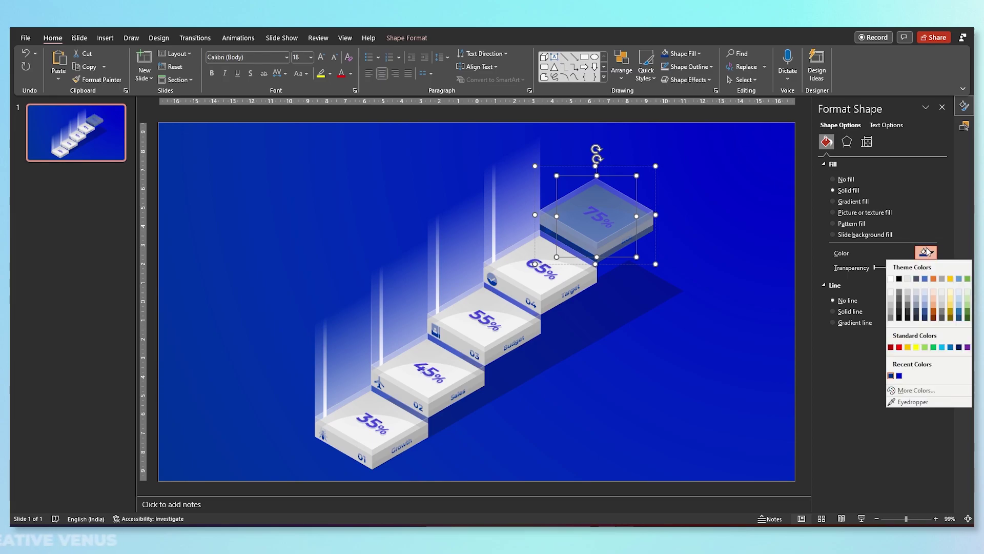
click(908, 348)
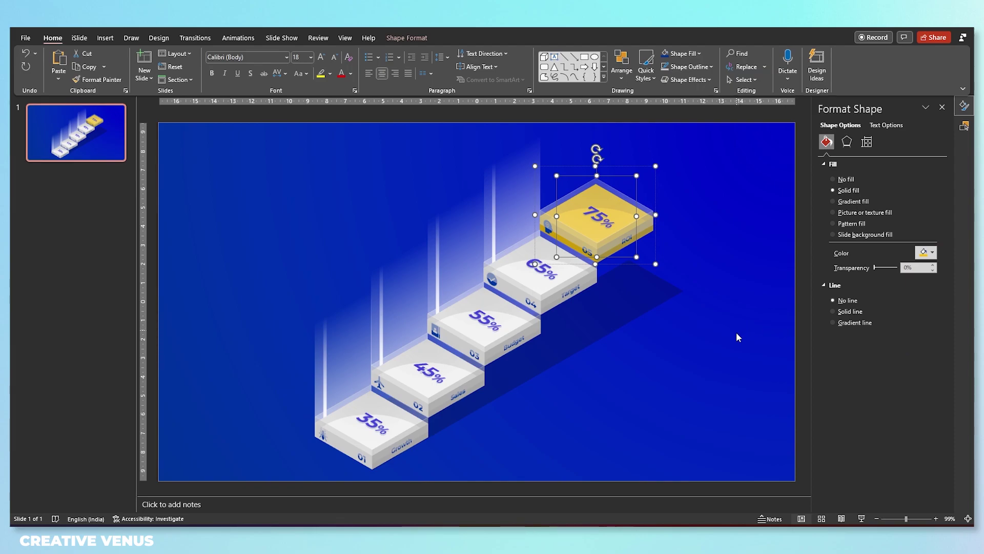
click(737, 350)
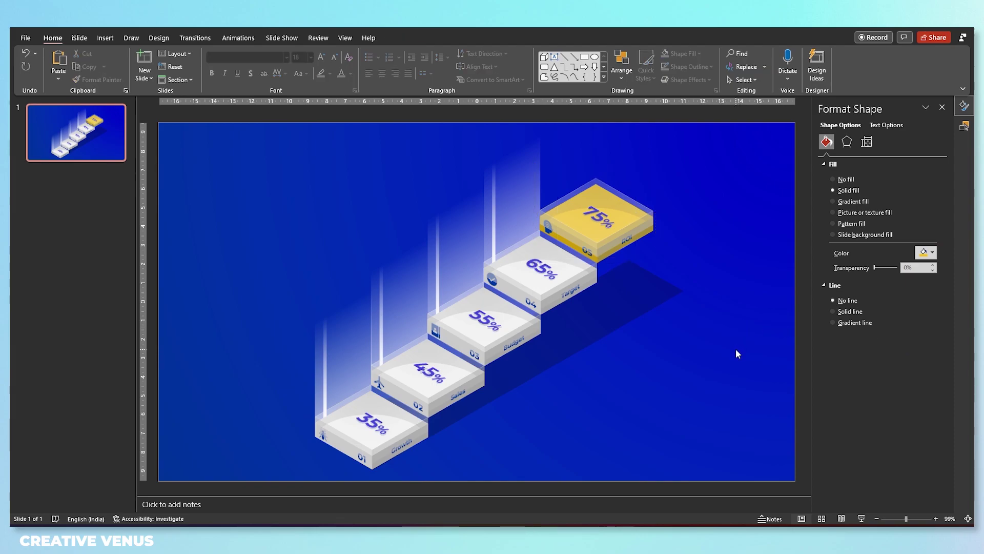
Step: Apply soft edges of about 9 pt to the shadow strip beneath the staircase
click(645, 316)
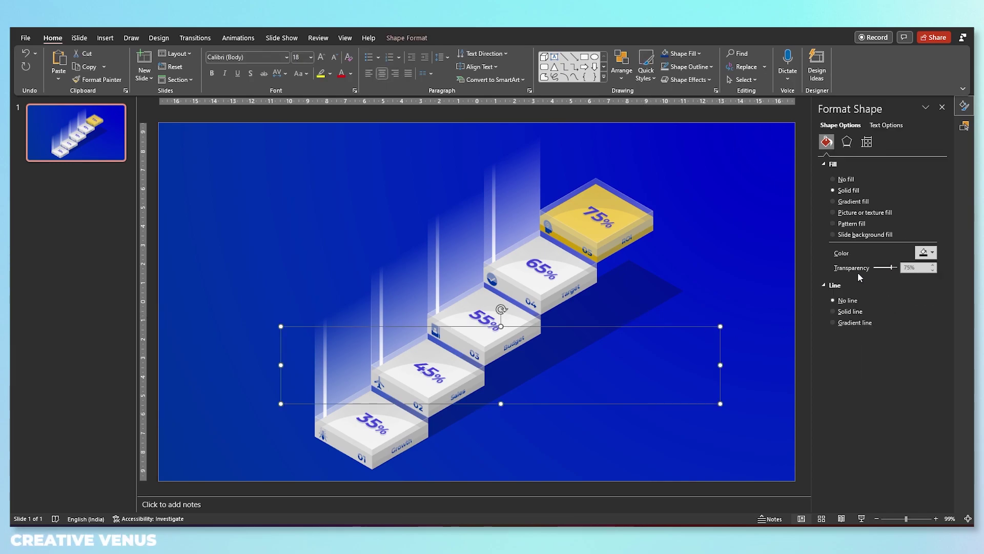
click(848, 147)
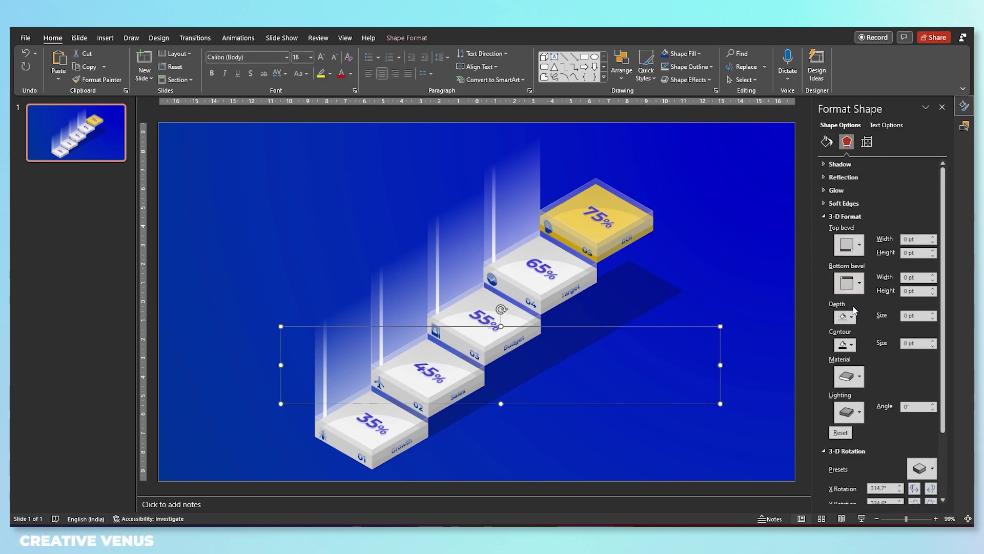
scroll(879, 375, down, 3)
scroll(883, 376, up, 3)
click(841, 203)
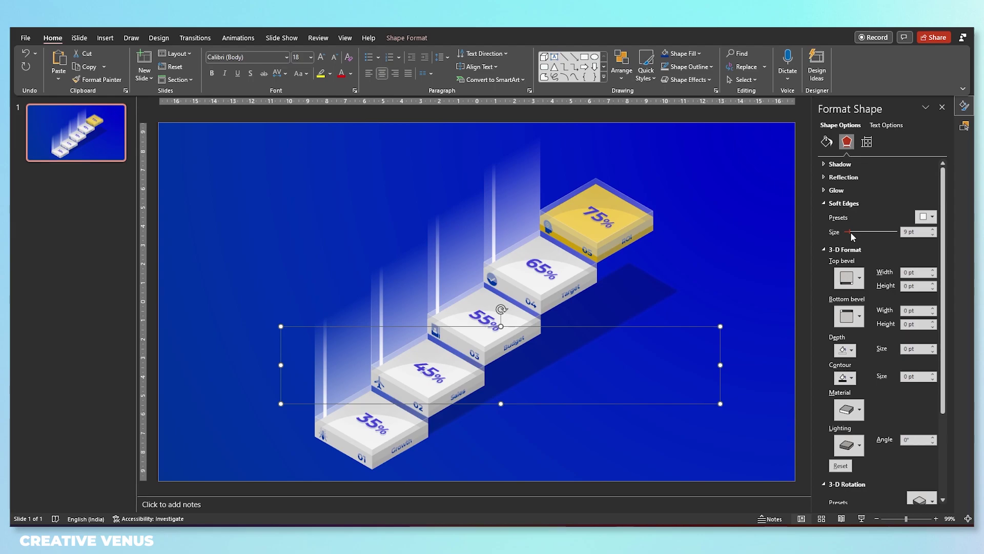
click(733, 276)
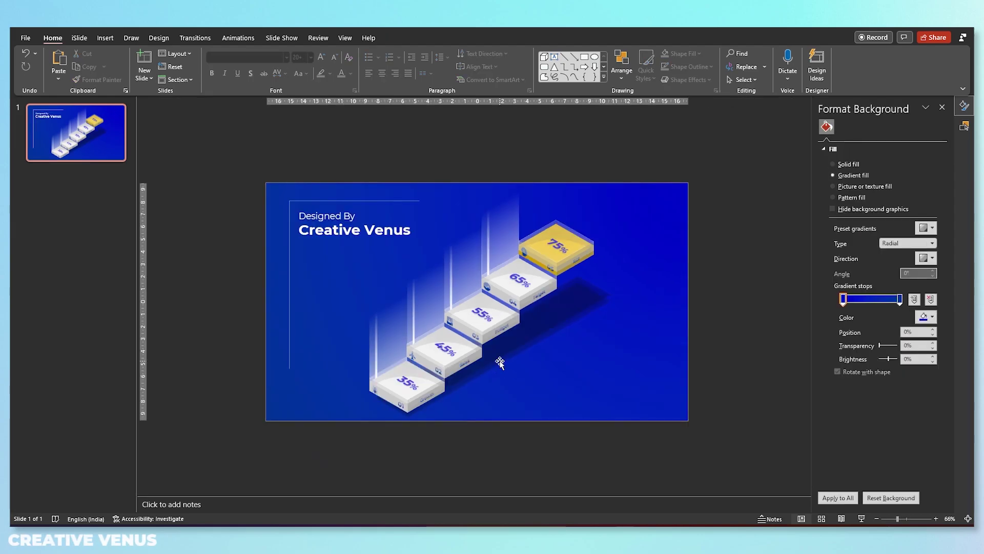
Step: Ungroup the staircase into its separate block groups
scroll(501, 362, up, 1)
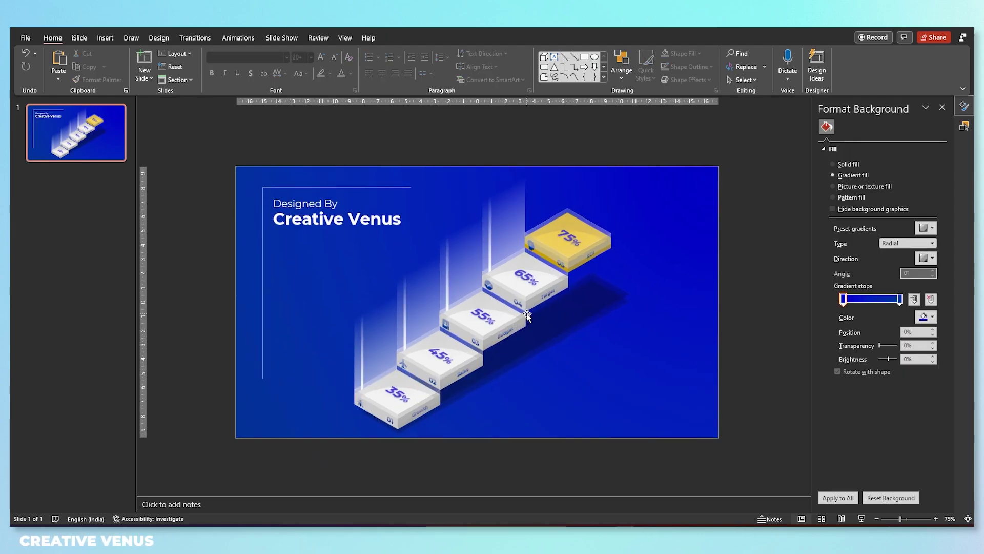
click(388, 408)
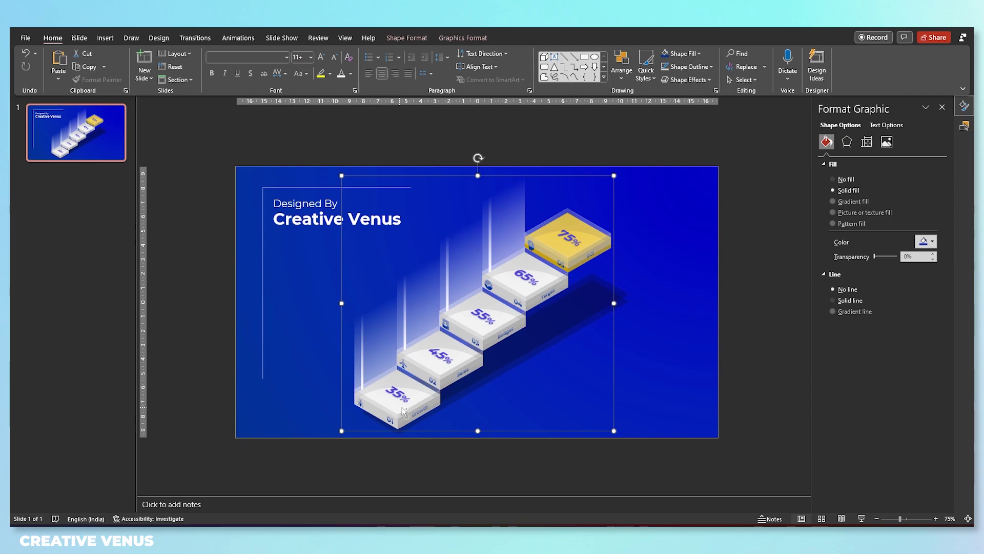
key(ctrl+shift+g)
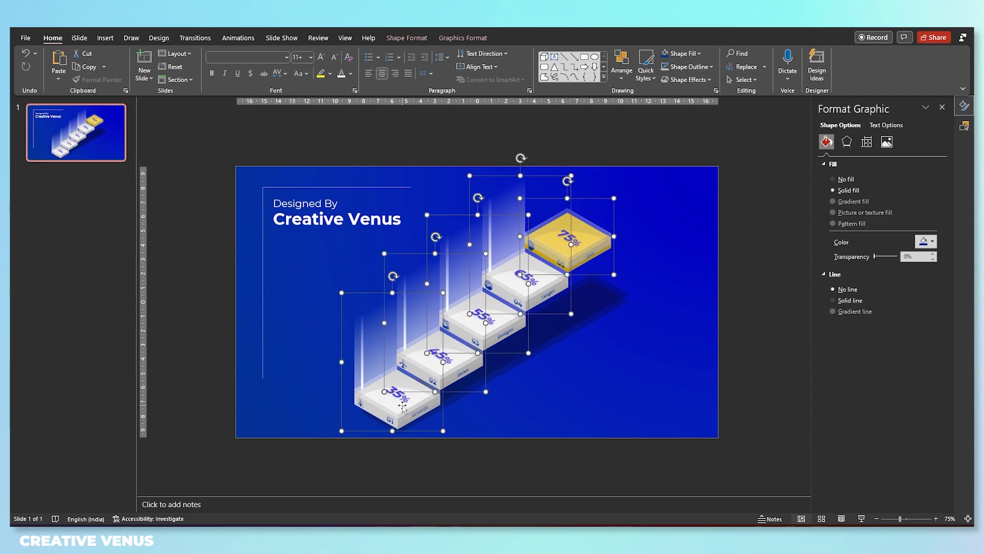
click(564, 417)
click(626, 431)
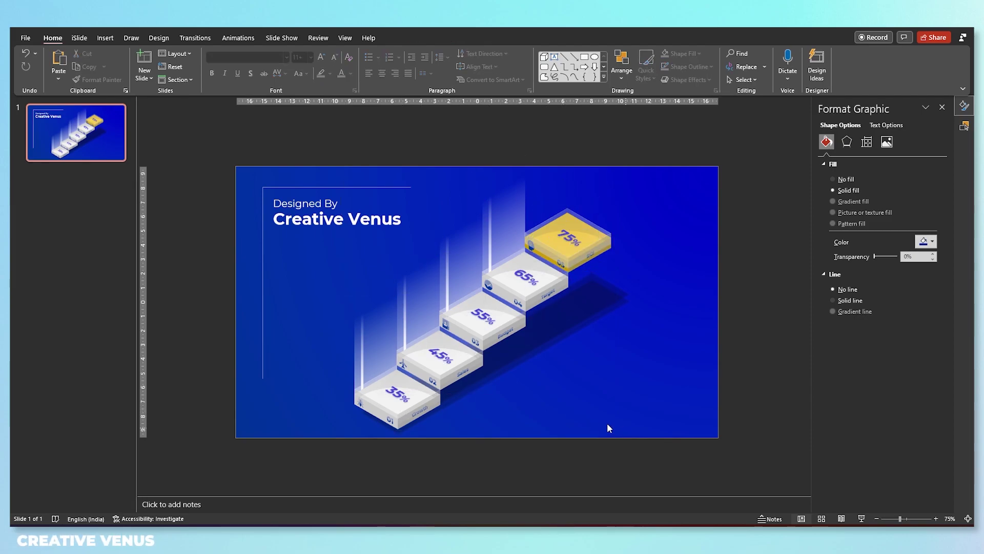
Step: Duplicate the transparent gradient boxes of all five blocks together and position the copies slightly above the originals
click(428, 396)
shift+click(443, 373)
shift+click(483, 329)
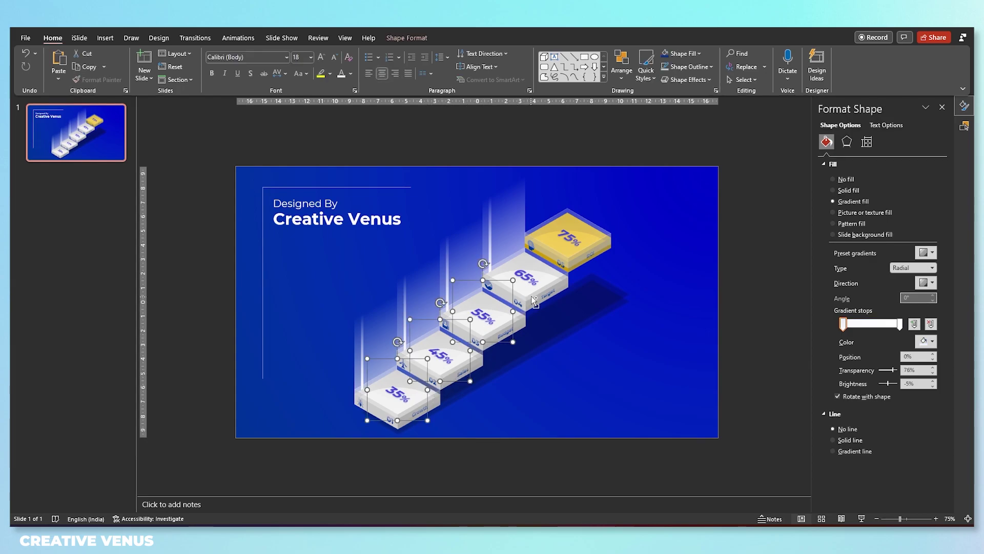
shift+click(530, 296)
shift+click(566, 258)
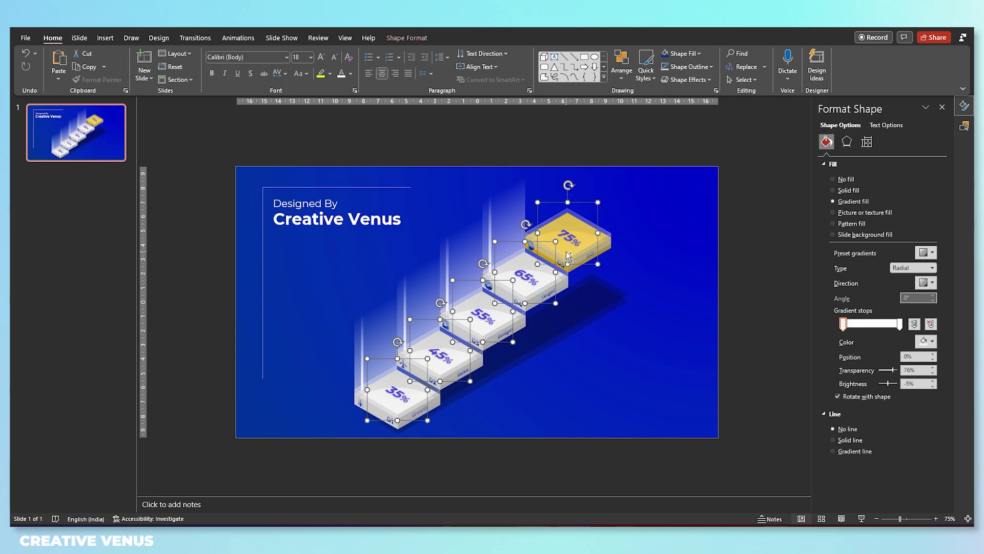
key(ctrl+v)
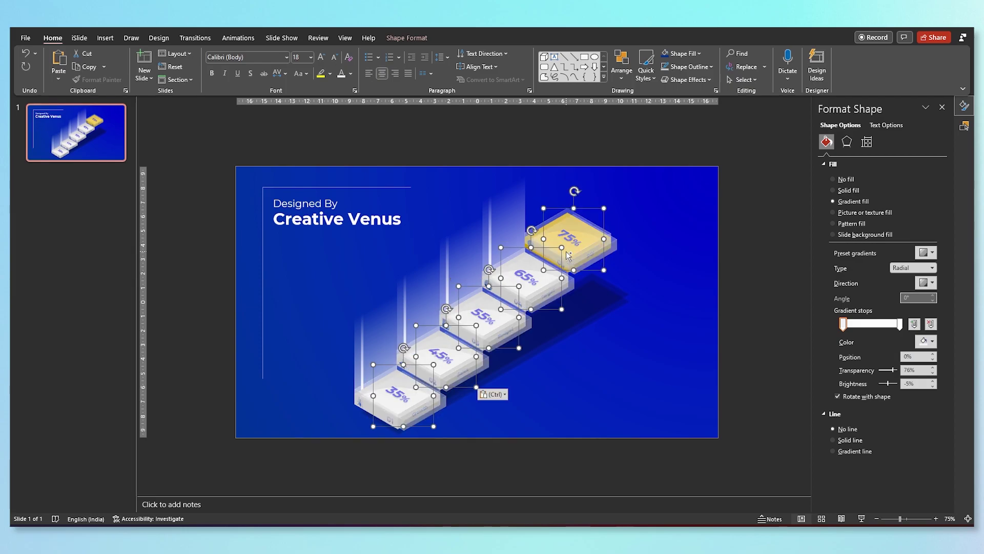
drag(566, 248, 567, 249)
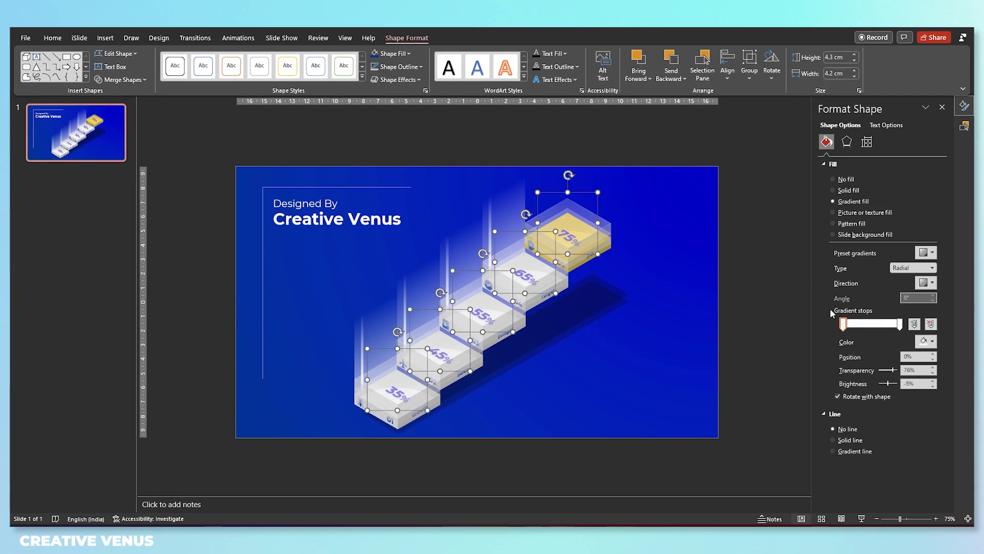
Step: Recolour the first gradient stop of the five raised box copies light blue at 65% transparency and make their last stop more than 90% transparent
click(925, 341)
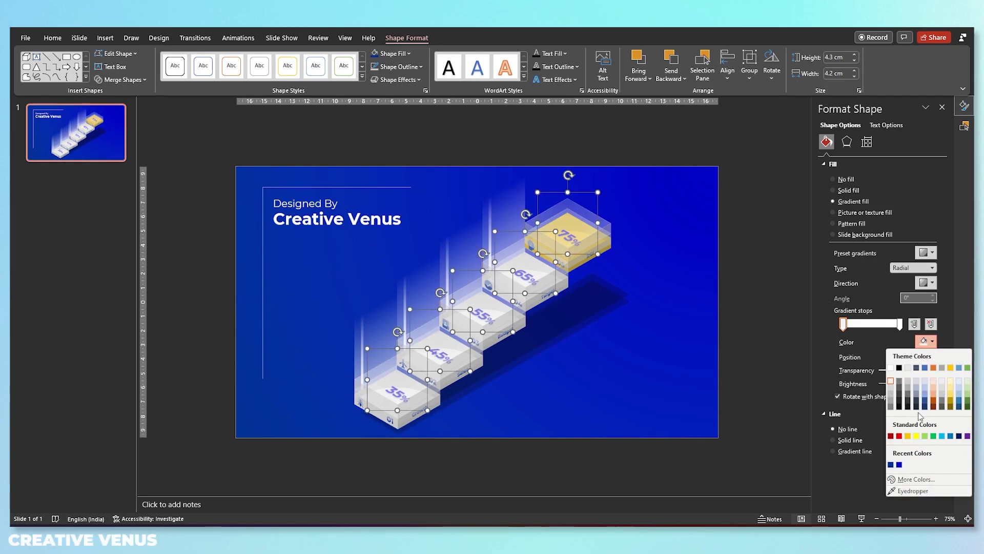
click(942, 436)
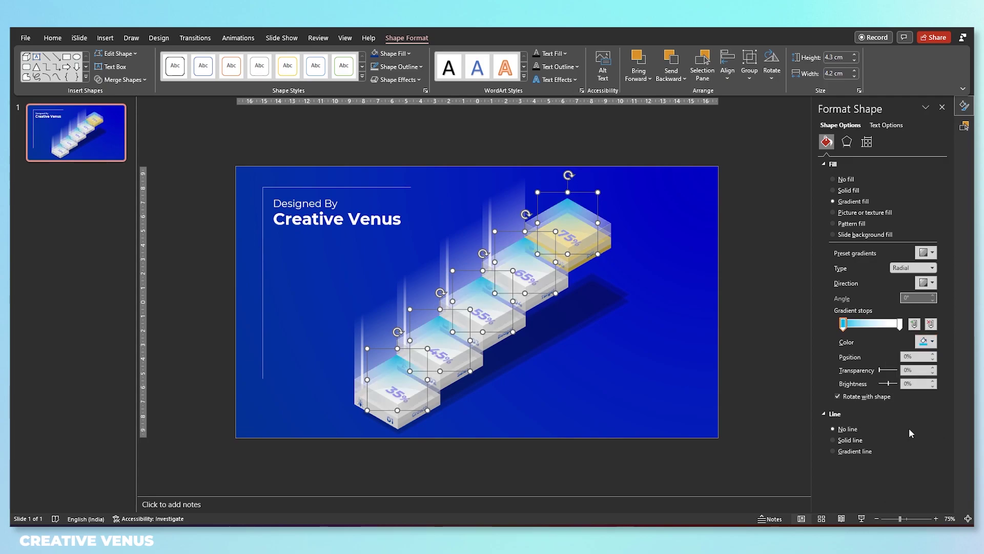
drag(880, 369, 892, 375)
click(900, 324)
drag(891, 370, 897, 372)
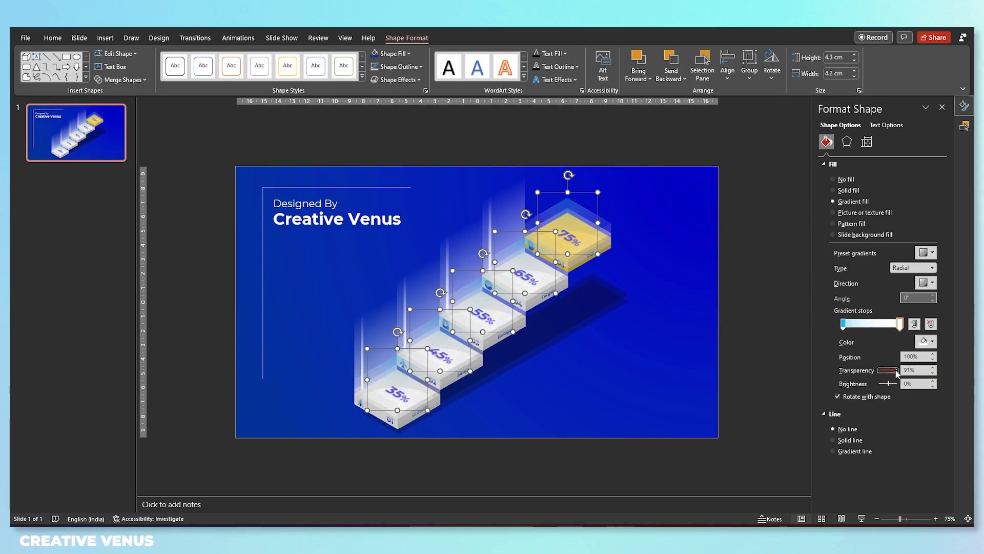
drag(897, 373, 898, 374)
click(755, 371)
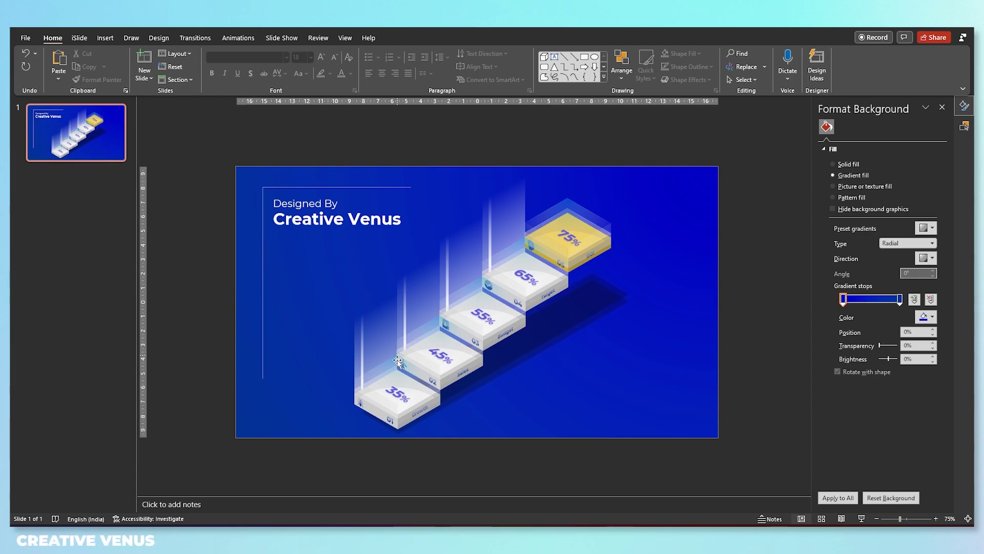
Step: Place a copy of the 75% block's raised gradient box in the empty area below and flatten it by setting its 3-D depth to 0
click(587, 224)
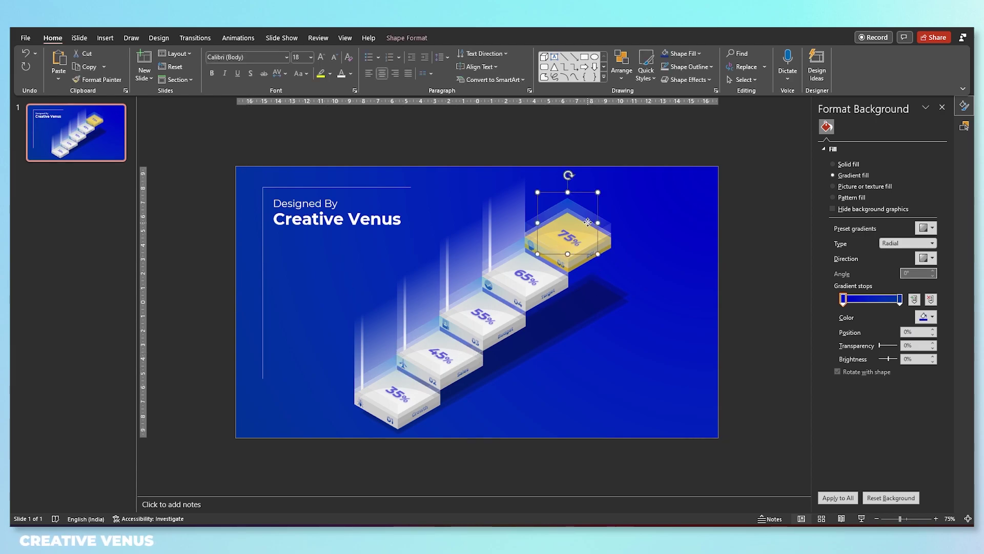
drag(591, 234, 660, 345)
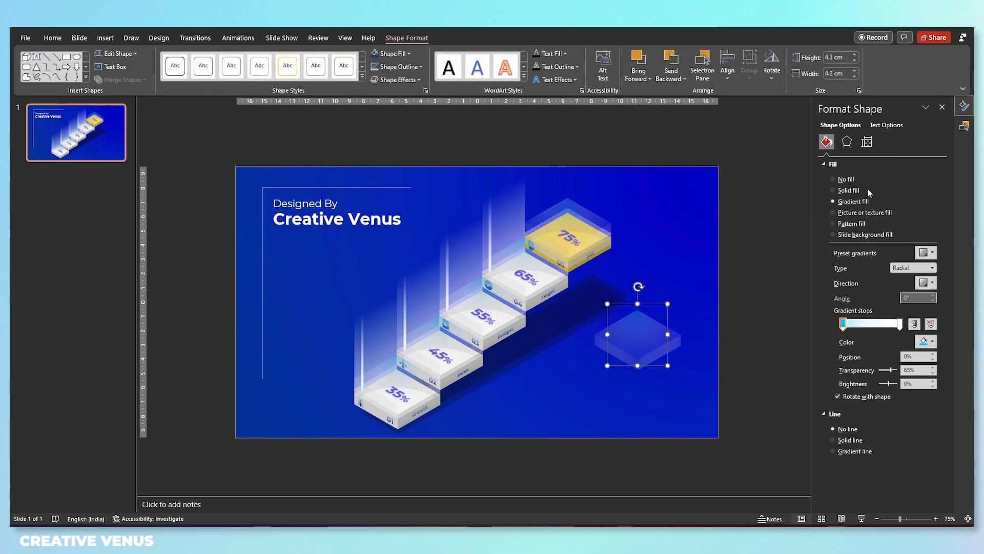
click(847, 142)
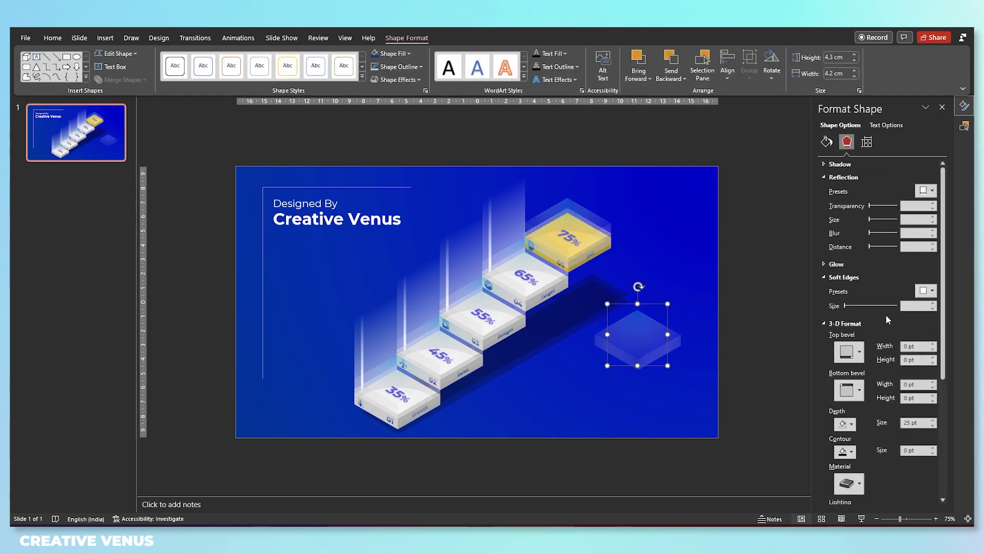
scroll(889, 468, down, 3)
click(923, 476)
click(892, 471)
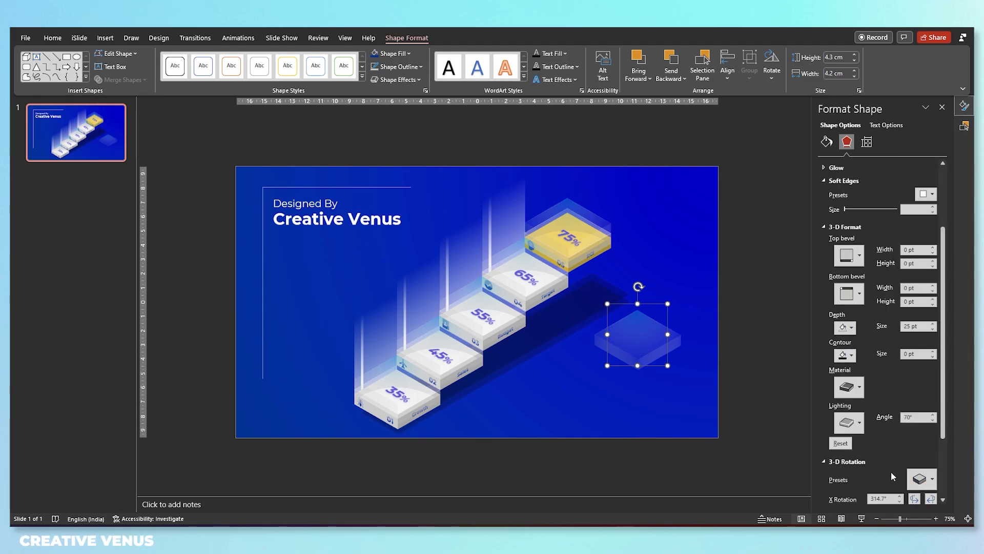
drag(925, 326, 900, 329)
text(0)
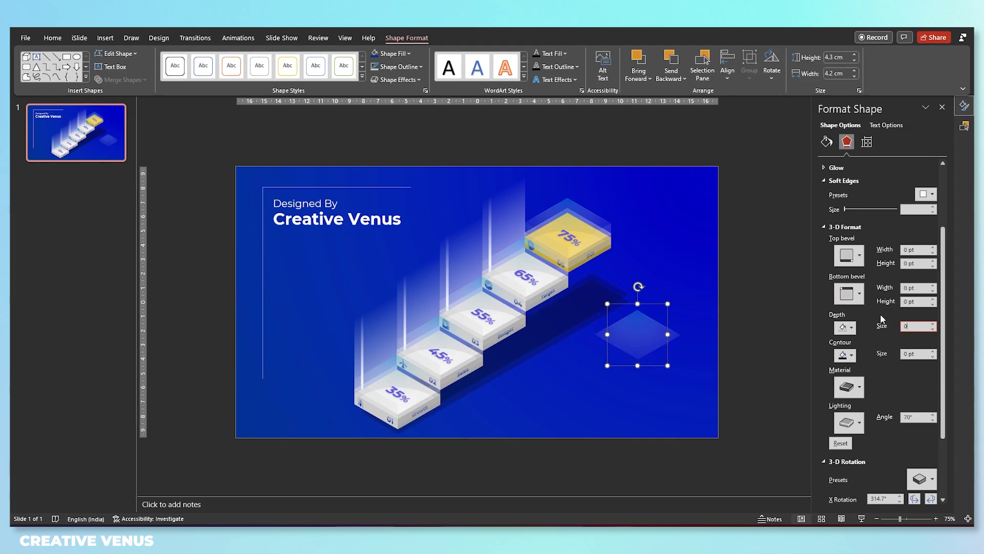
Step: Give the flattened tile a solid white fill with about 87% transparency
click(826, 142)
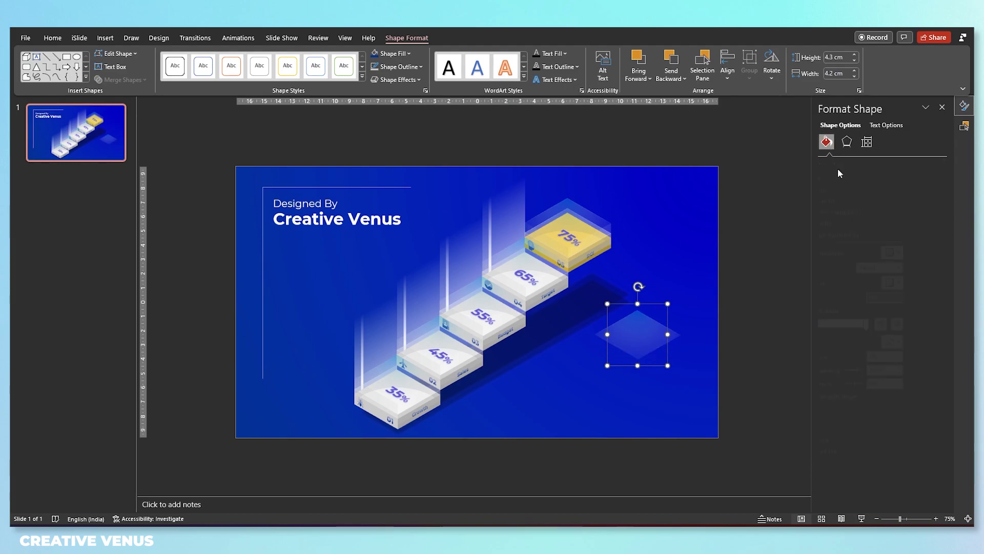
click(846, 191)
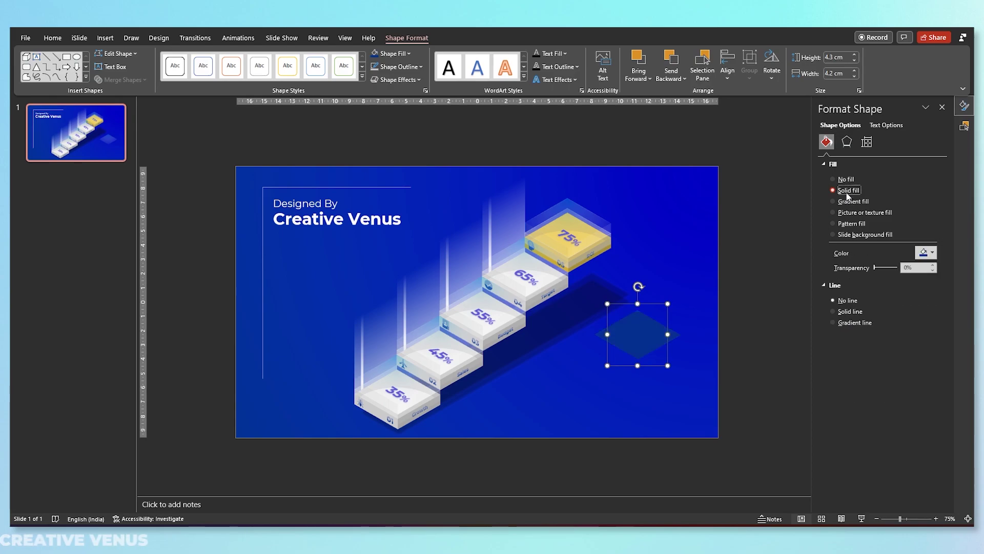
click(919, 253)
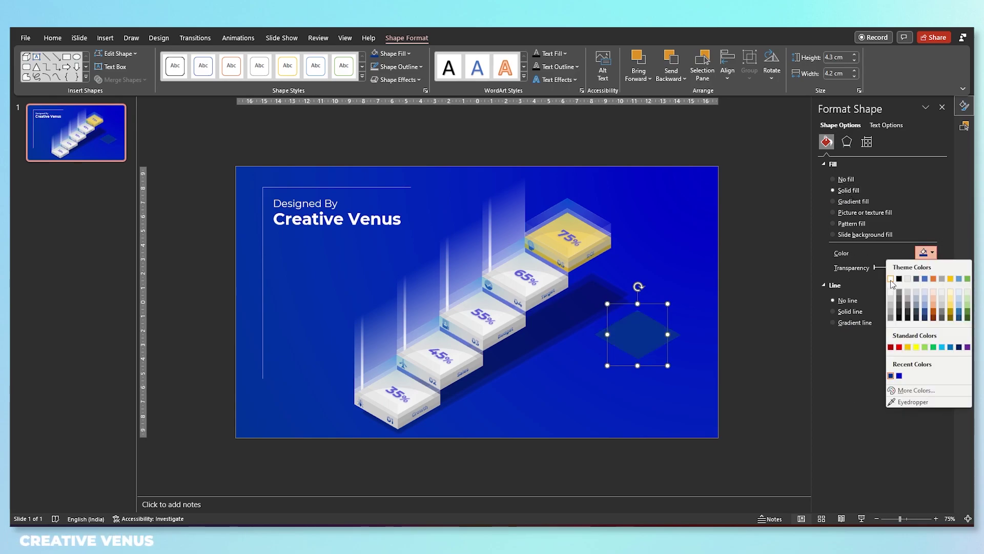
click(890, 280)
drag(873, 267, 894, 268)
Step: Set the tile below the staircase, add a copy beside it at 93% transparency, and stack another copy directly above that one
drag(625, 337, 571, 410)
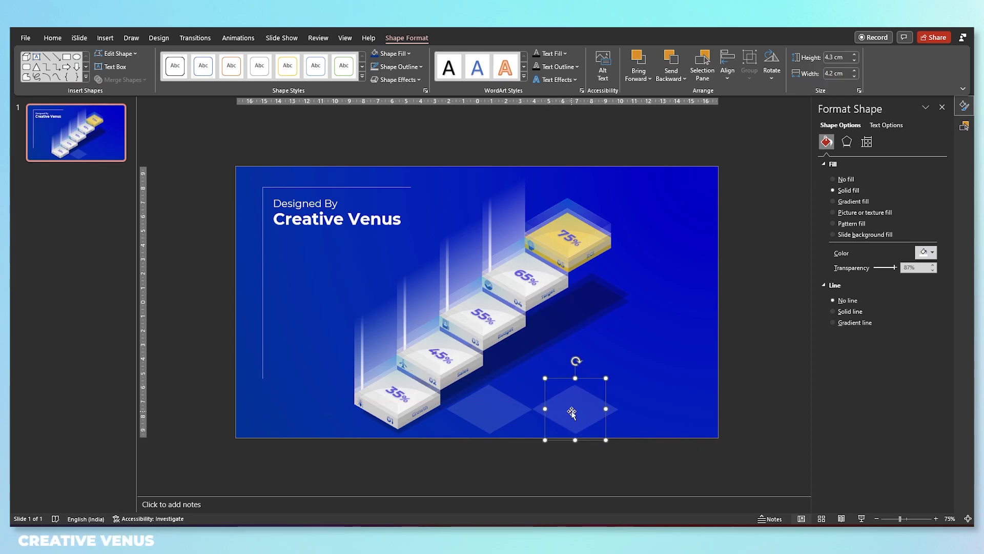
drag(894, 267, 893, 269)
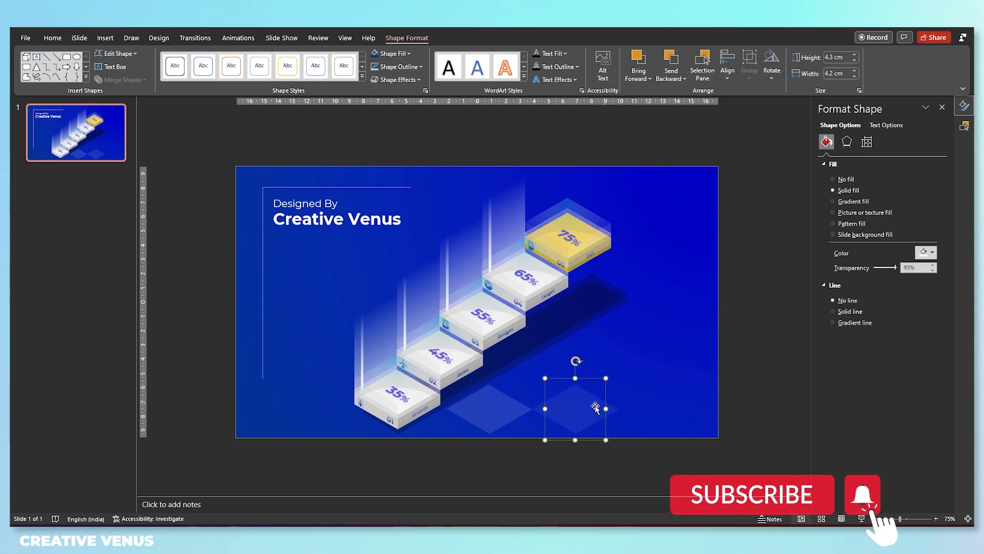
key(ctrl+d)
drag(665, 422, 578, 373)
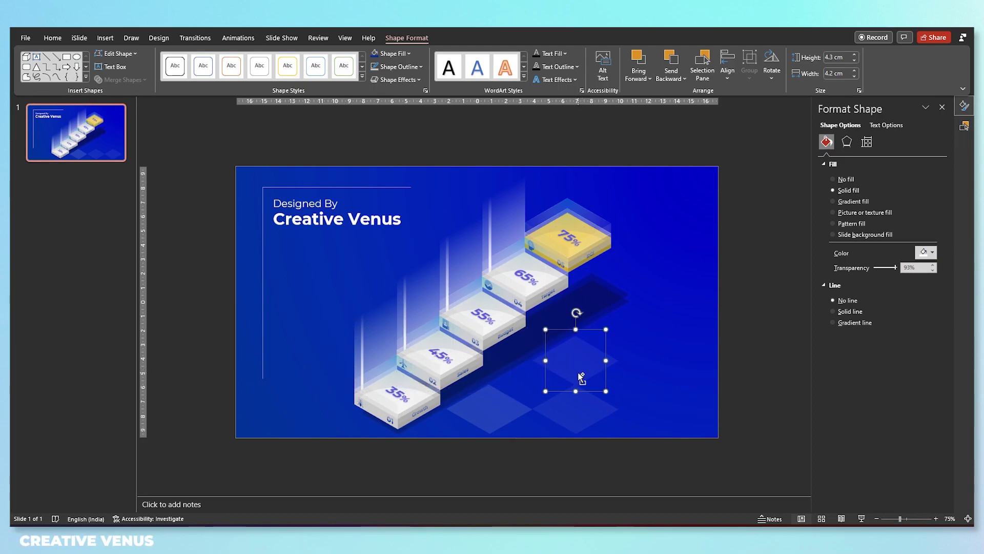
key(Up)
key(Up)
key(Up)
key(Up)
key(Up)
Step: Add two more stacked tile copies towards the slide's edge, completing a stepped checkerboard of five tiles beneath the staircase
drag(585, 326, 681, 313)
drag(674, 315, 665, 315)
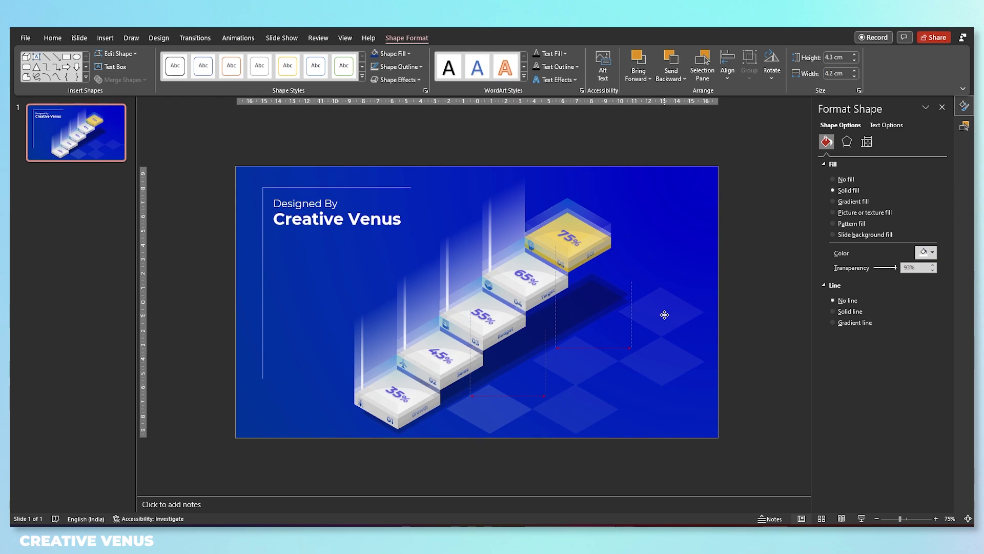
drag(664, 314, 664, 314)
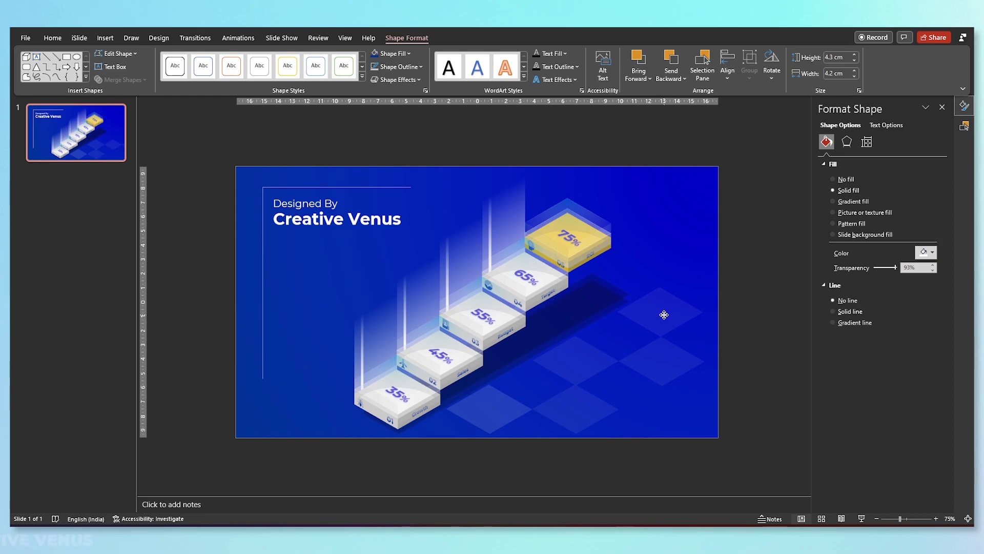
Step: Set all five checkerboard tiles to 92% transparency and group them, shifted slightly towards the slide's edge
click(663, 314)
shift+click(675, 386)
shift+click(577, 401)
shift+click(568, 359)
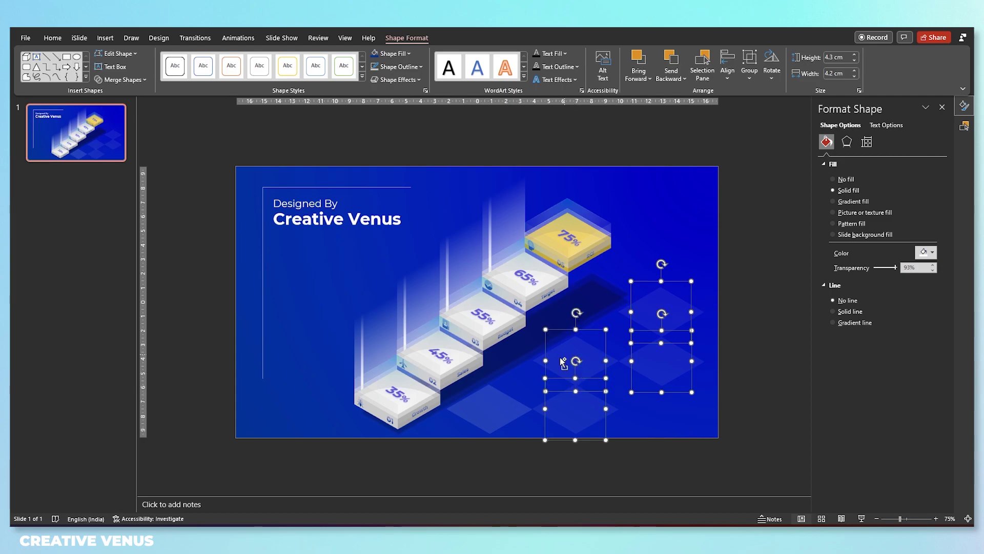
shift+click(488, 409)
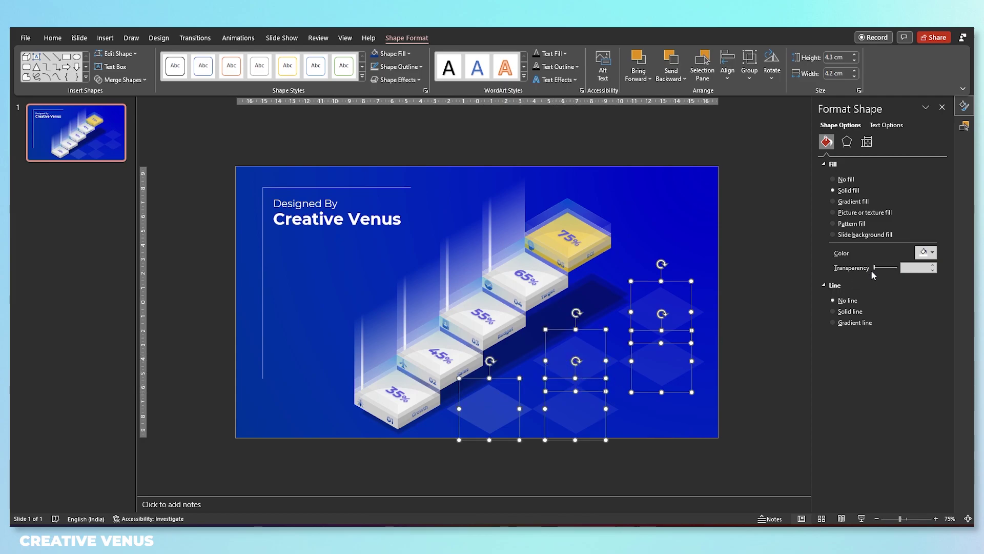
drag(882, 267, 893, 266)
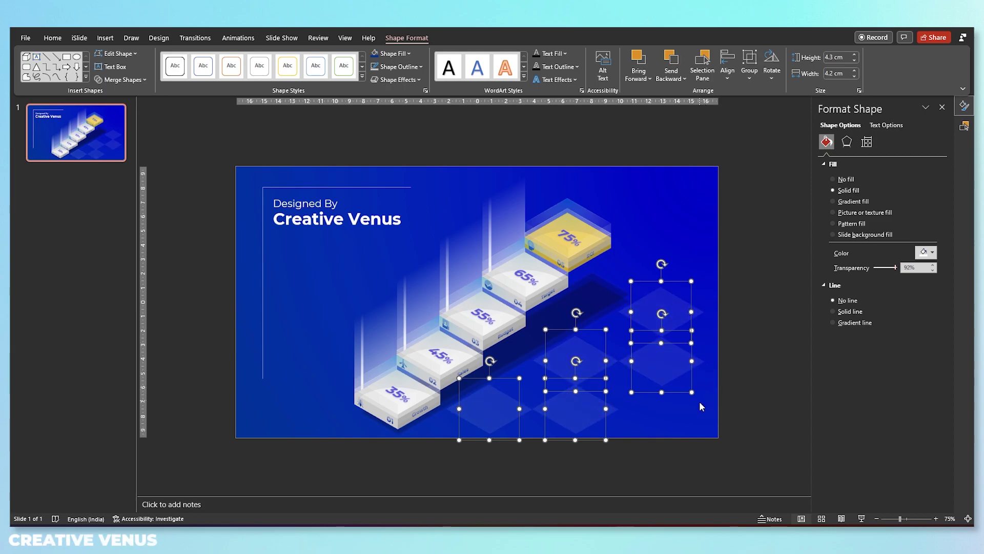
key(ctrl+g)
drag(672, 317, 684, 313)
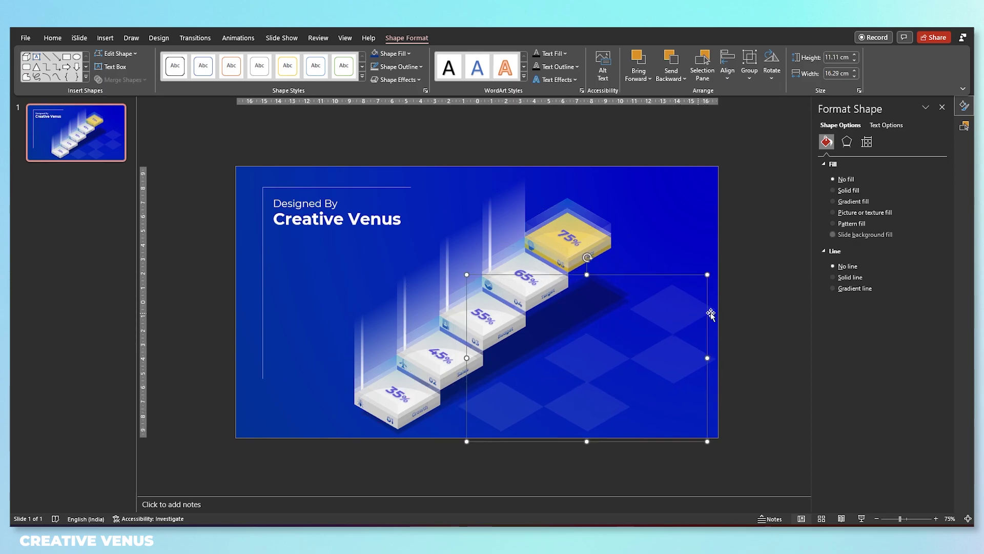
Step: Recolour the tile group with a solid fill in the recently used bright blue
click(849, 190)
click(932, 252)
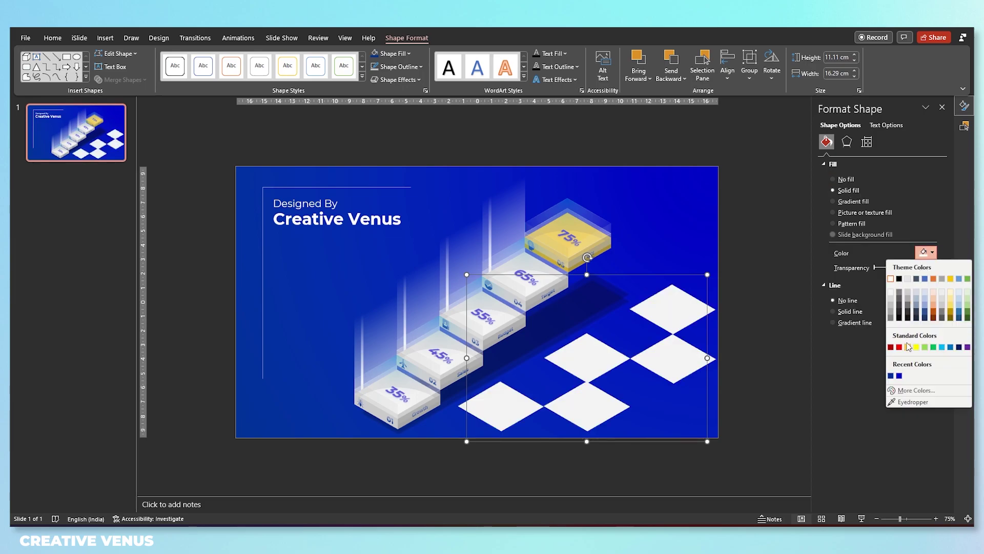
click(900, 375)
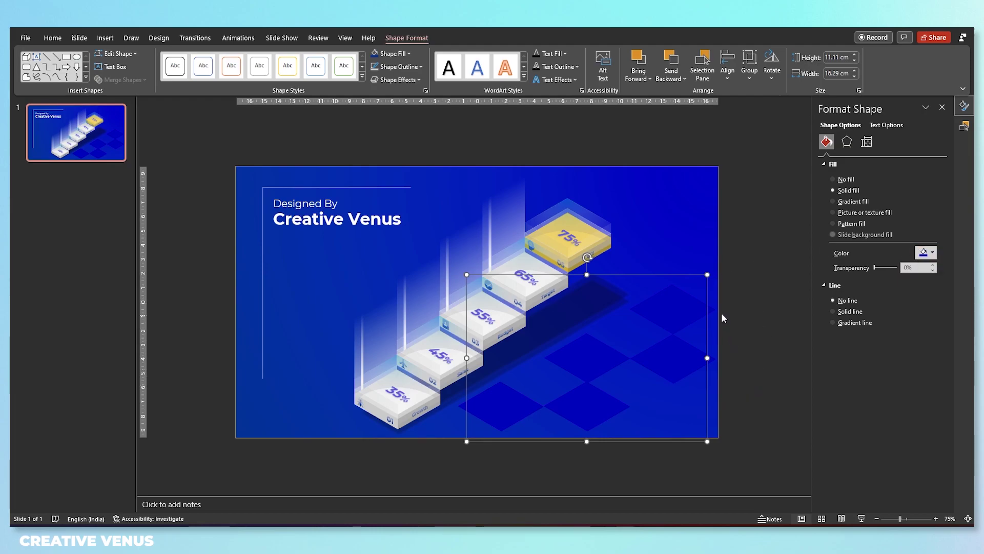
Step: Shrink the tile group to 8.37 × 12.28 cm below the staircase's shadow and set its fill transparency to 75%
drag(707, 275, 650, 313)
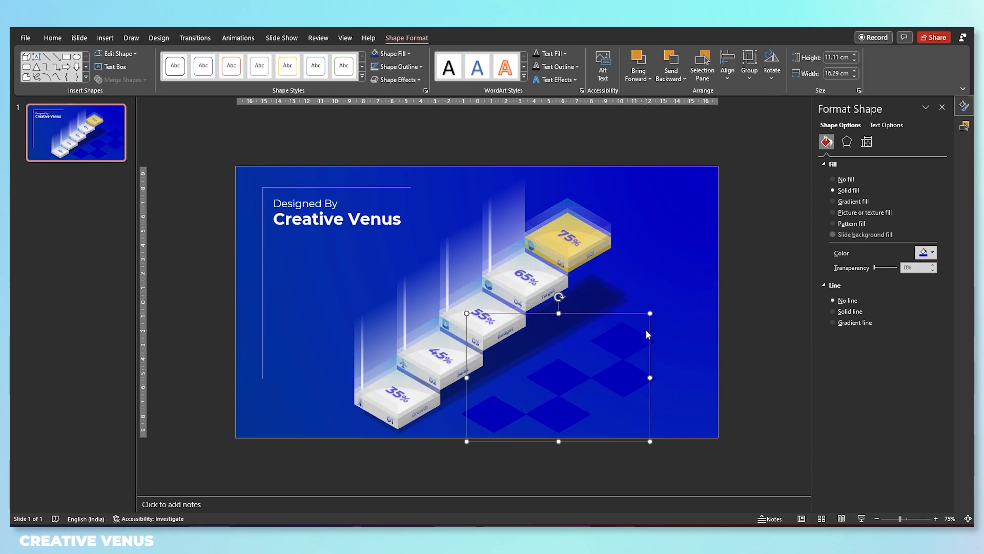
drag(637, 351, 662, 344)
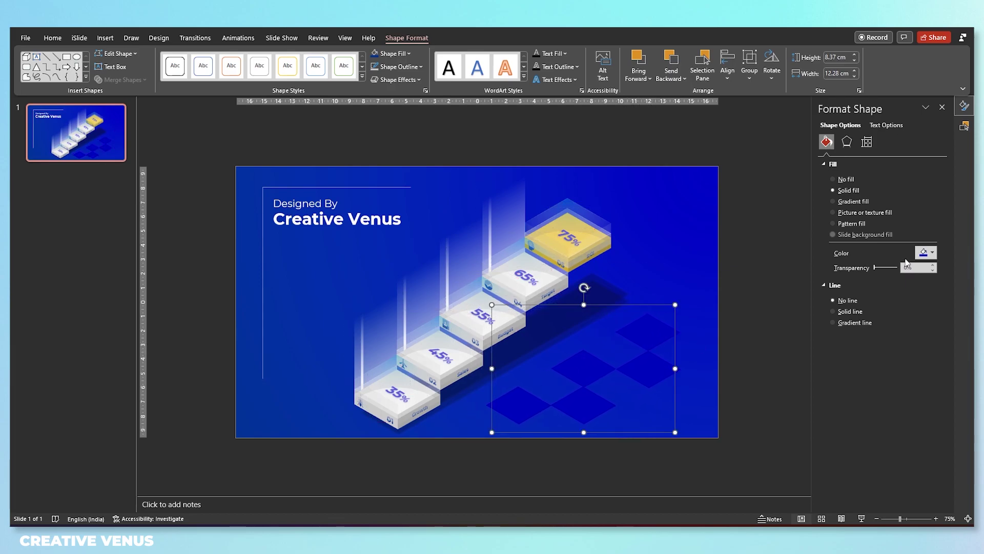
drag(874, 266, 892, 267)
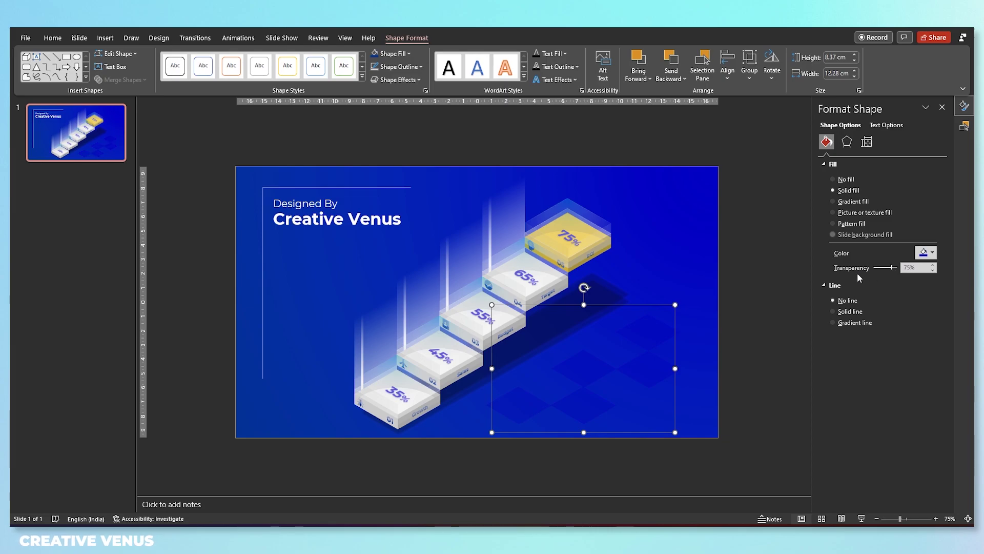
Step: Duplicate the tile group with a slight upward offset and fill the copy white at about 91% transparency
drag(647, 370, 643, 359)
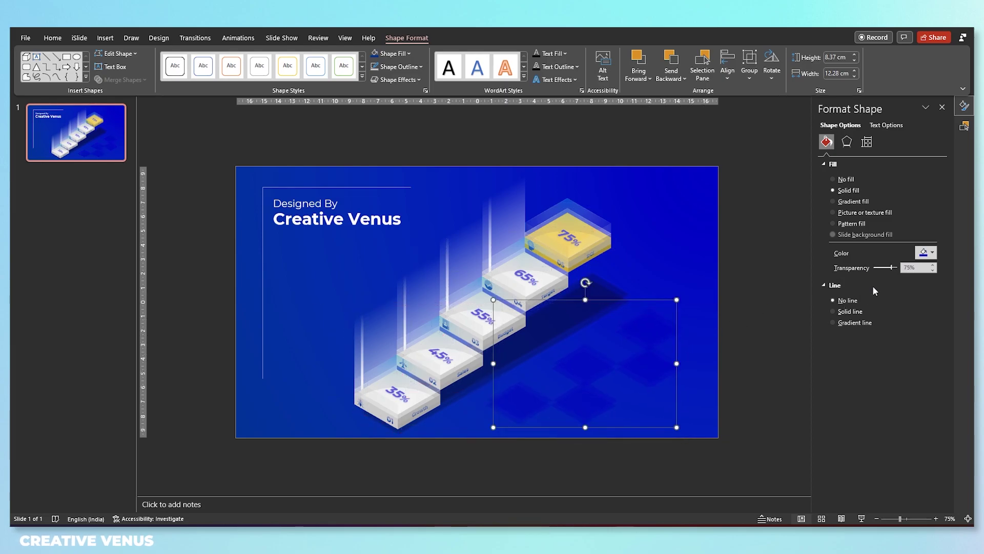
click(935, 251)
click(889, 276)
drag(891, 267, 894, 269)
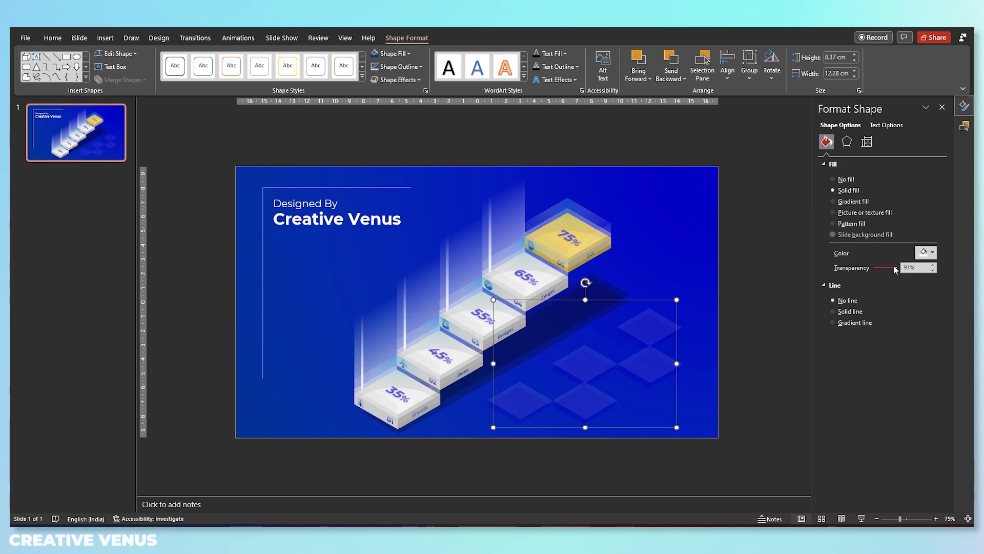
click(743, 388)
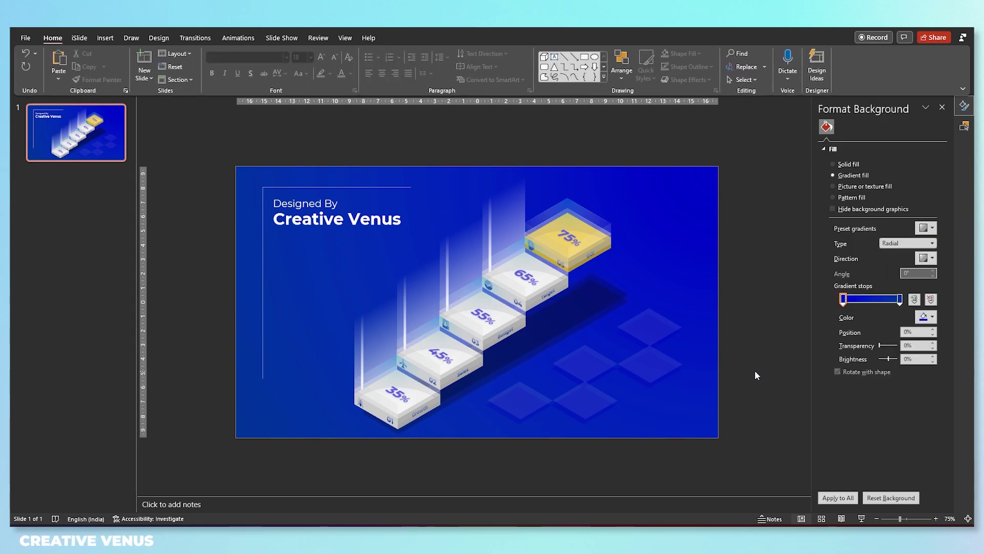
Step: Draw a circle of 15.76 cm diameter over the lower staircase with a gradient fill and no outline
click(105, 38)
click(179, 64)
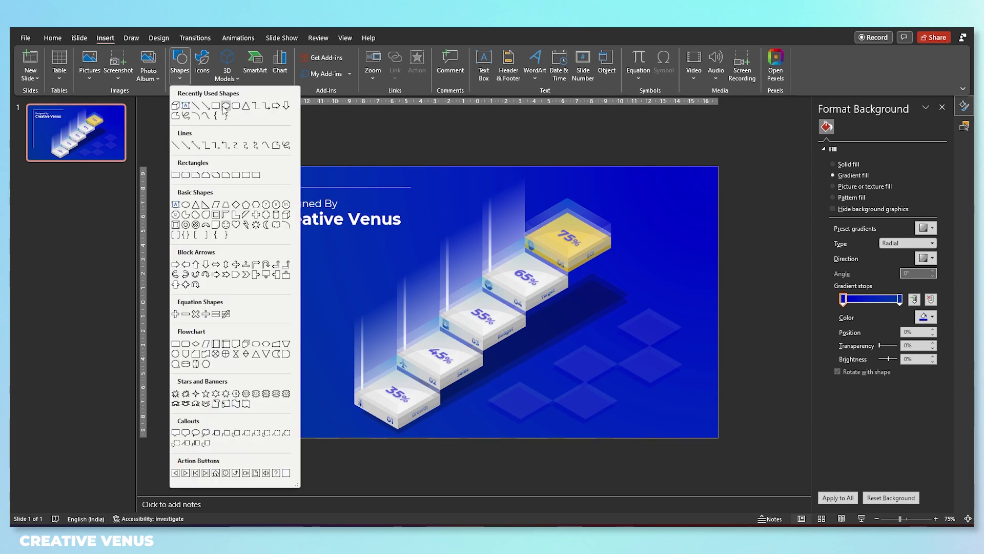
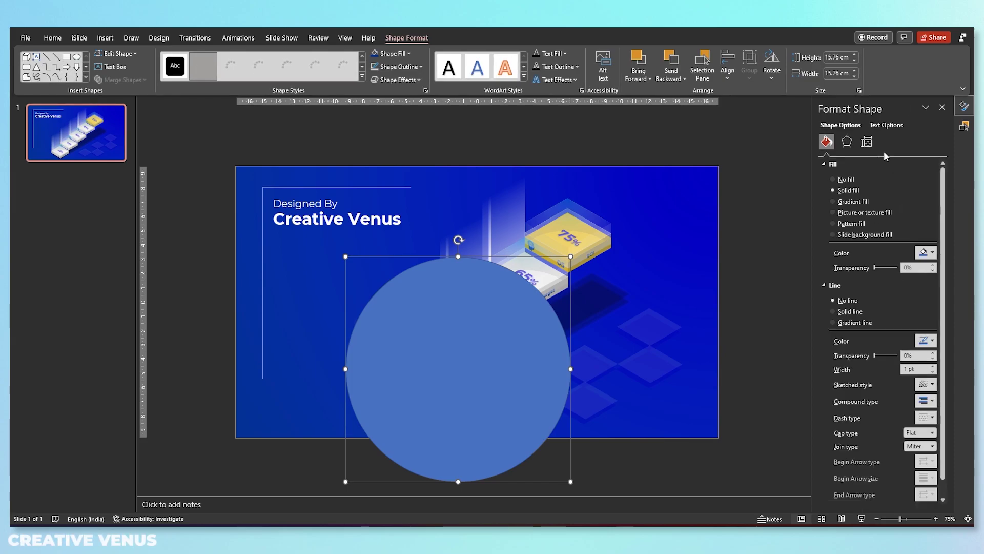
click(834, 201)
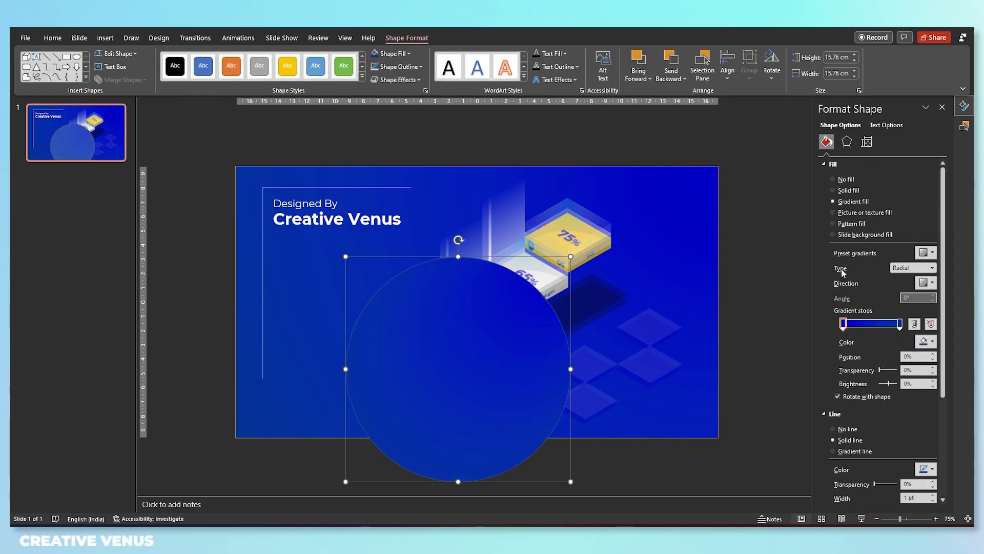
click(833, 429)
Step: Fade the circle's radial gradient outwards from the centre, adding a middle stop and making the end stop 100% transparent
click(873, 324)
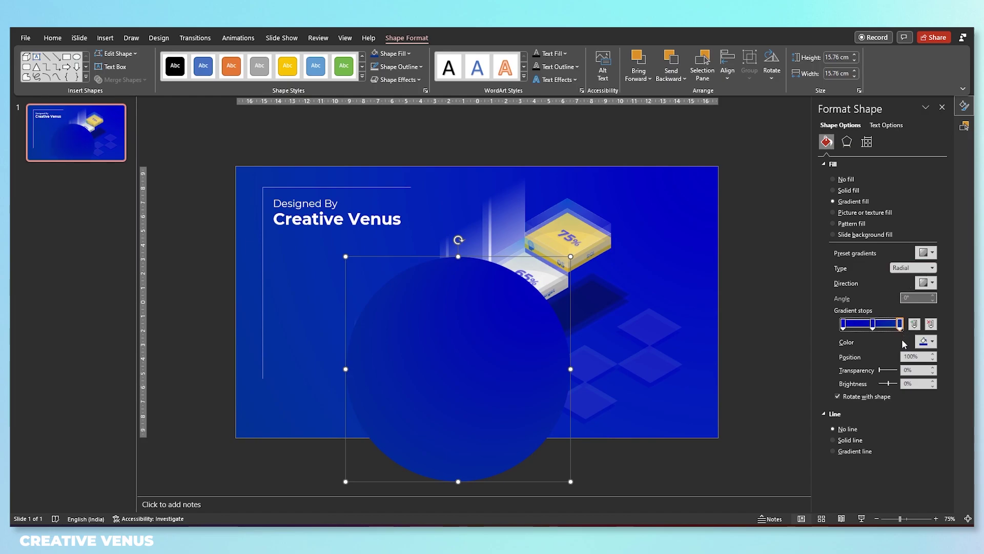
drag(883, 371, 915, 376)
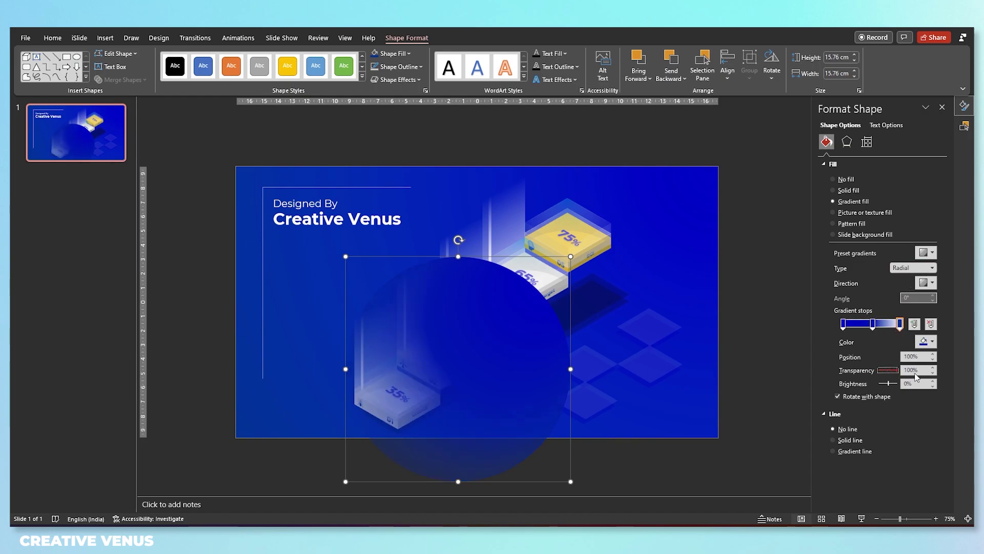
click(929, 285)
click(916, 303)
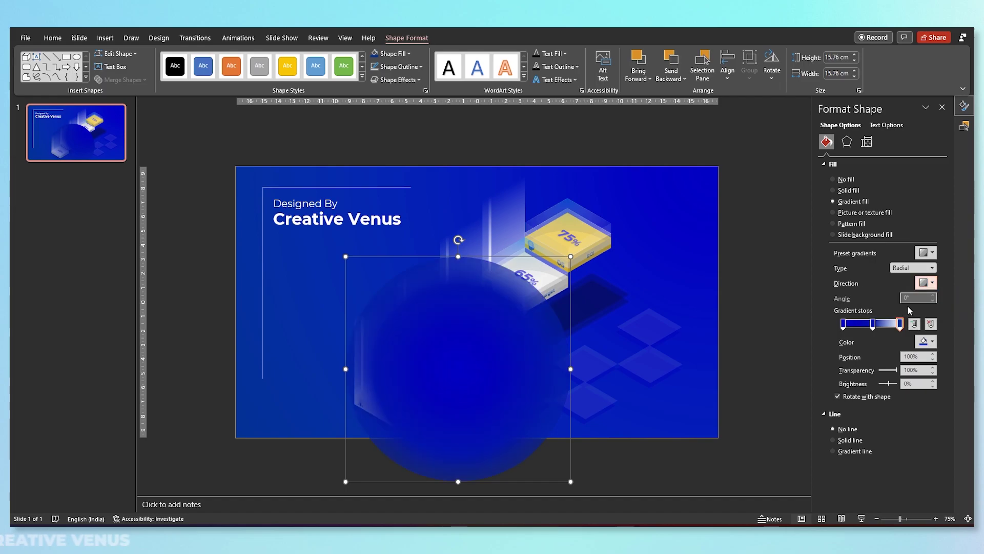
Step: Tighten the circle's radial gradient by placing its middle stop at 40%, and colour the centre and middle stops golden yellow
drag(900, 326, 865, 330)
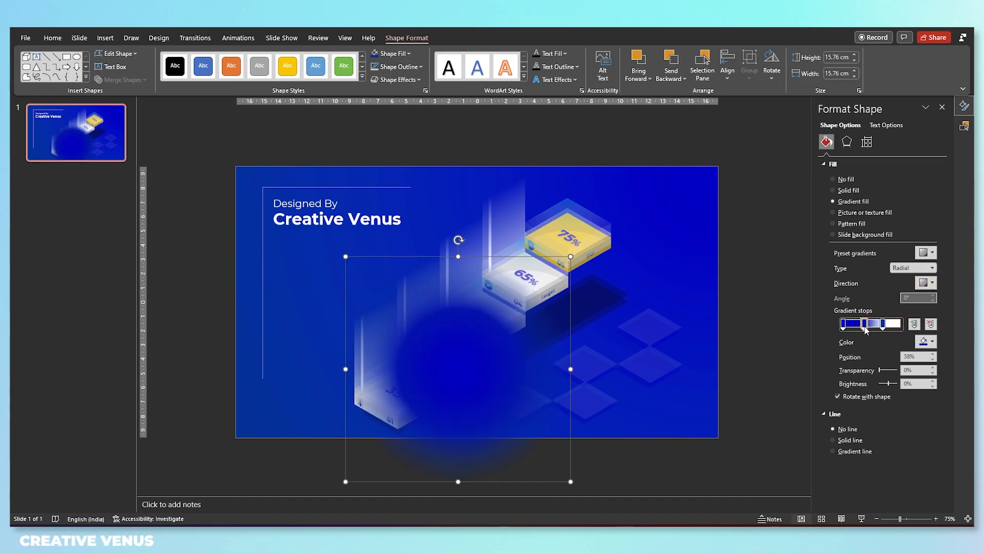
click(923, 341)
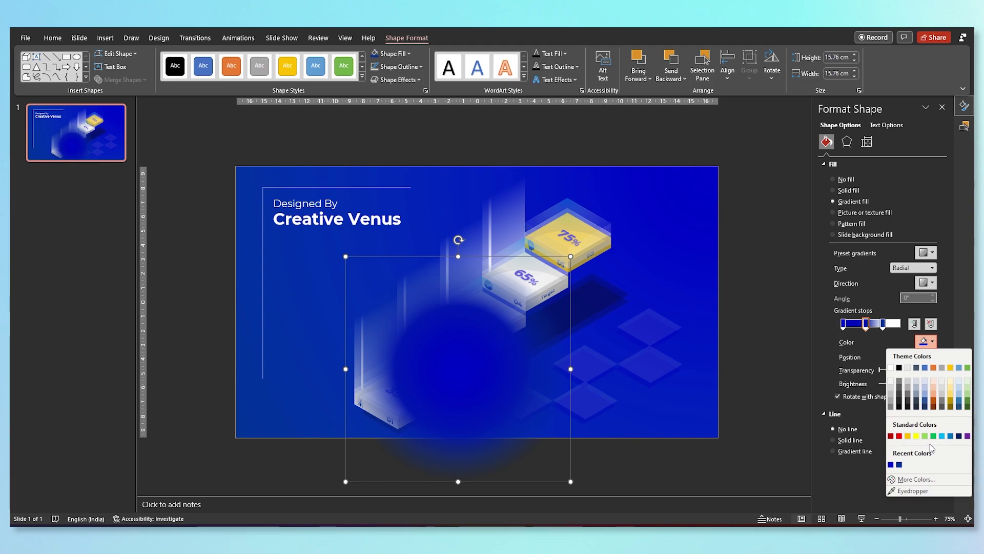
key(Escape)
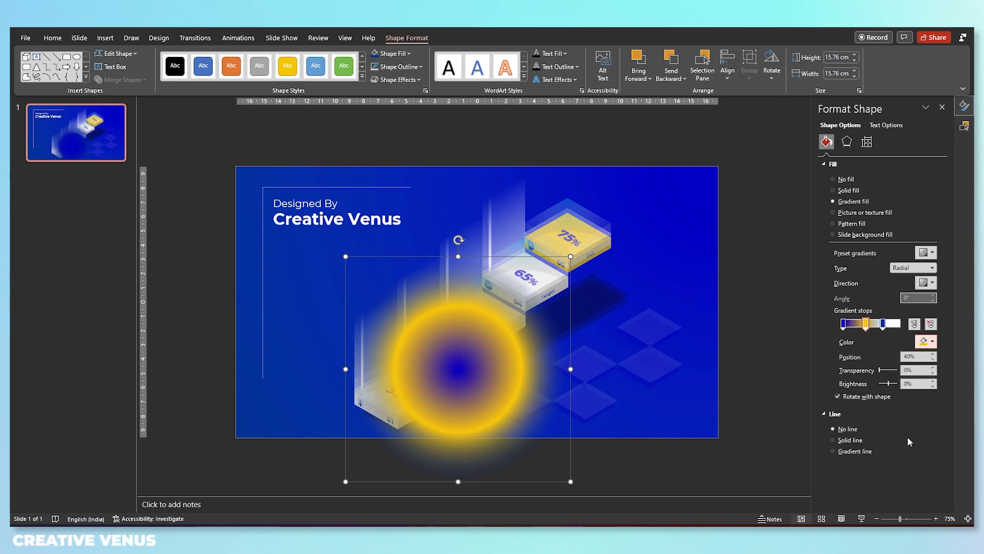
click(843, 325)
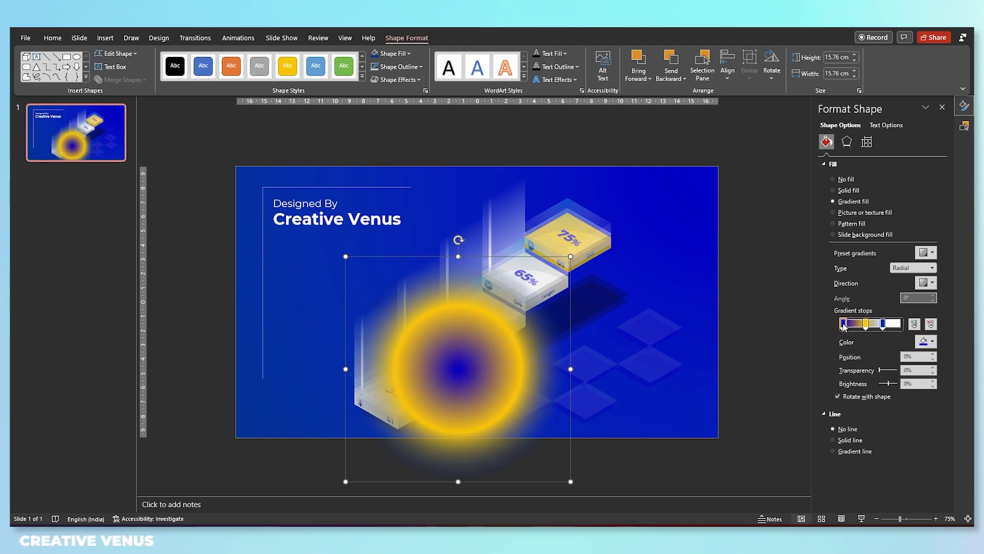
click(925, 345)
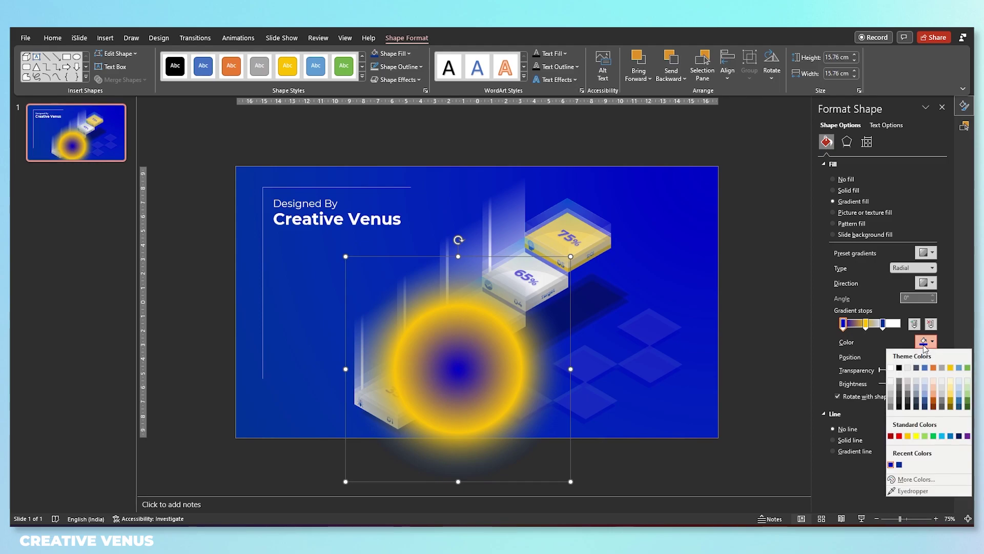
click(908, 436)
Step: Make the yellow gradient translucent, with about 84% transparency on the middle stop and 68% on the centre stop
click(866, 324)
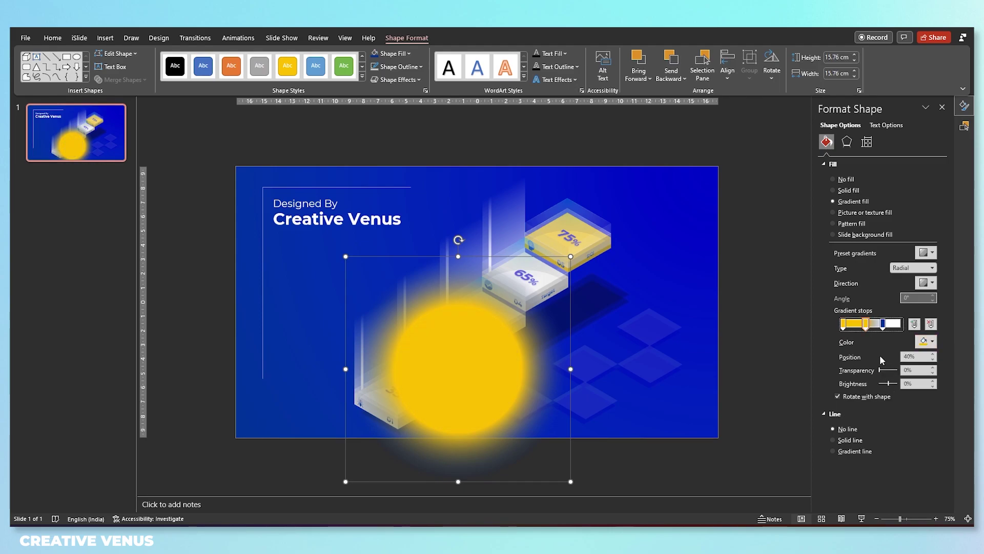
drag(880, 373, 894, 376)
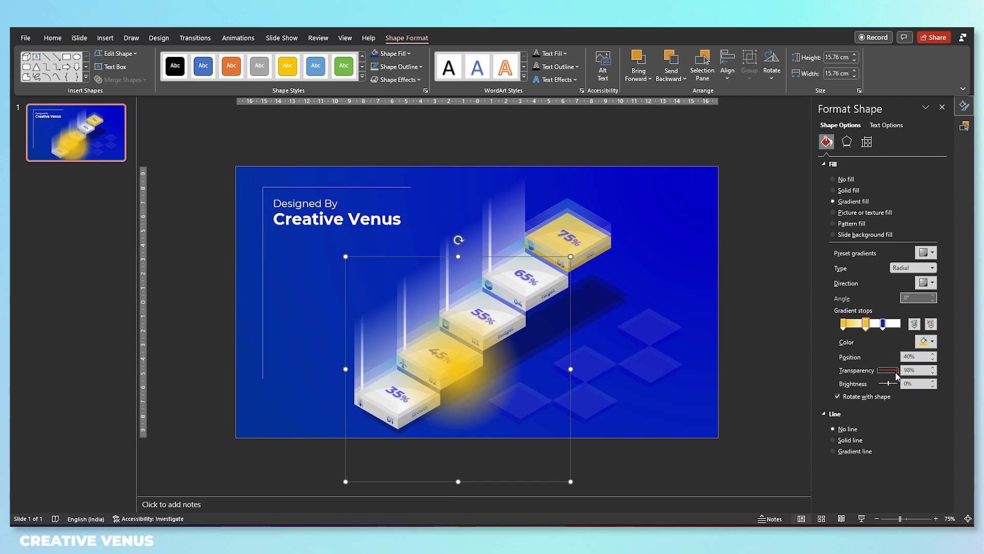
click(842, 324)
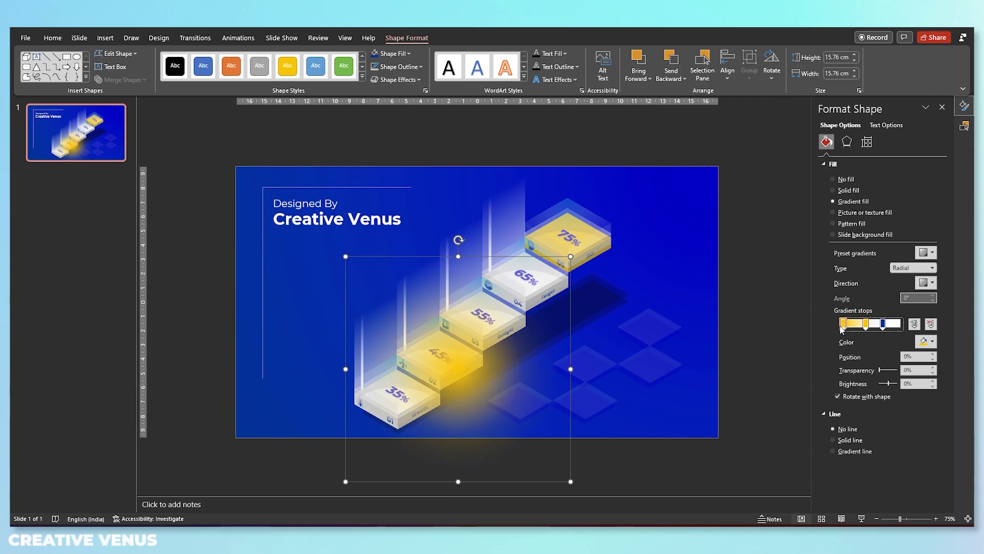
drag(880, 371, 893, 376)
Step: Move the yellow glow over the lower end of the staircase and send it to the back, keeping the middle stop at 84% transparency
drag(492, 405, 427, 371)
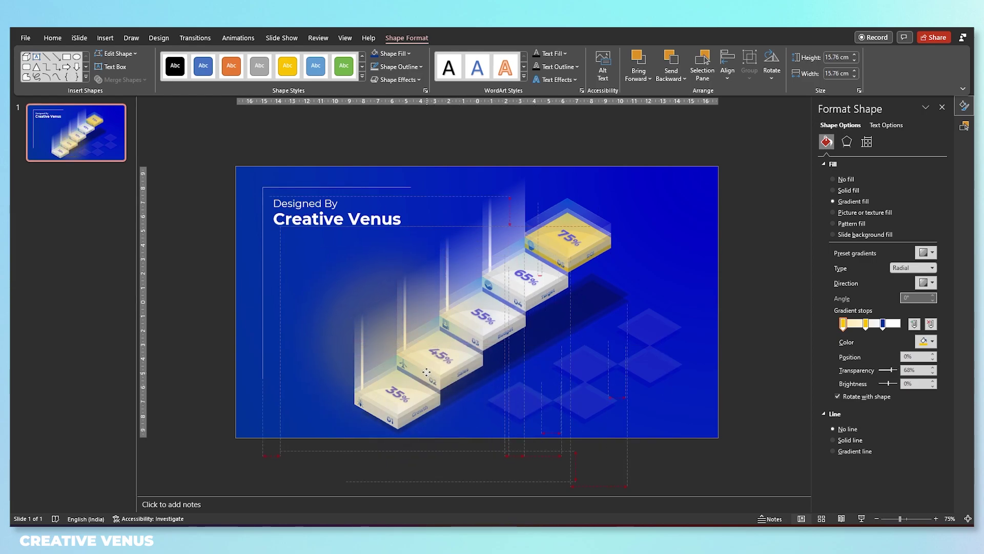
right_click(387, 327)
click(436, 181)
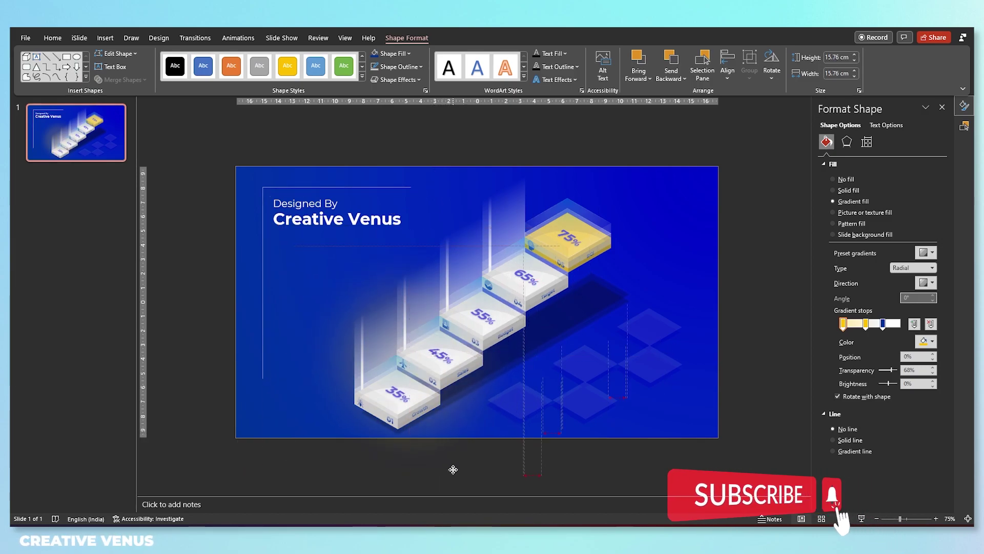
drag(434, 451, 436, 464)
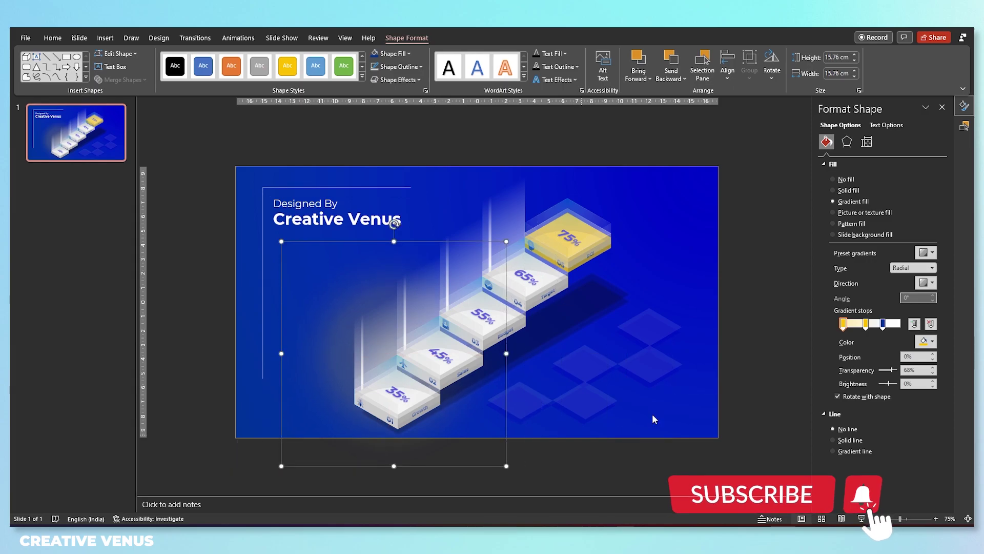
click(865, 324)
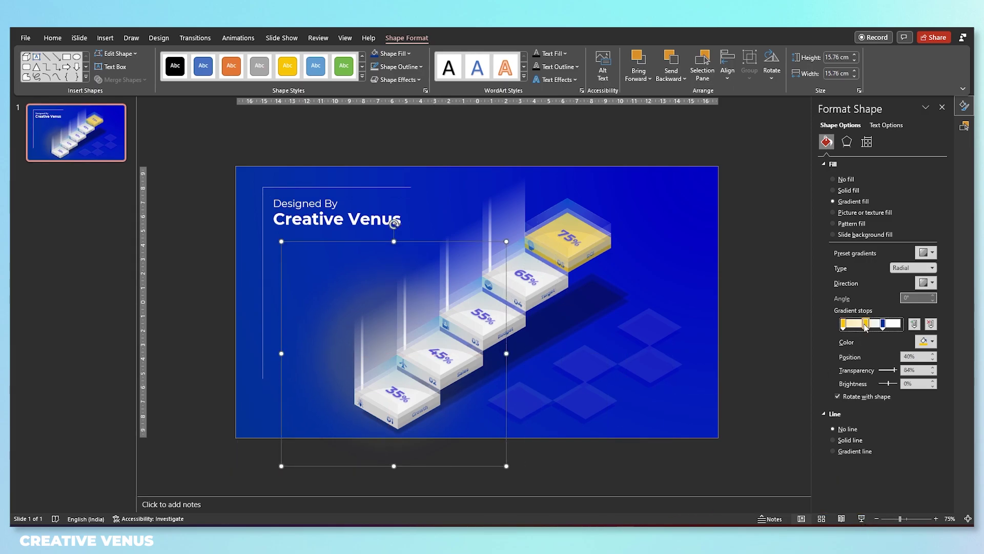
drag(895, 373, 896, 373)
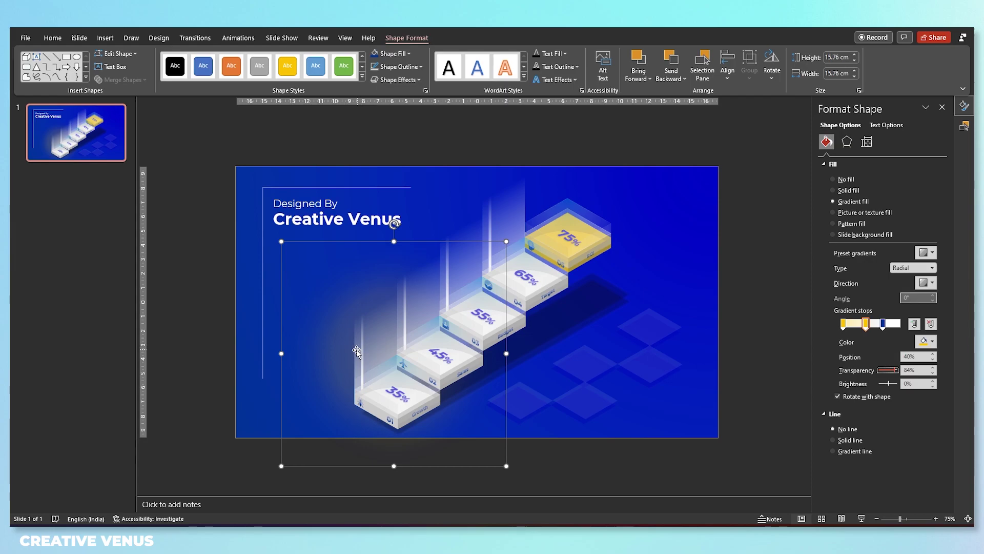
Step: Paste a copy of the yellow glow, position it around the upper staircase and send it to the back
drag(349, 353, 415, 330)
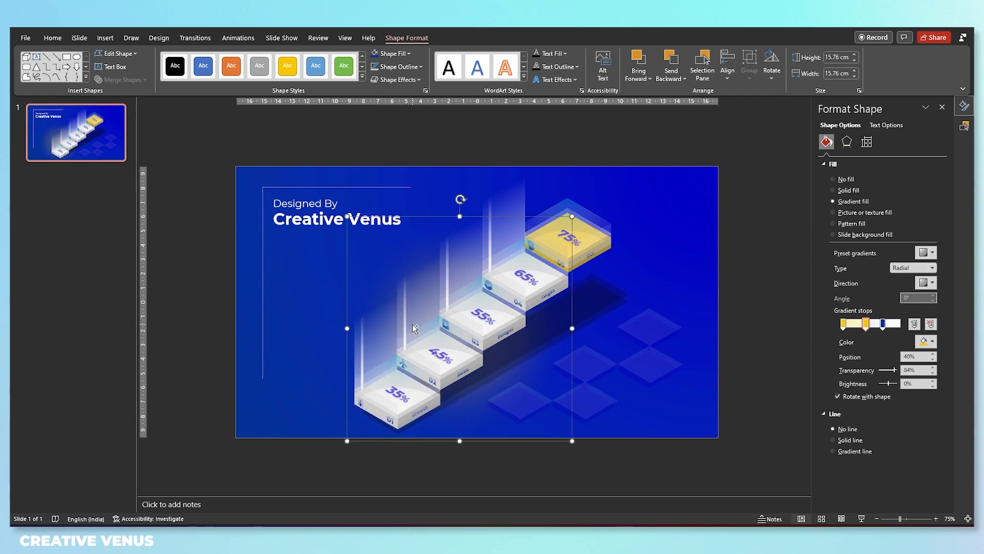
key(ctrl+z)
key(ctrl+v)
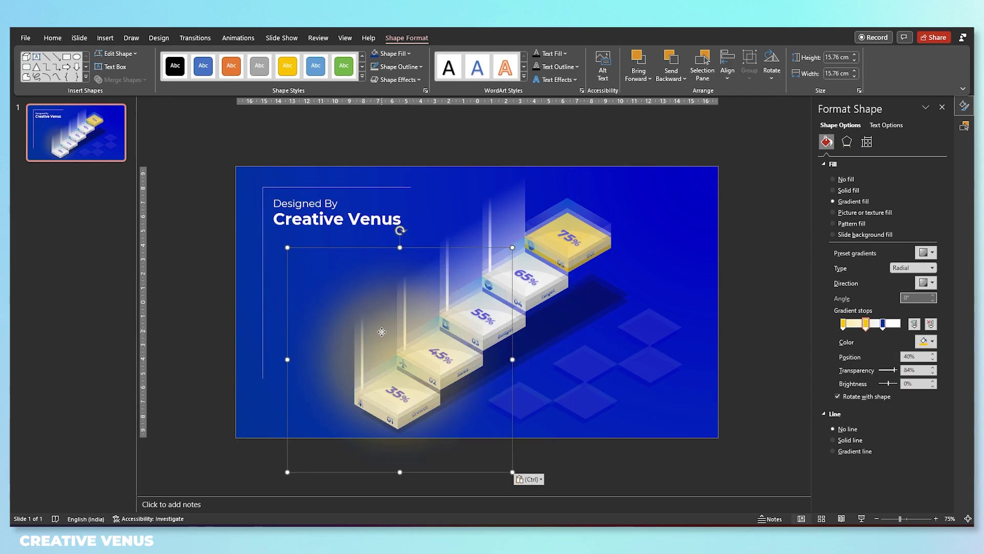
drag(382, 332, 470, 218)
right_click(470, 217)
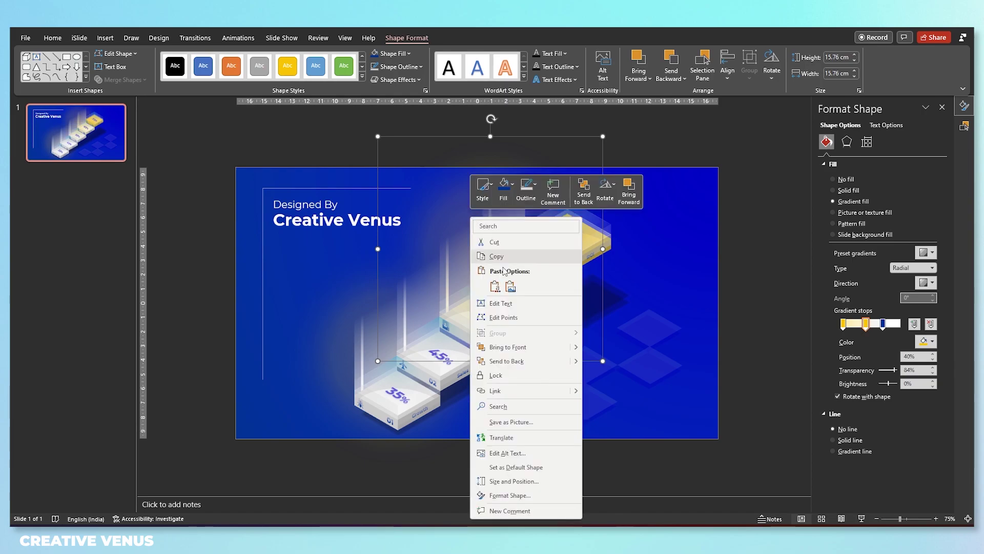
click(507, 361)
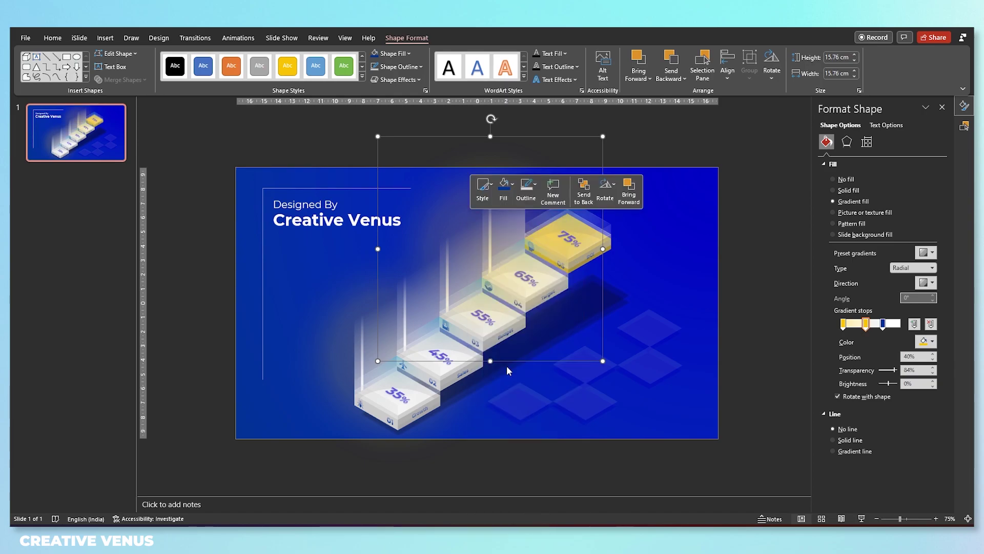
Step: Recolour the middle and centre gradient stops of the copied glow light blue
click(929, 343)
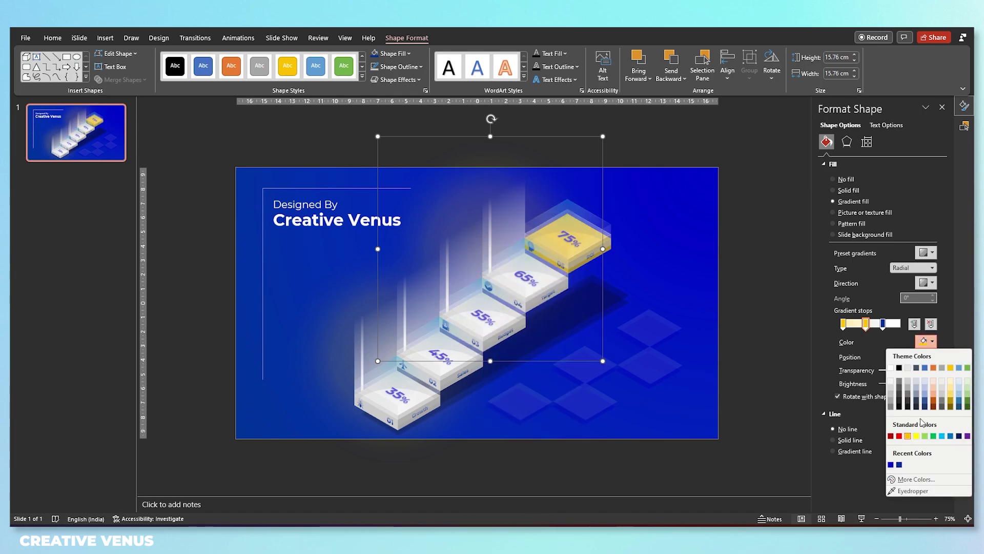
click(945, 436)
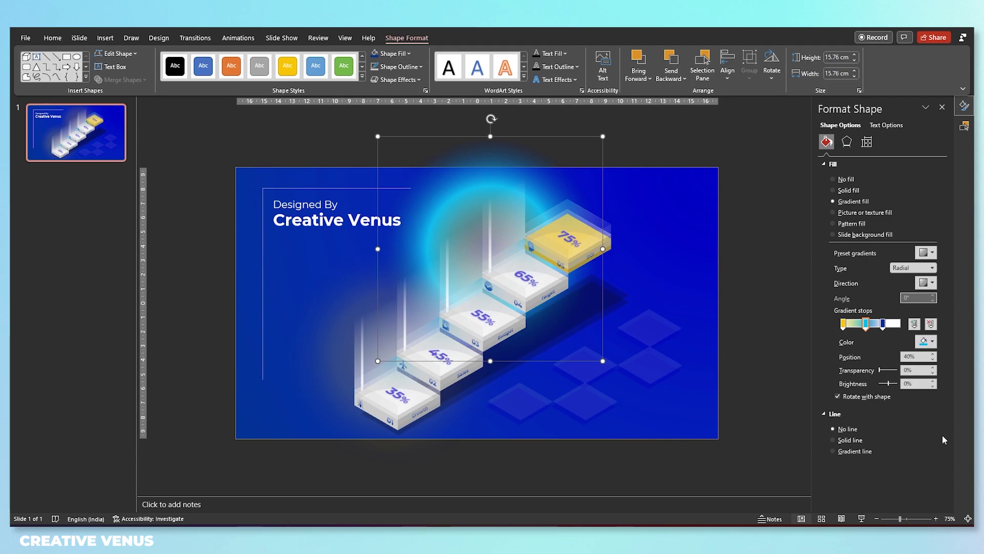
click(844, 327)
click(930, 341)
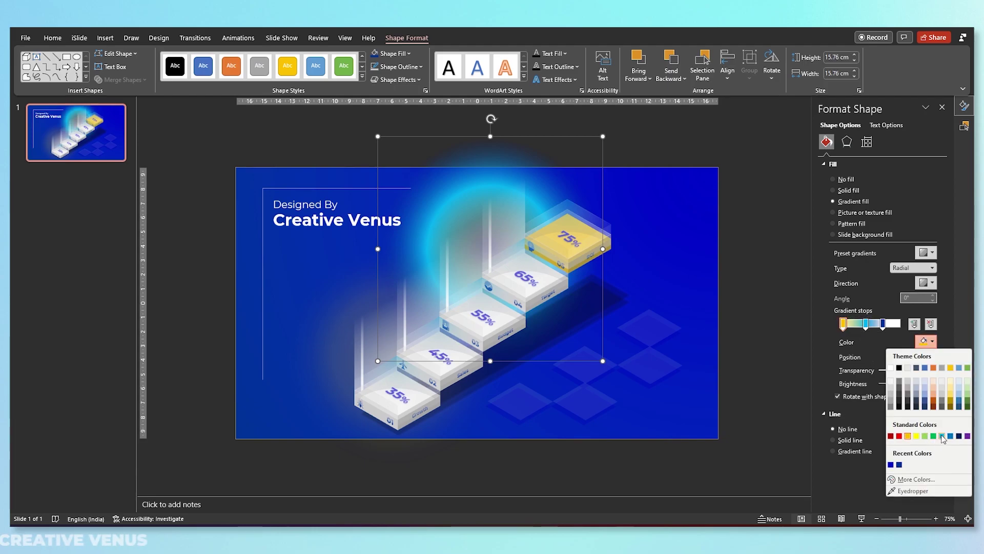
click(942, 436)
Step: Soften the light blue glow with 97% transparency on the middle stop, 44% on the centre stop, and the middle stop at 47%
click(865, 323)
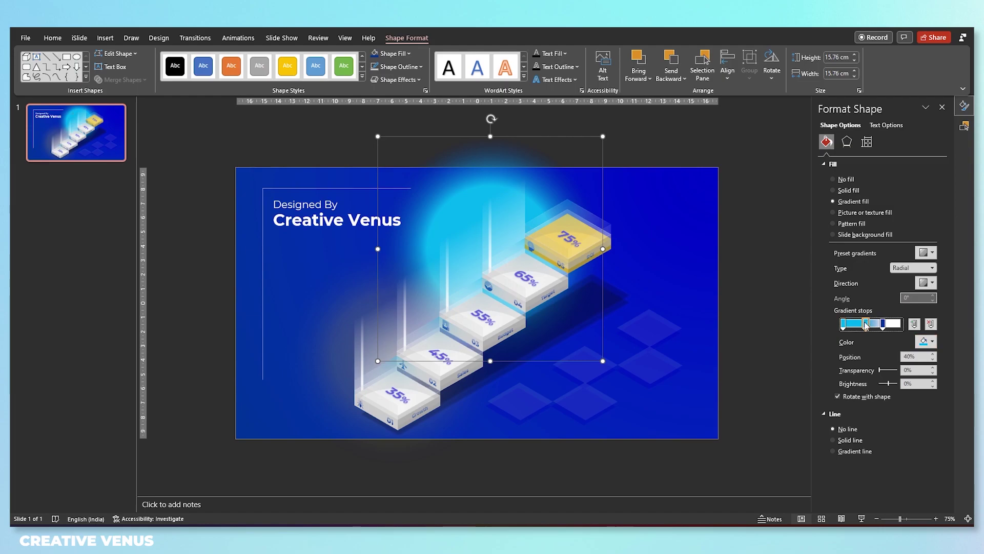
drag(880, 371, 898, 373)
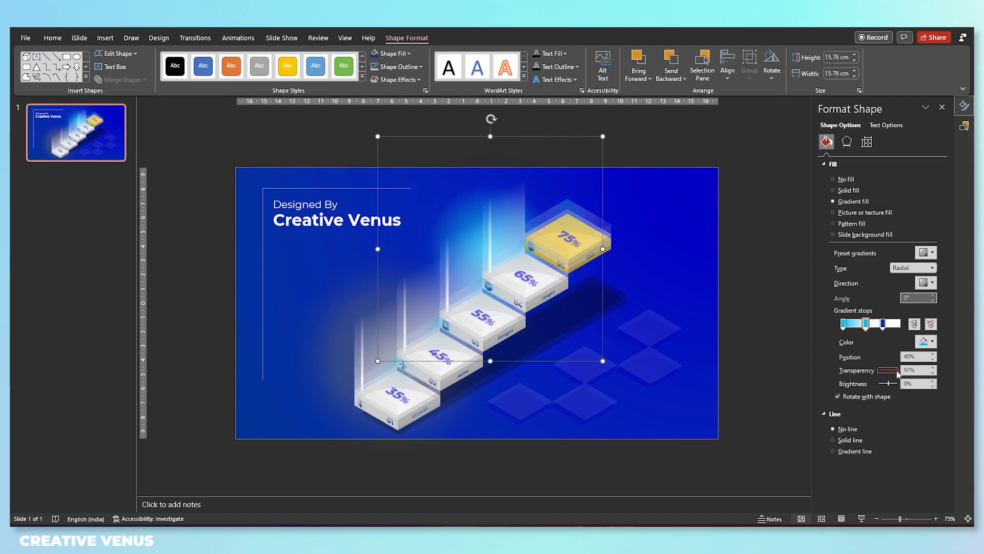
click(843, 323)
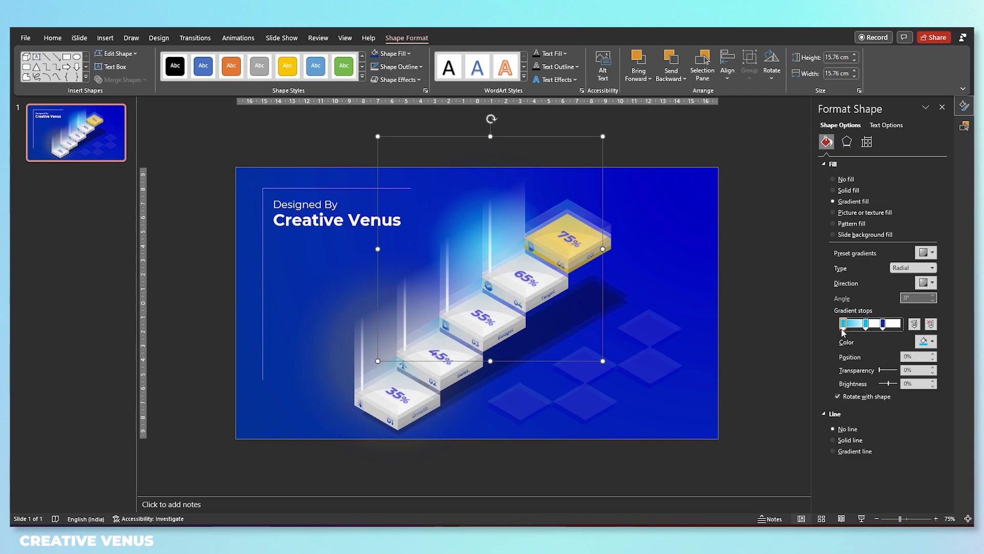
drag(880, 372, 888, 376)
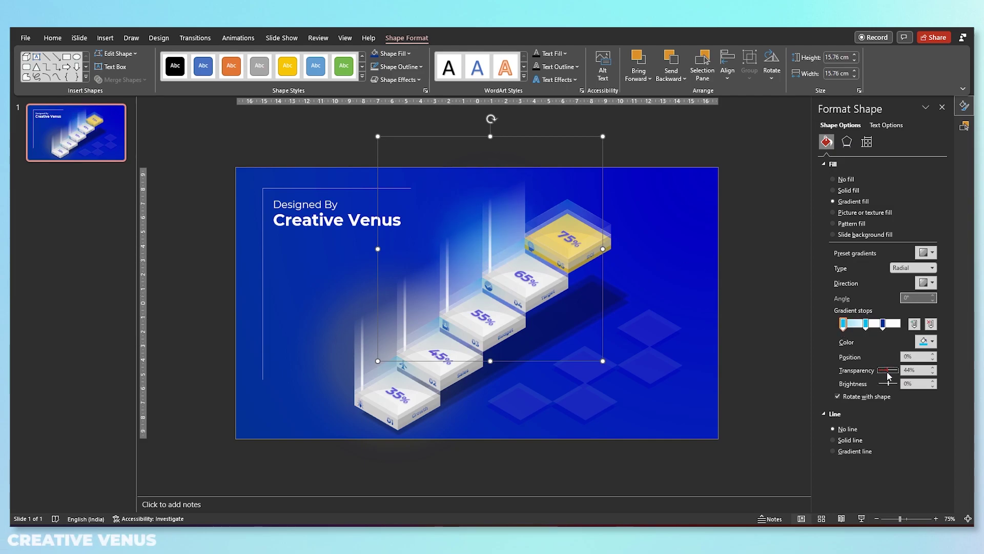
click(870, 324)
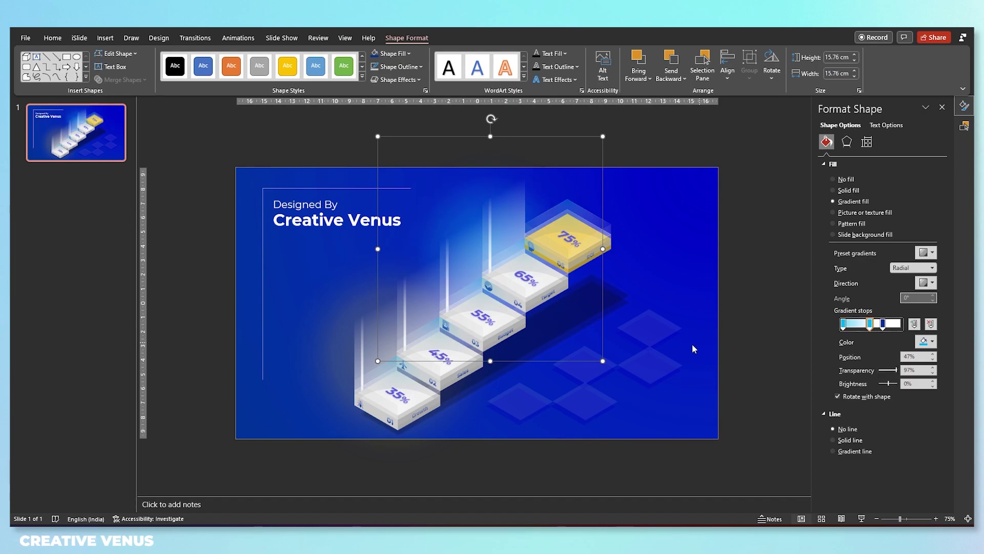
Step: Enlarge the light blue glow to 22.67 cm and shrink the yellow glow to 13.77 cm, both about their centres
drag(605, 360, 651, 384)
click(362, 329)
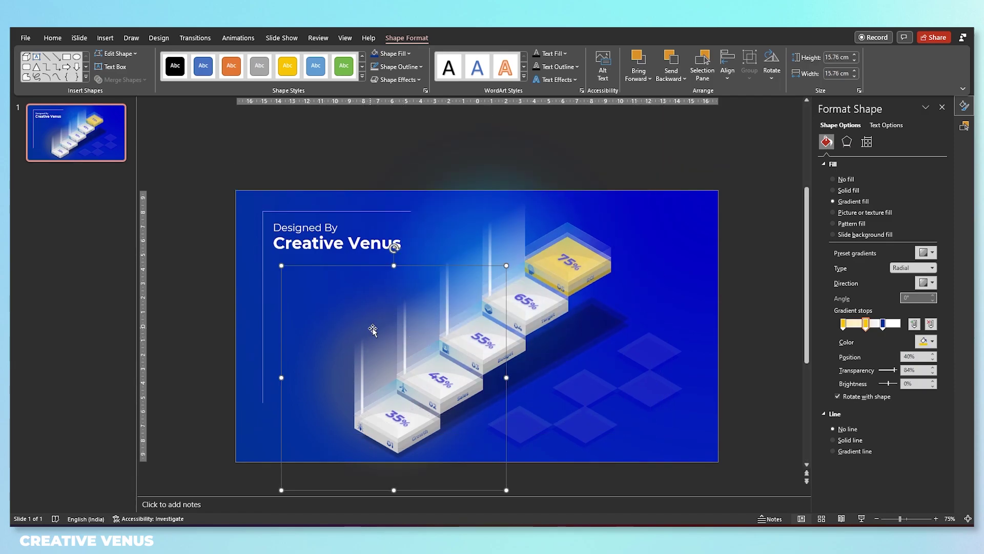
drag(507, 490, 492, 476)
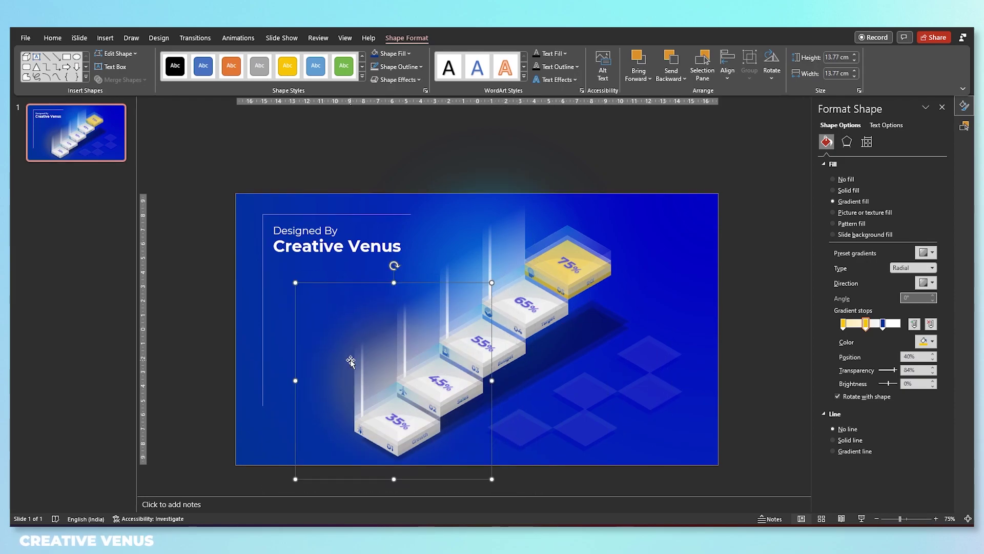
Step: Swap the two glows, placing the yellow one behind the 75% block and the blue one behind the lower staircase
drag(343, 357, 369, 349)
scroll(521, 260, down, 2)
drag(576, 210, 594, 202)
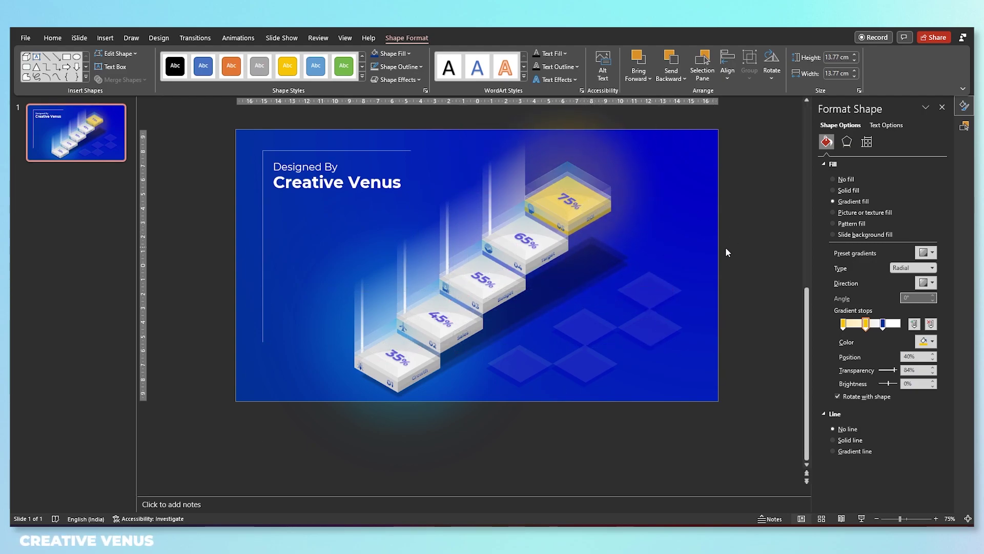
Step: Lower the transparency of the blue glow's middle gradient stop to about 69%
click(724, 247)
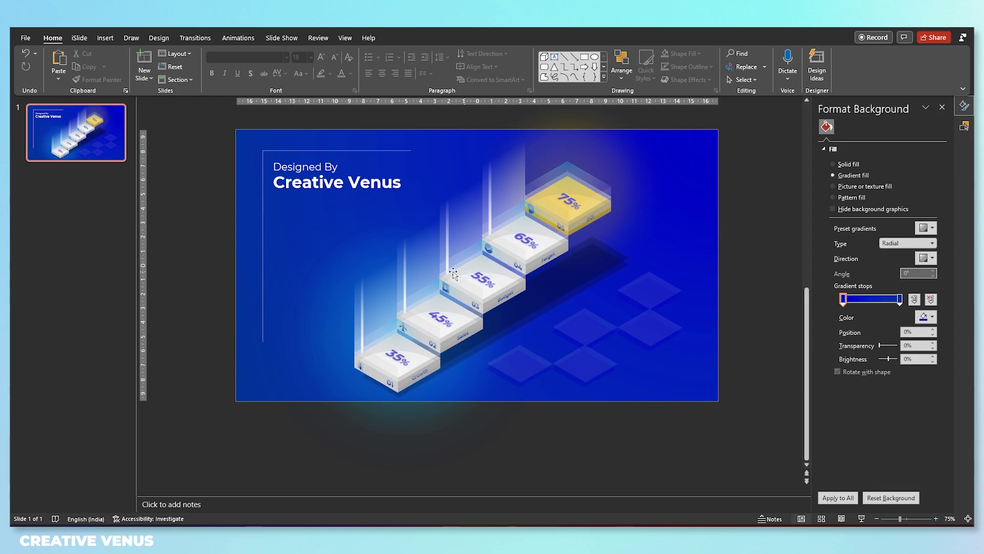
click(359, 280)
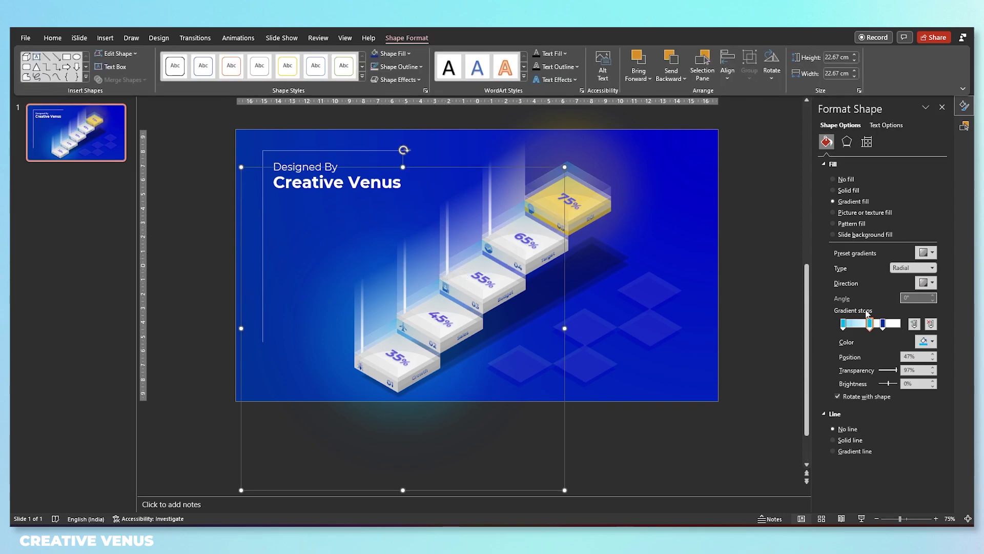
click(894, 370)
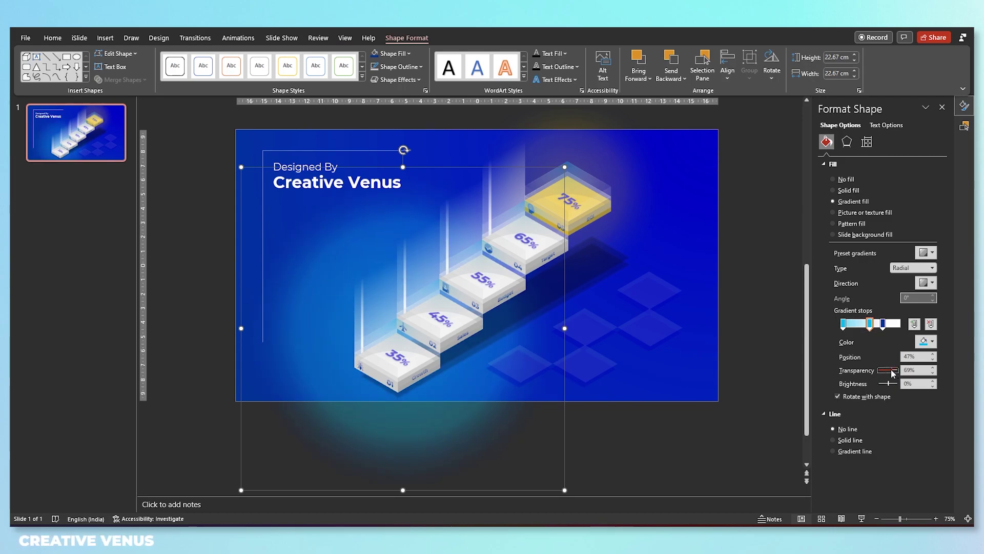